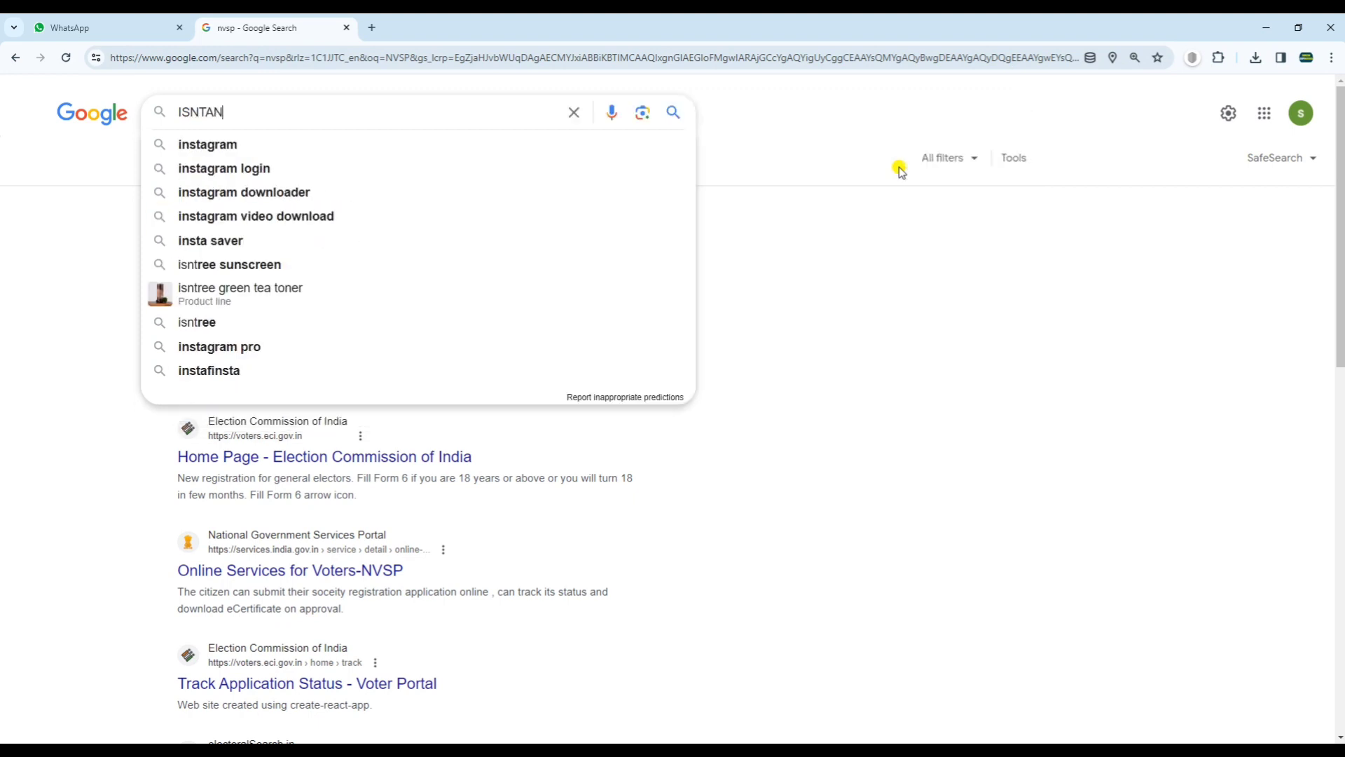
Clear the old voter-card mobile-link query from the Google search box.
key(BackSpace)
key(BackSpace)
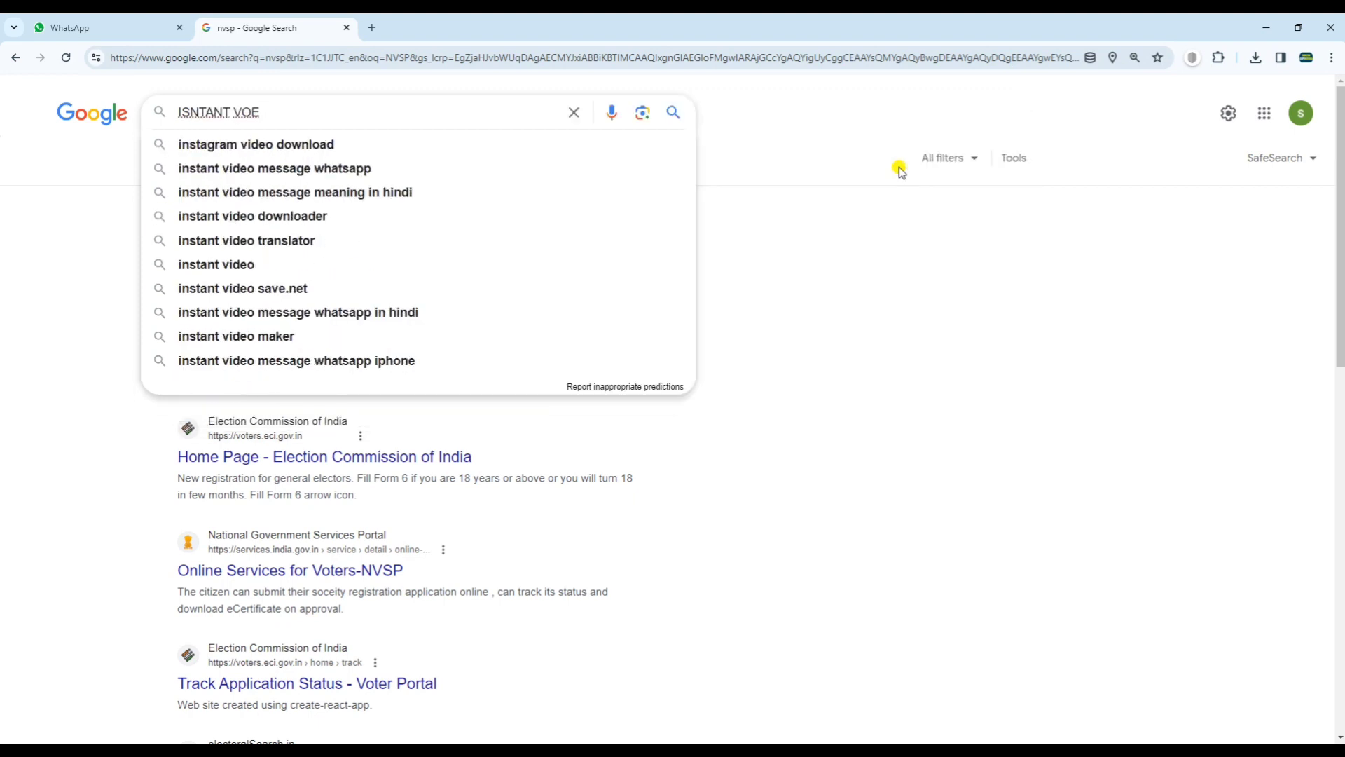
text(TER MOBILE L)
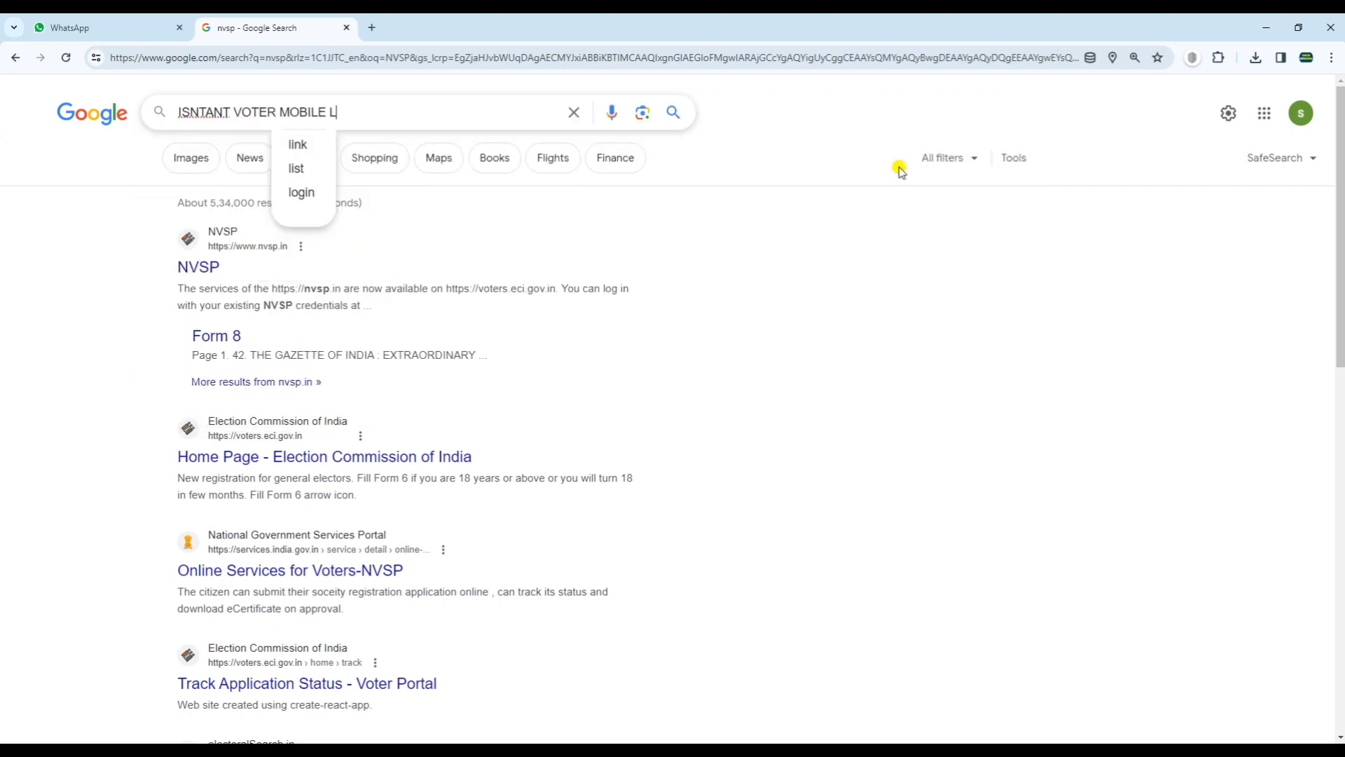
text(INK AND )
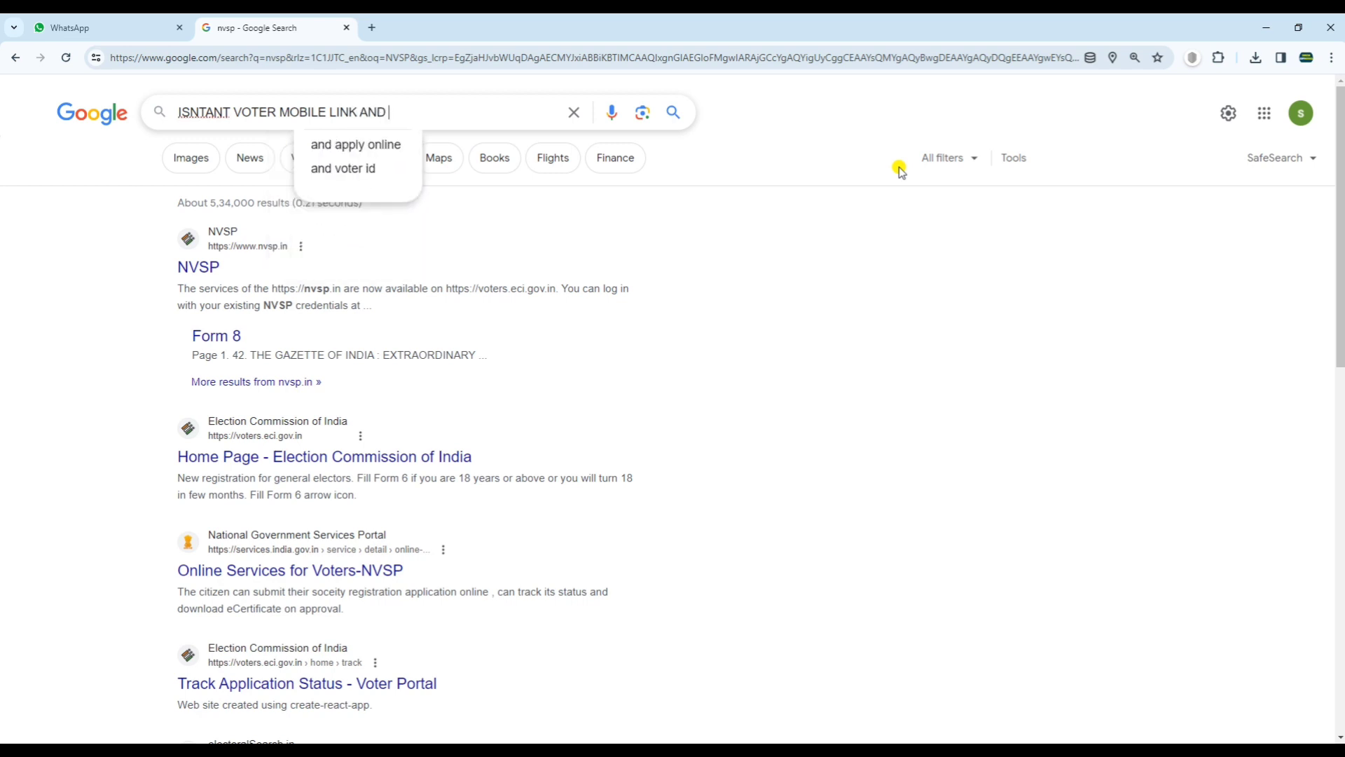
text(DOWNLOADING)
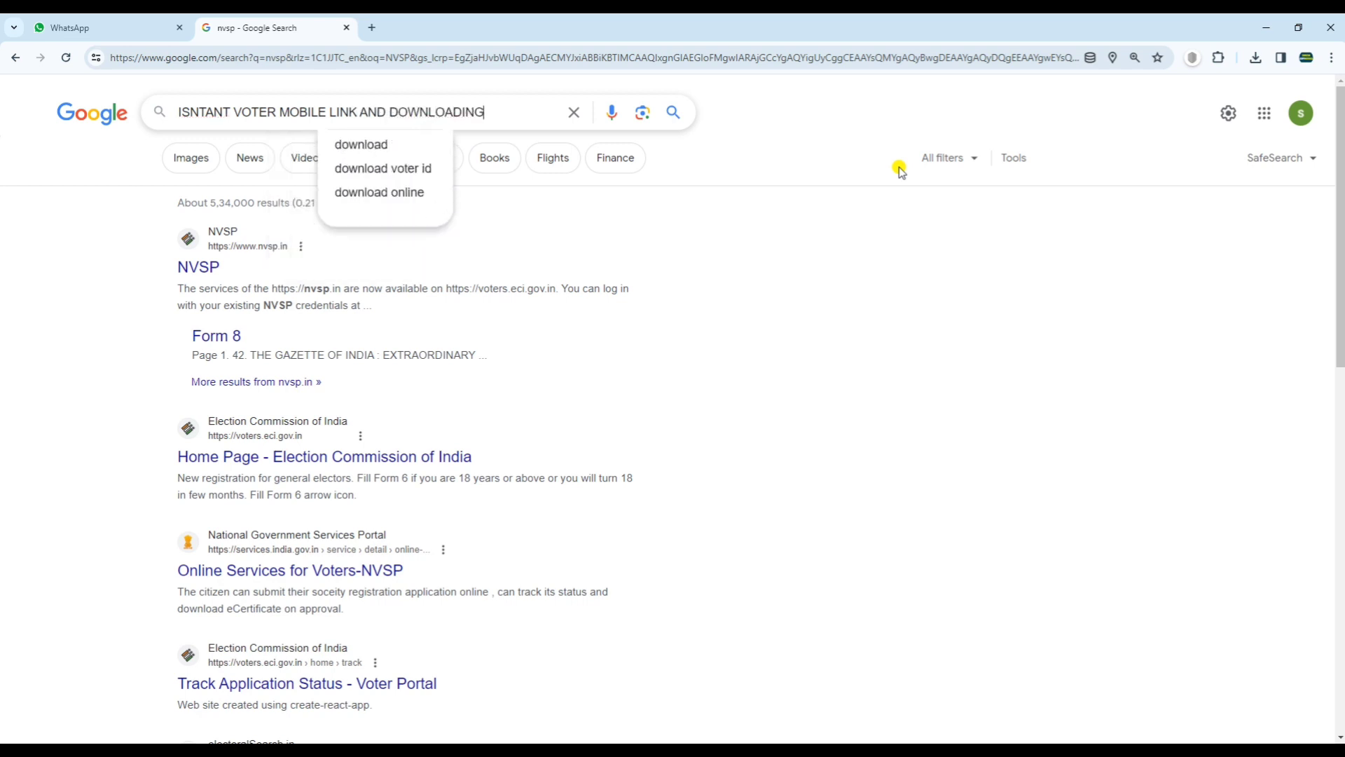
text( VOTER CARD)
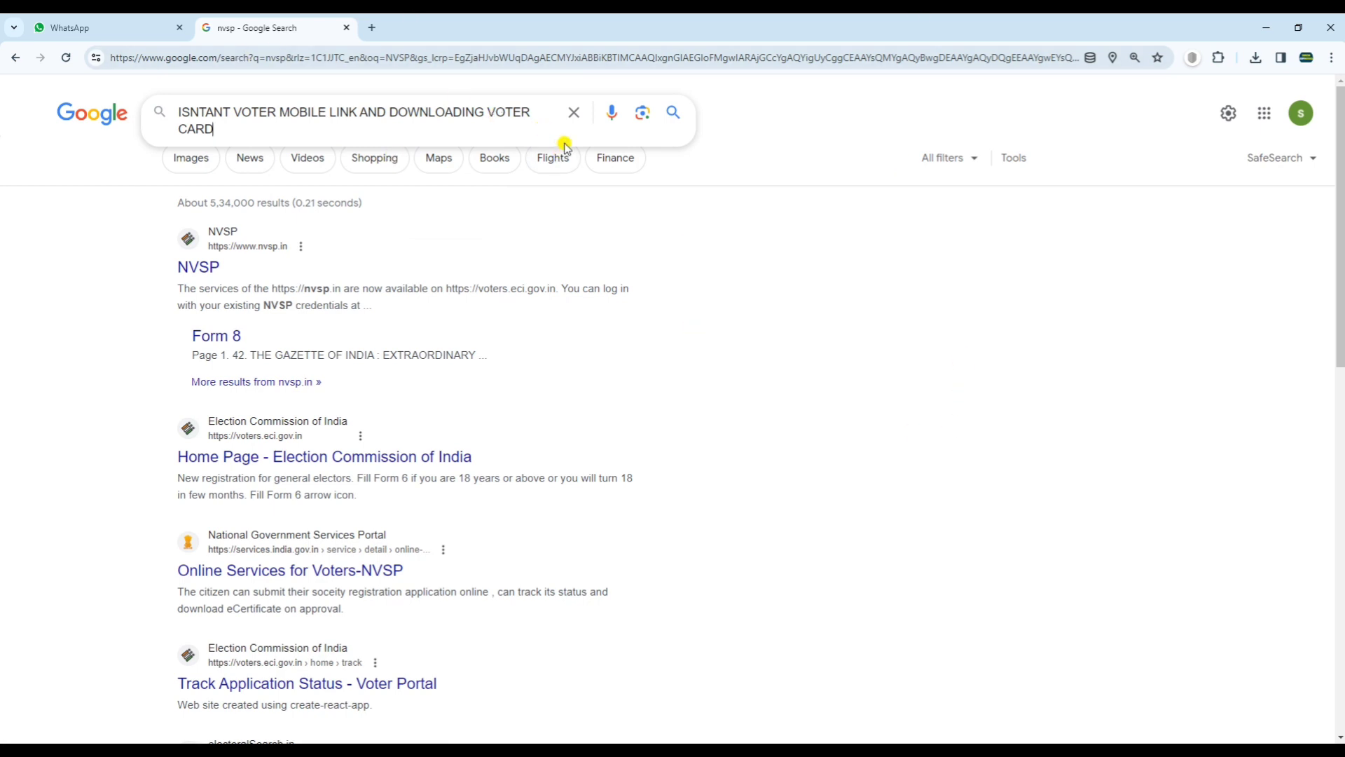
key(ctrl+a)
key(BackSpace)
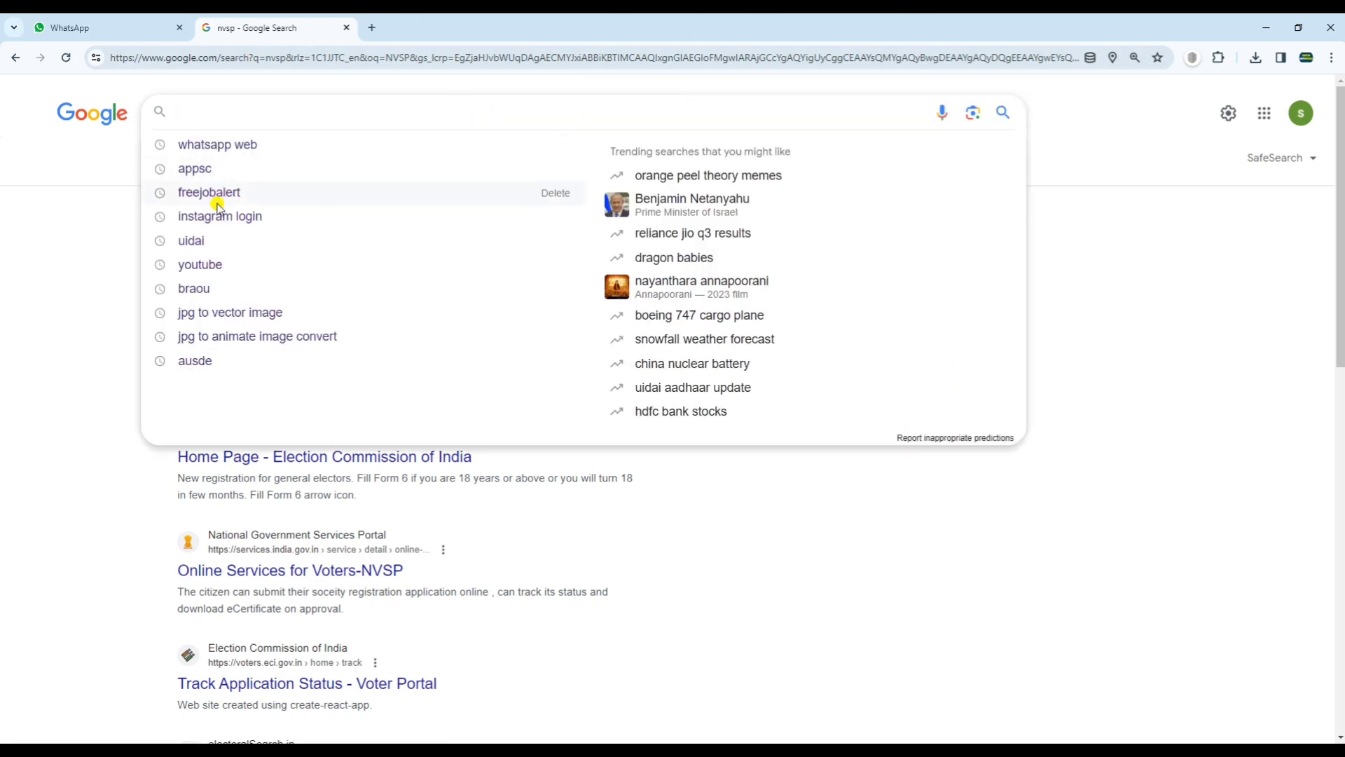
click(843, 590)
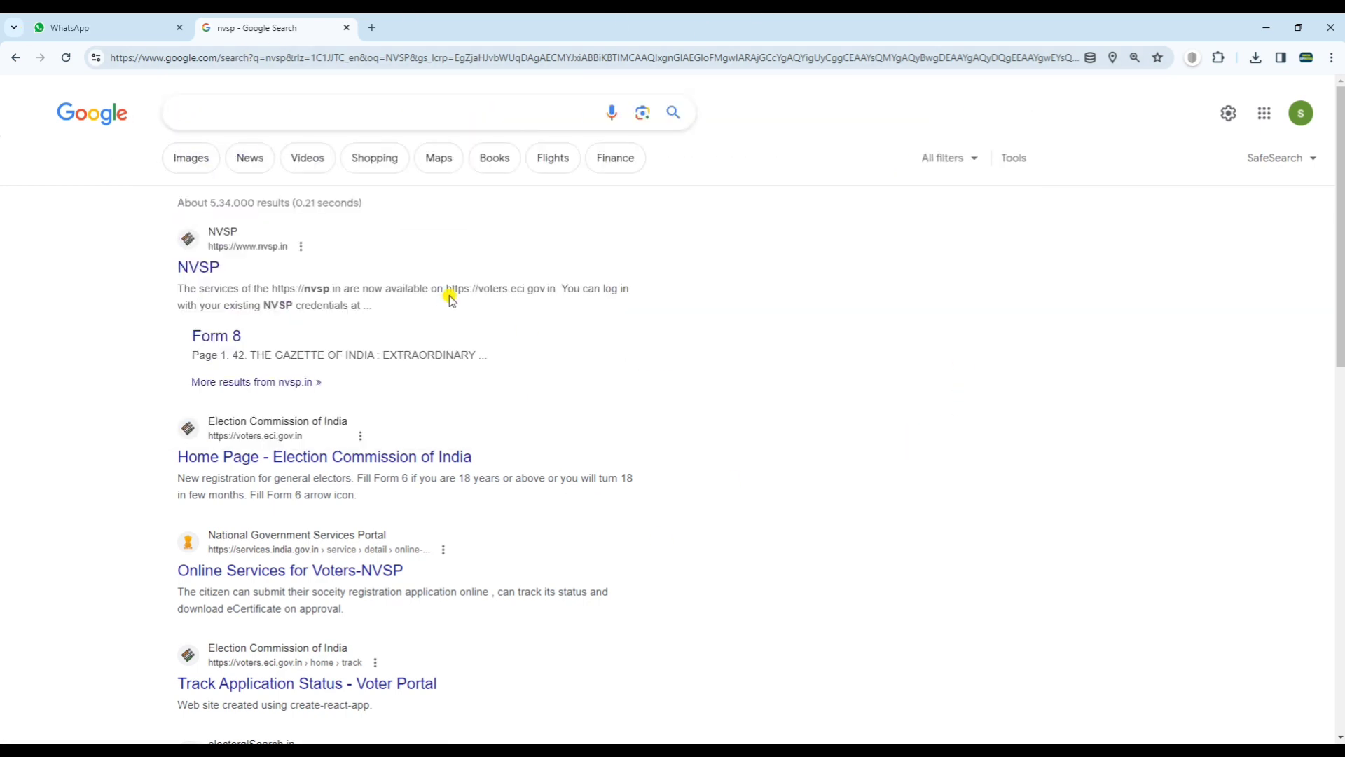
Search Google for NVSP and open the nvsp.in result.
click(223, 103)
text(NVSP)
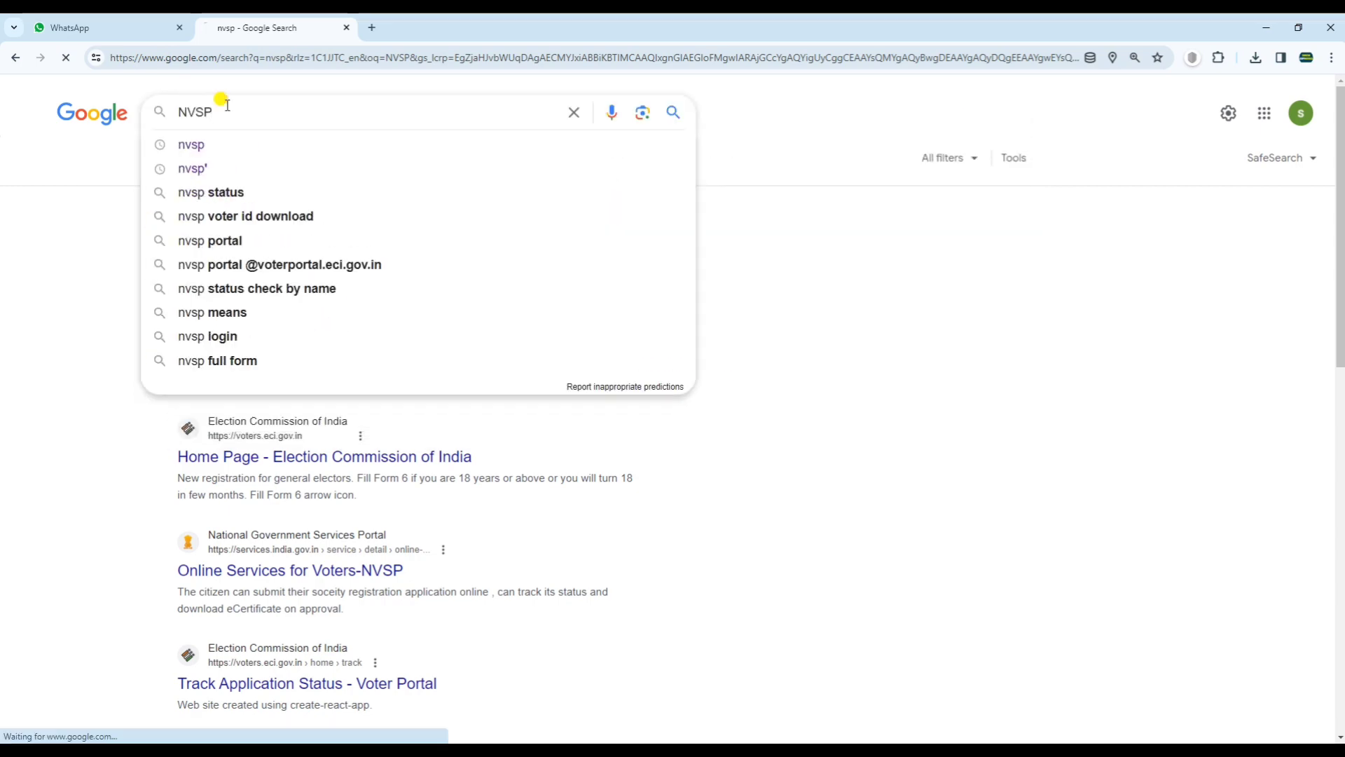
key(Return)
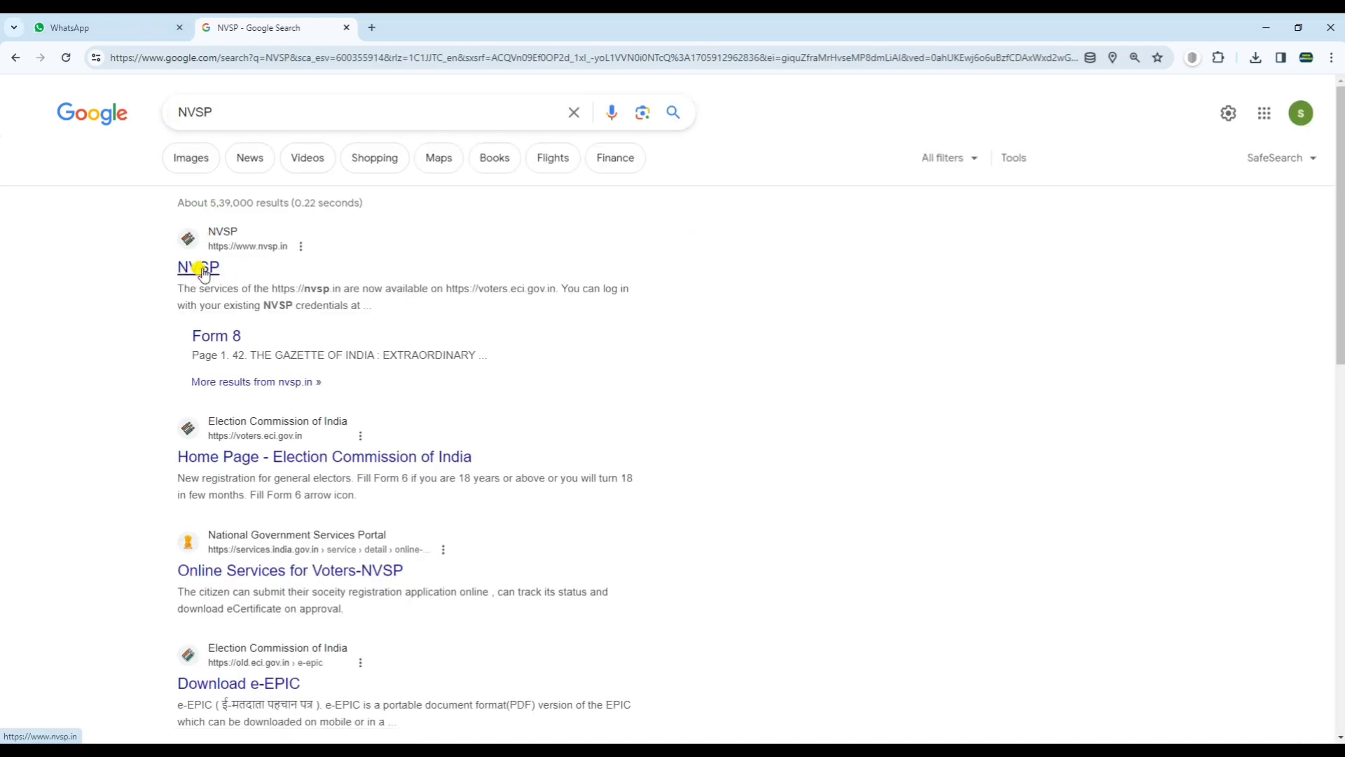
key(ctrl+plus)
key(ctrl+plus)
key(ctrl+0)
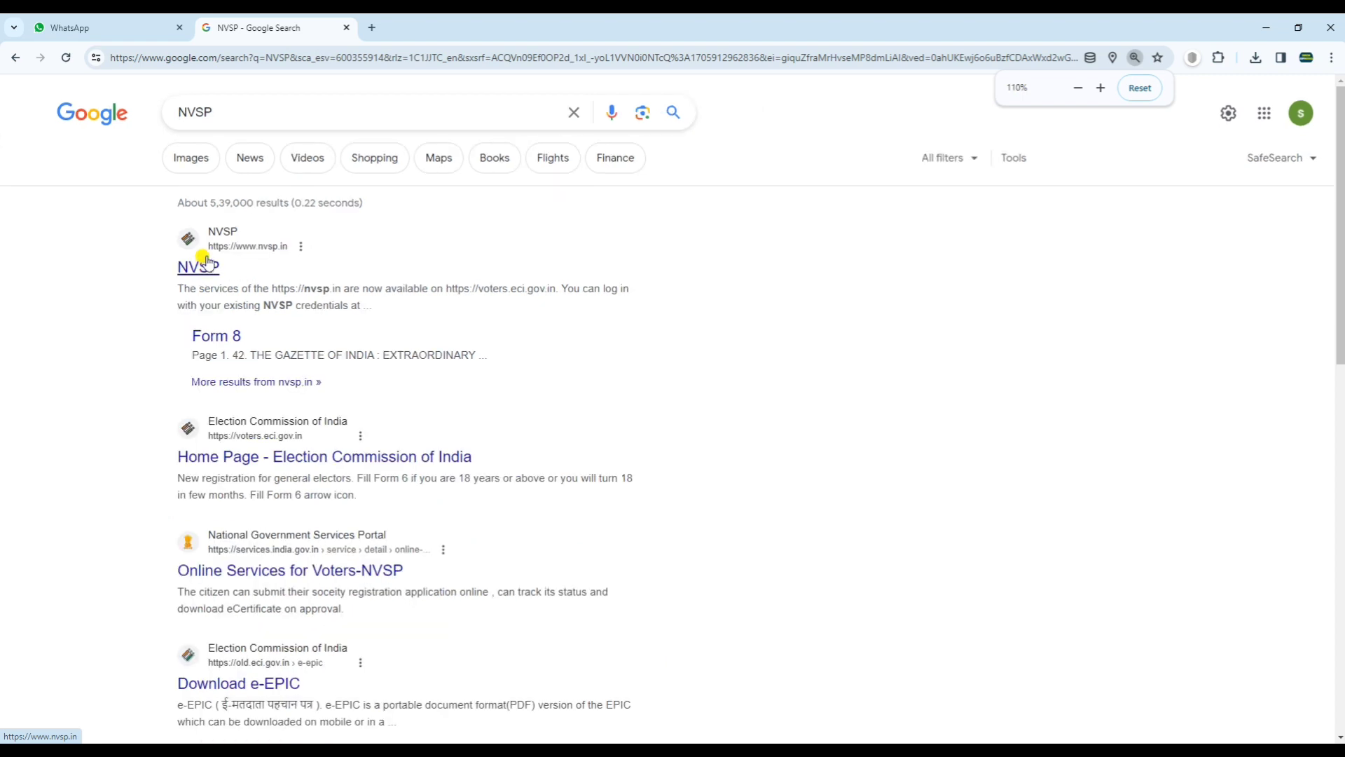
click(193, 271)
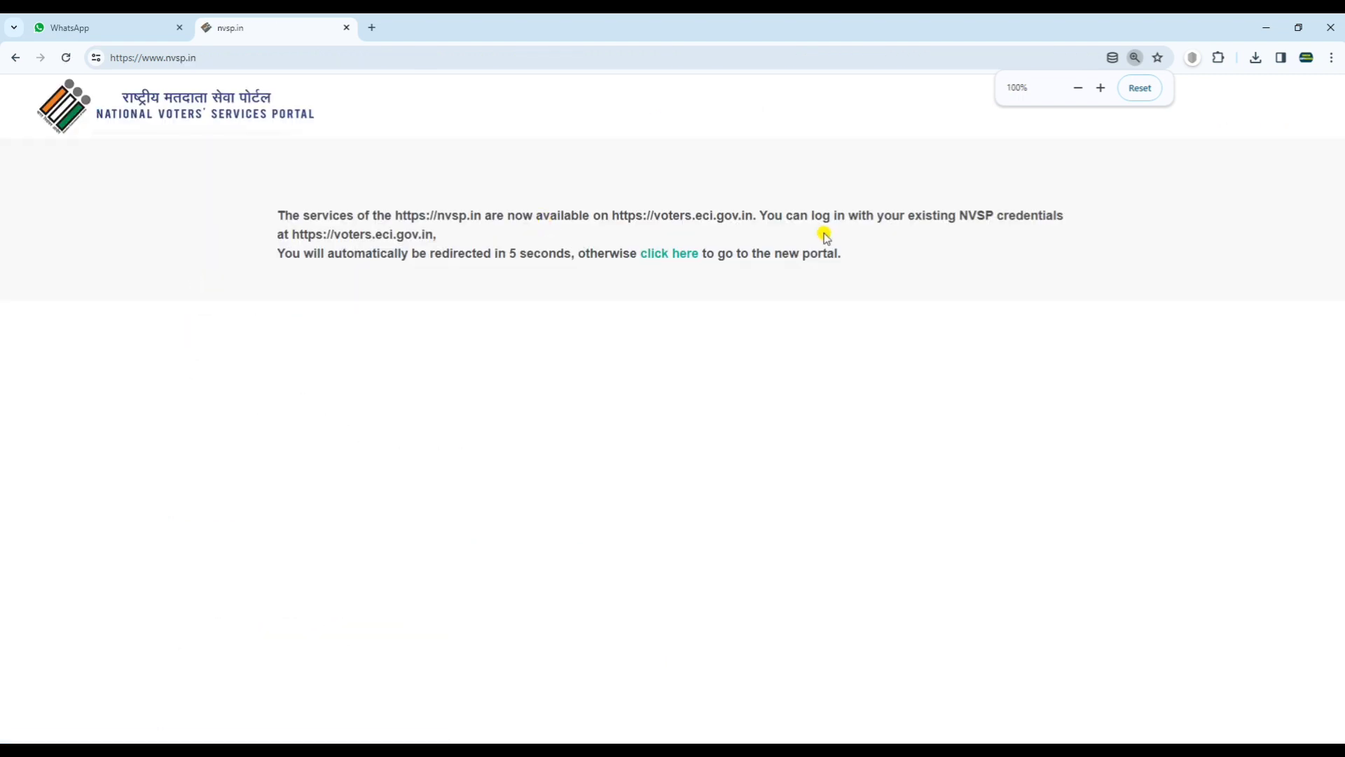
Follow the redirect to voters.eci.gov.in and close the extra Login tab.
click(666, 256)
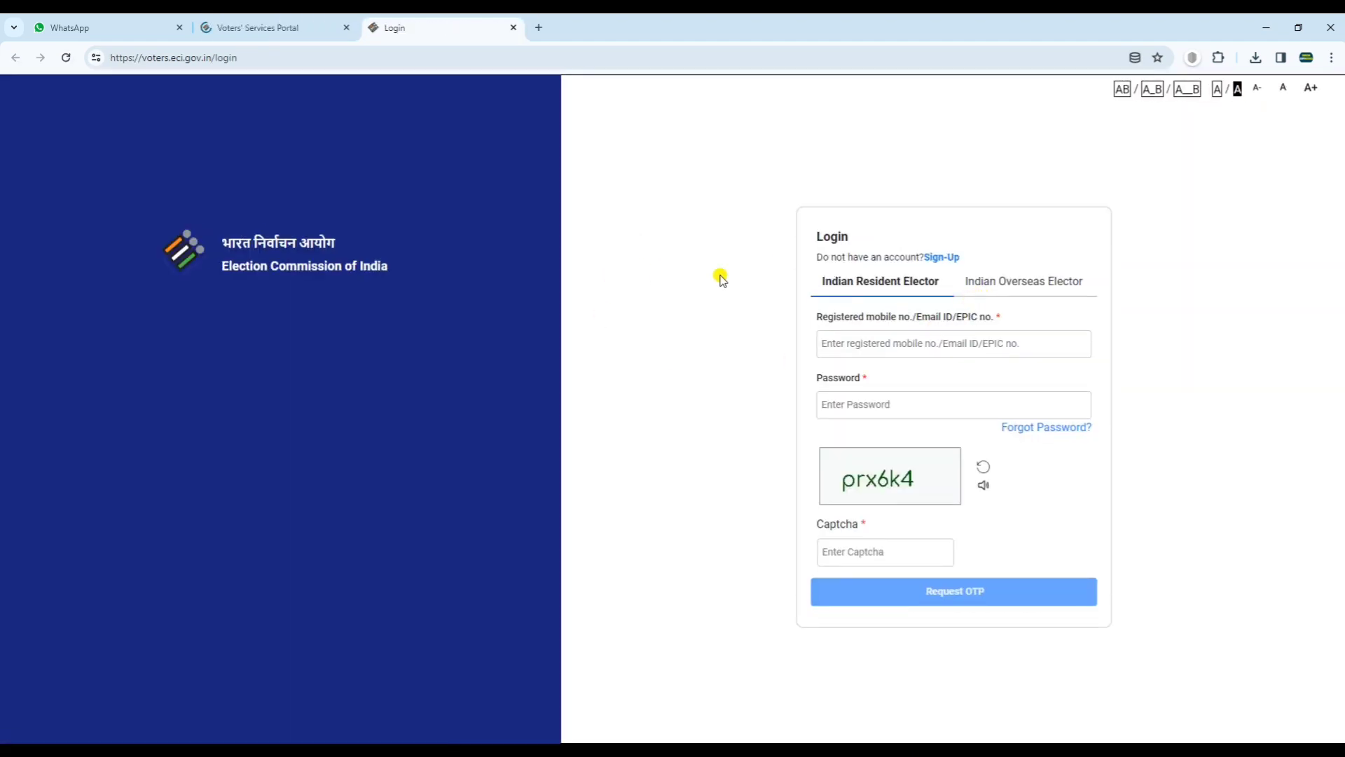
click(303, 27)
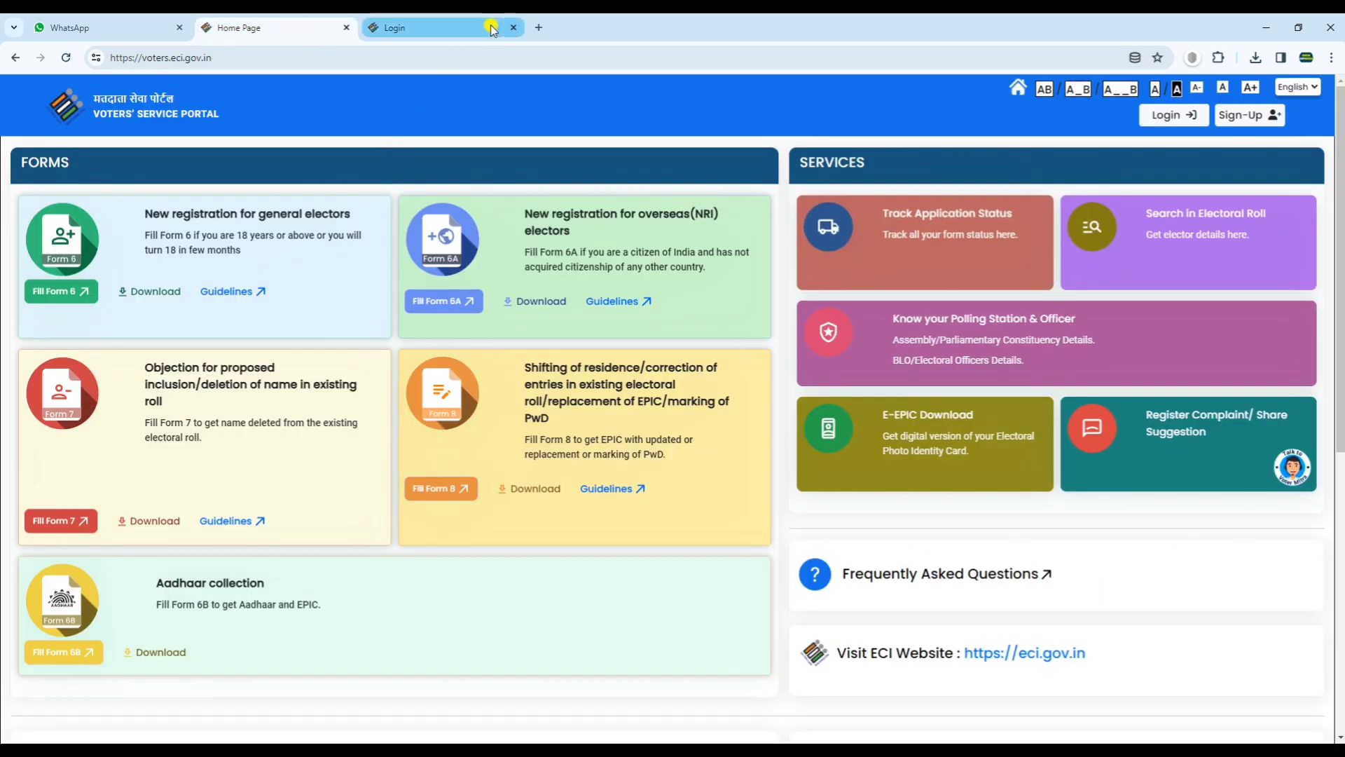
click(522, 30)
click(518, 28)
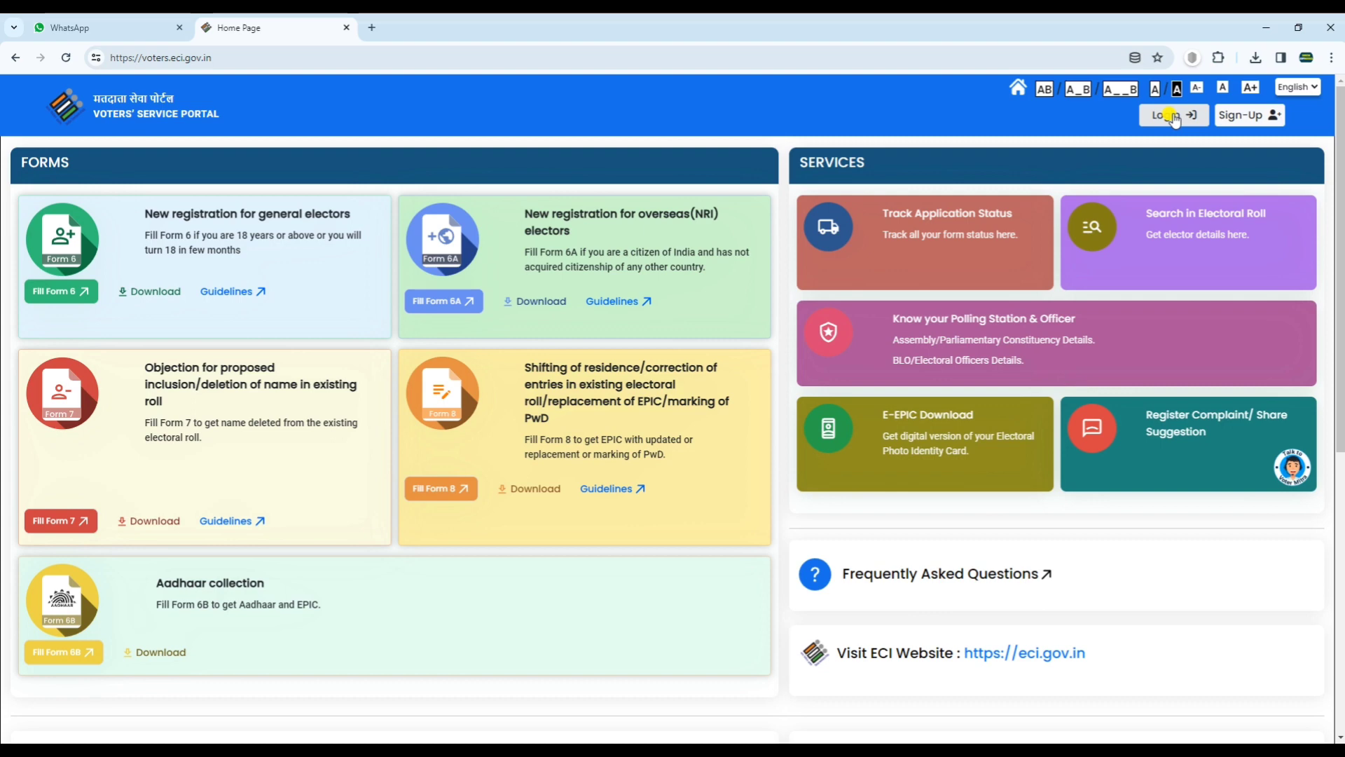
Review the login form's fields and the sign-up page, then return to the login form.
click(1175, 118)
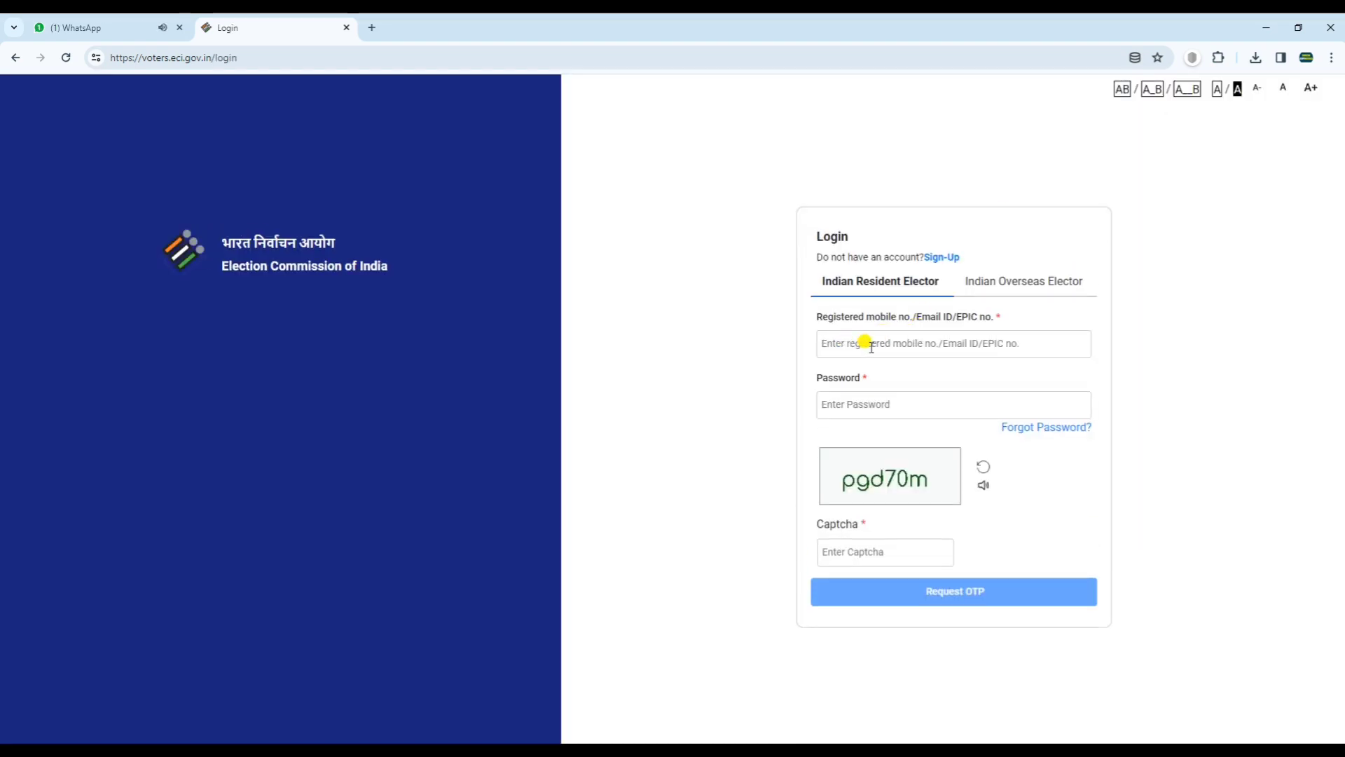
drag(817, 279, 904, 279)
click(843, 343)
drag(817, 315, 1017, 313)
click(1023, 316)
click(874, 402)
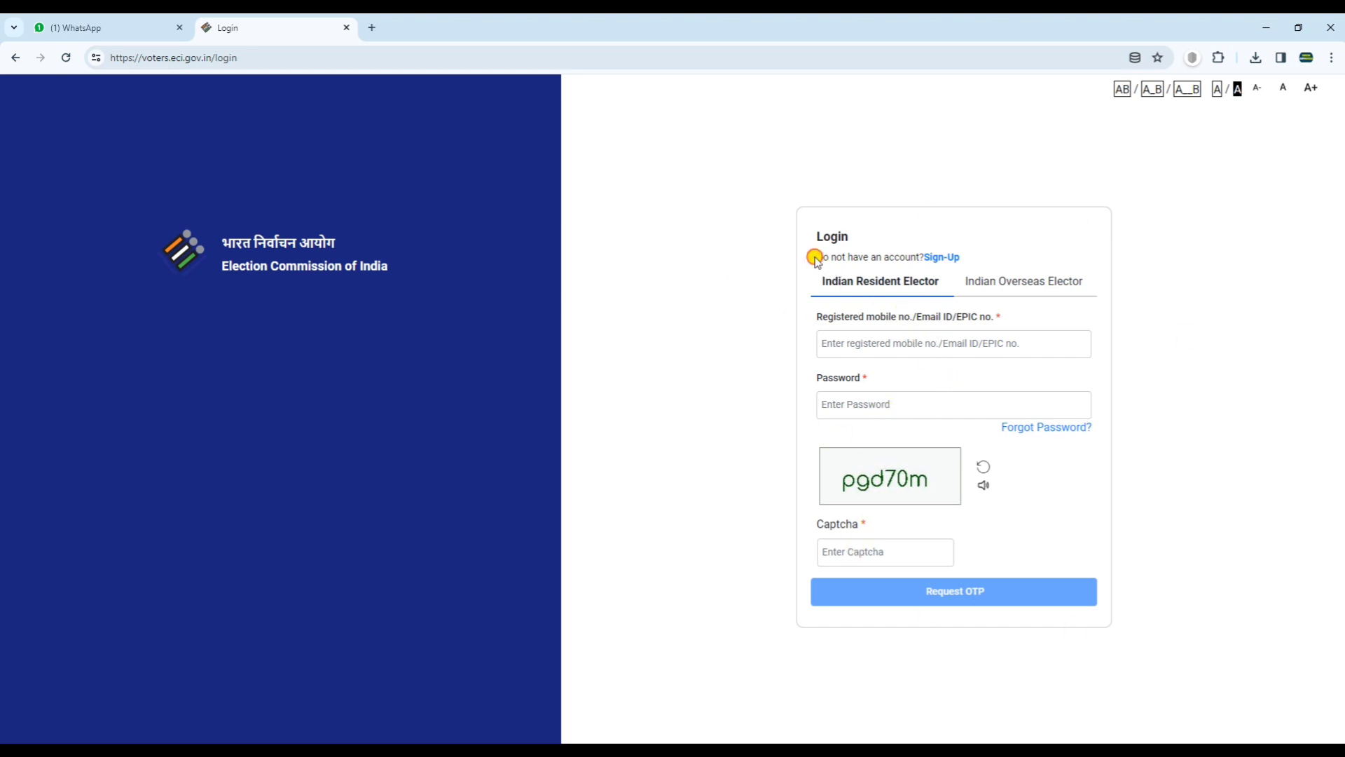
drag(815, 258, 904, 251)
click(952, 258)
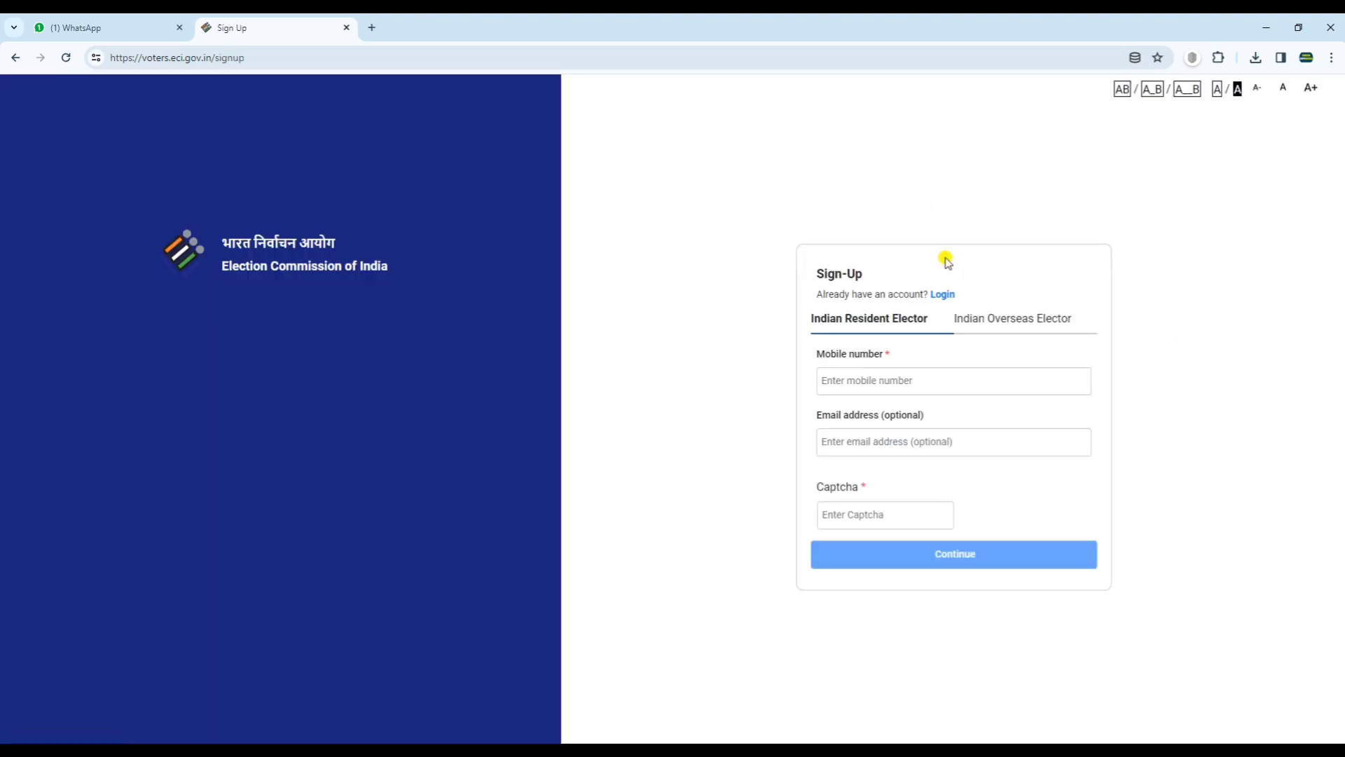
drag(817, 325, 912, 330)
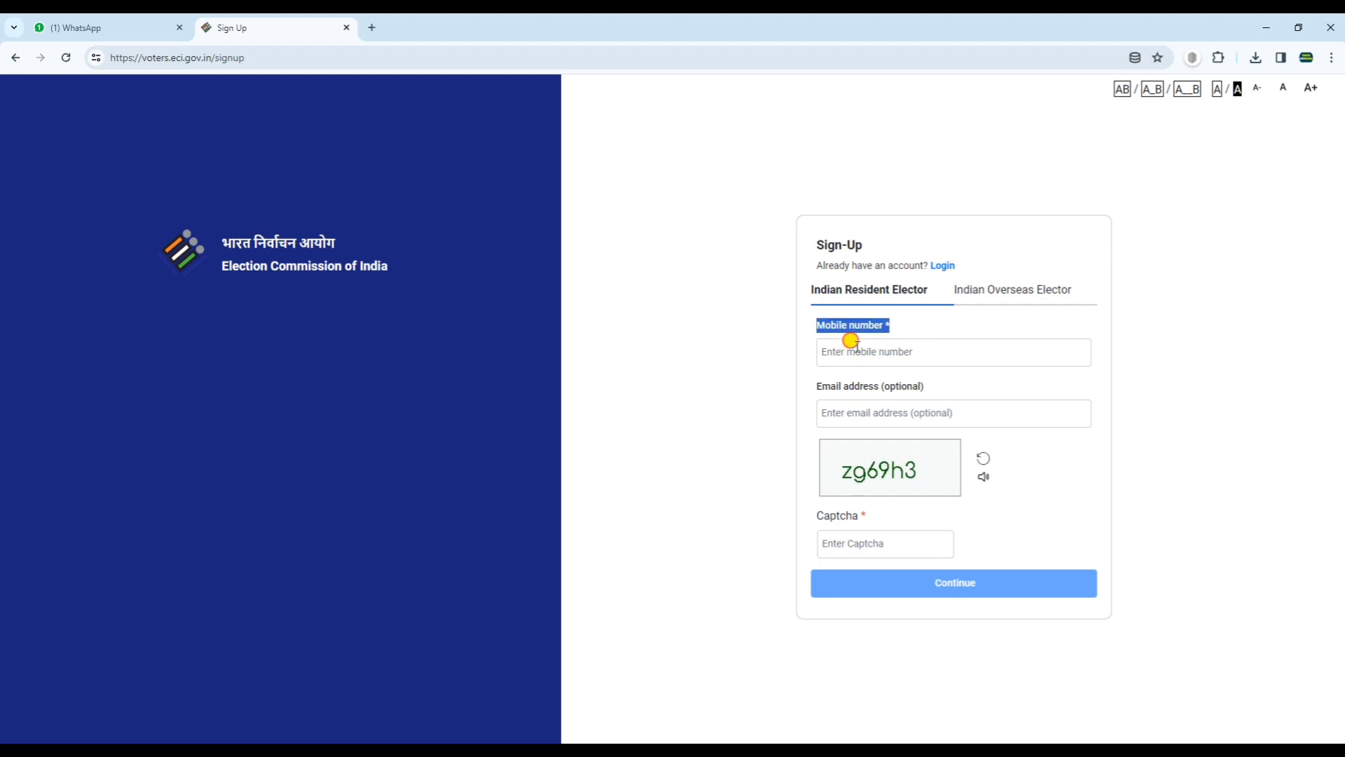
click(847, 402)
drag(817, 386, 908, 399)
click(873, 543)
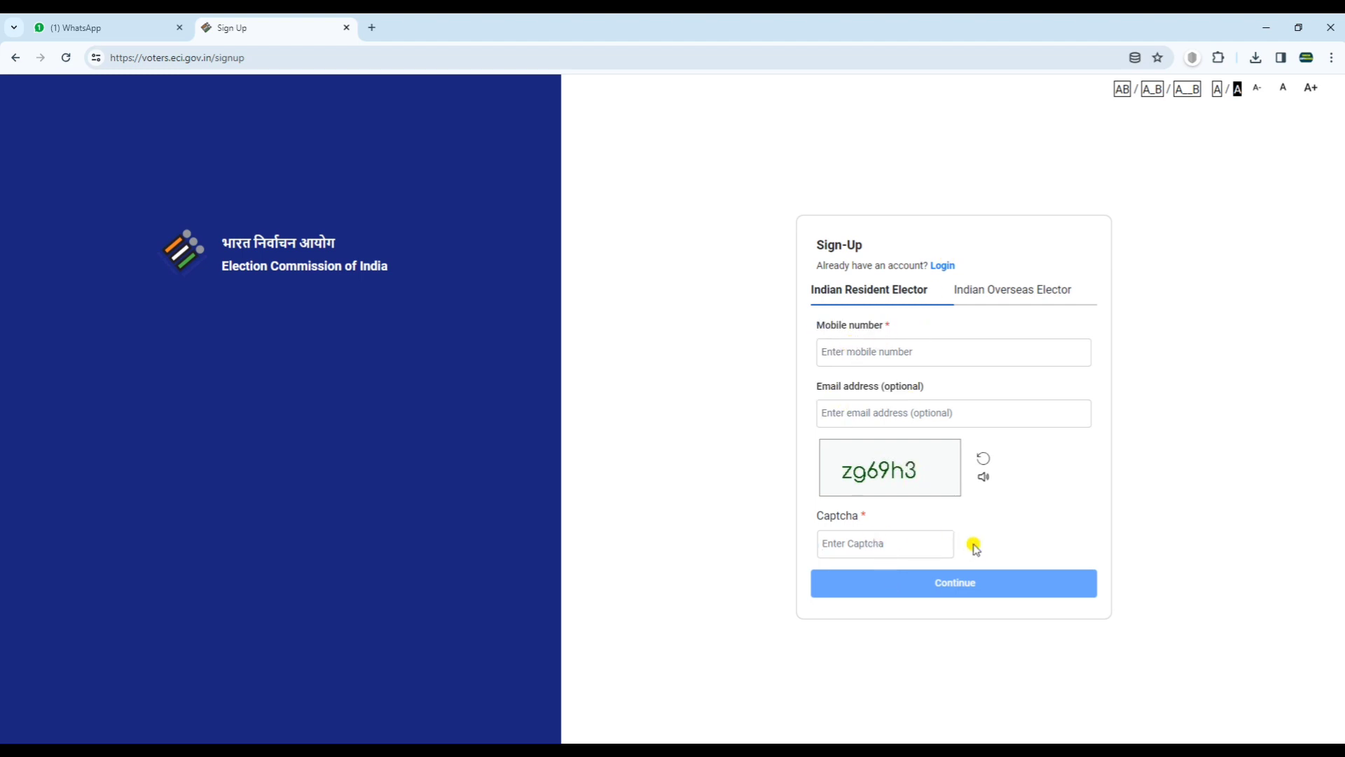
click(939, 269)
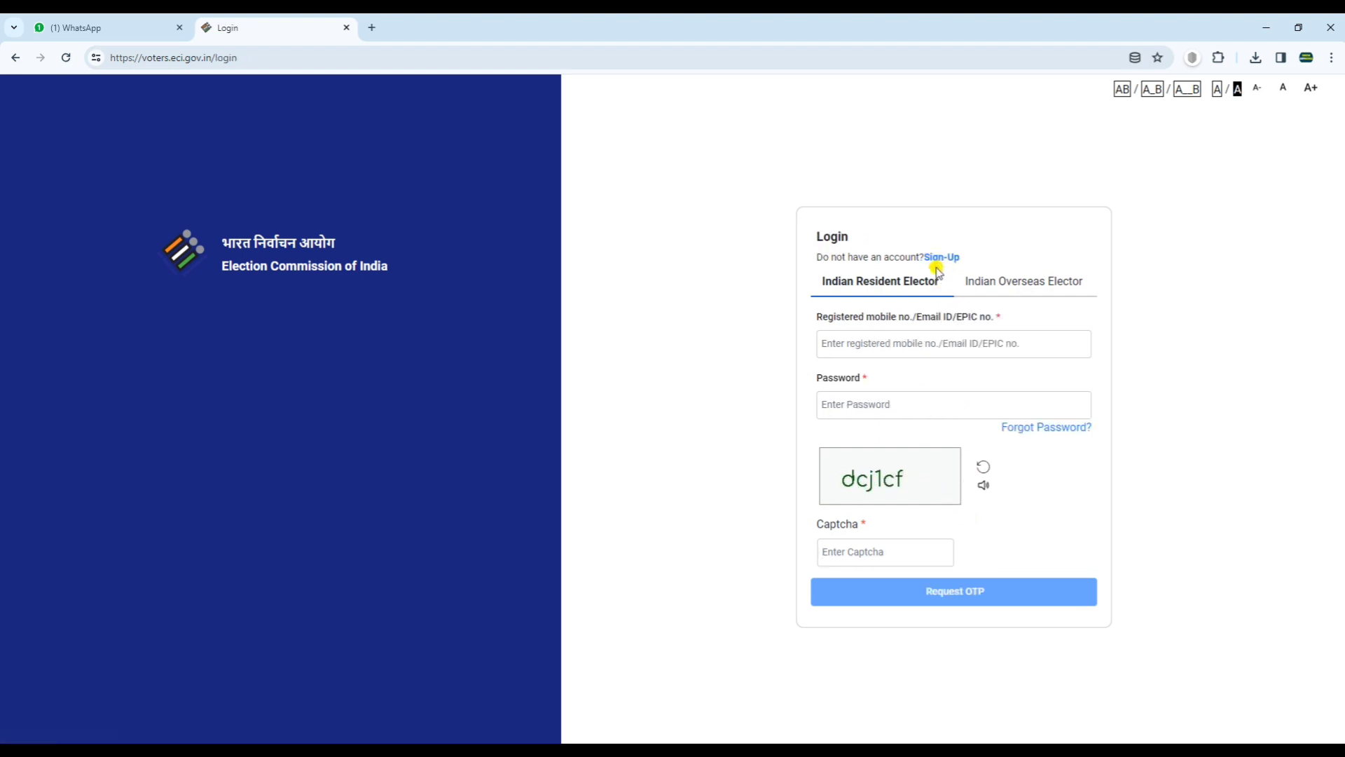
Log in with the registered mobile number, password and OTP, then go to E-EPIC Download.
click(875, 344)
text(9934)
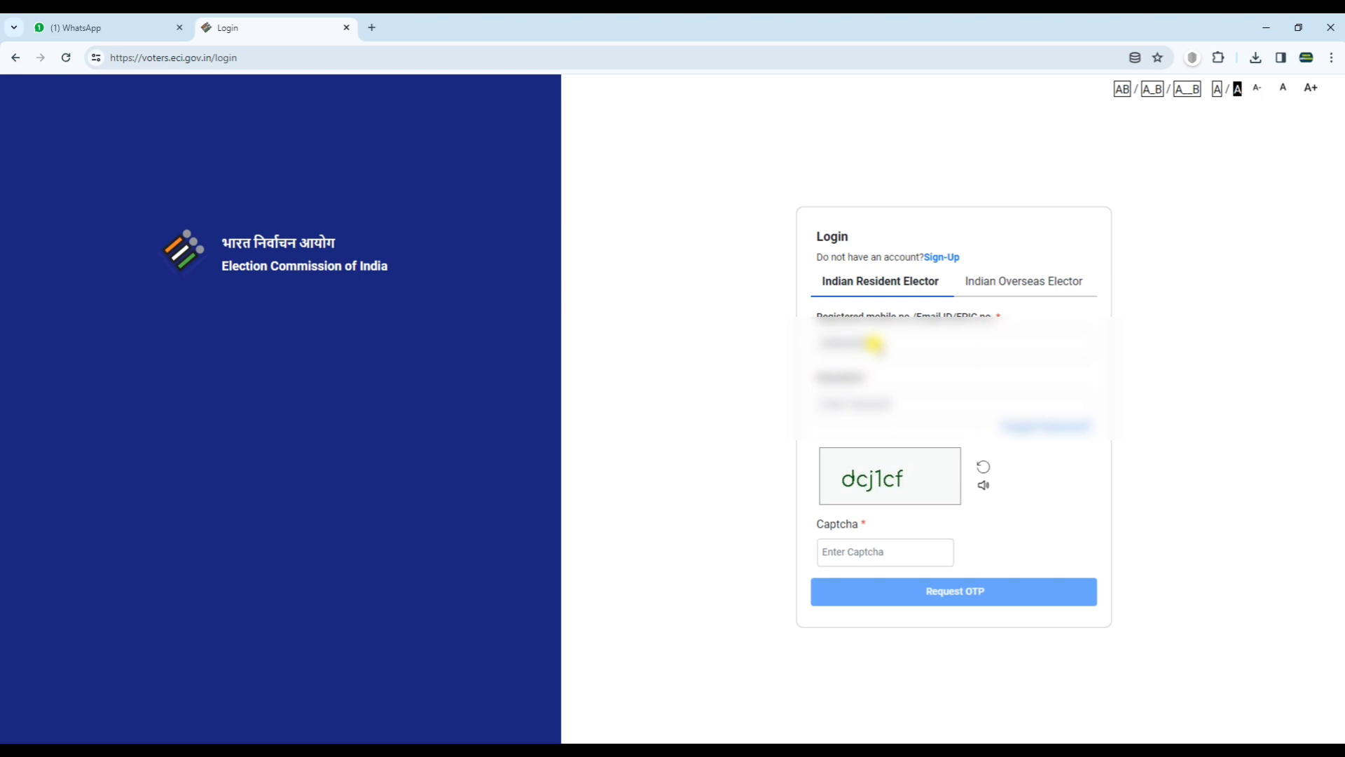
click(896, 393)
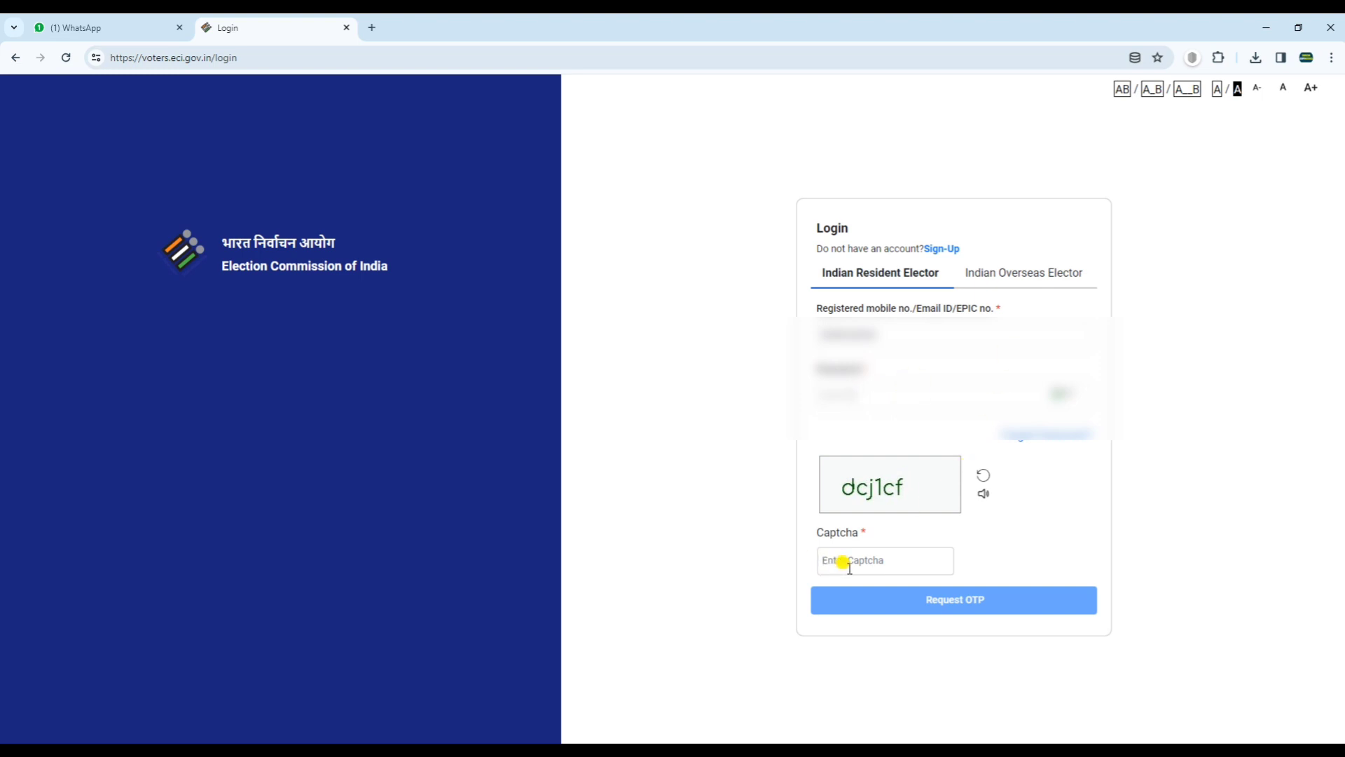
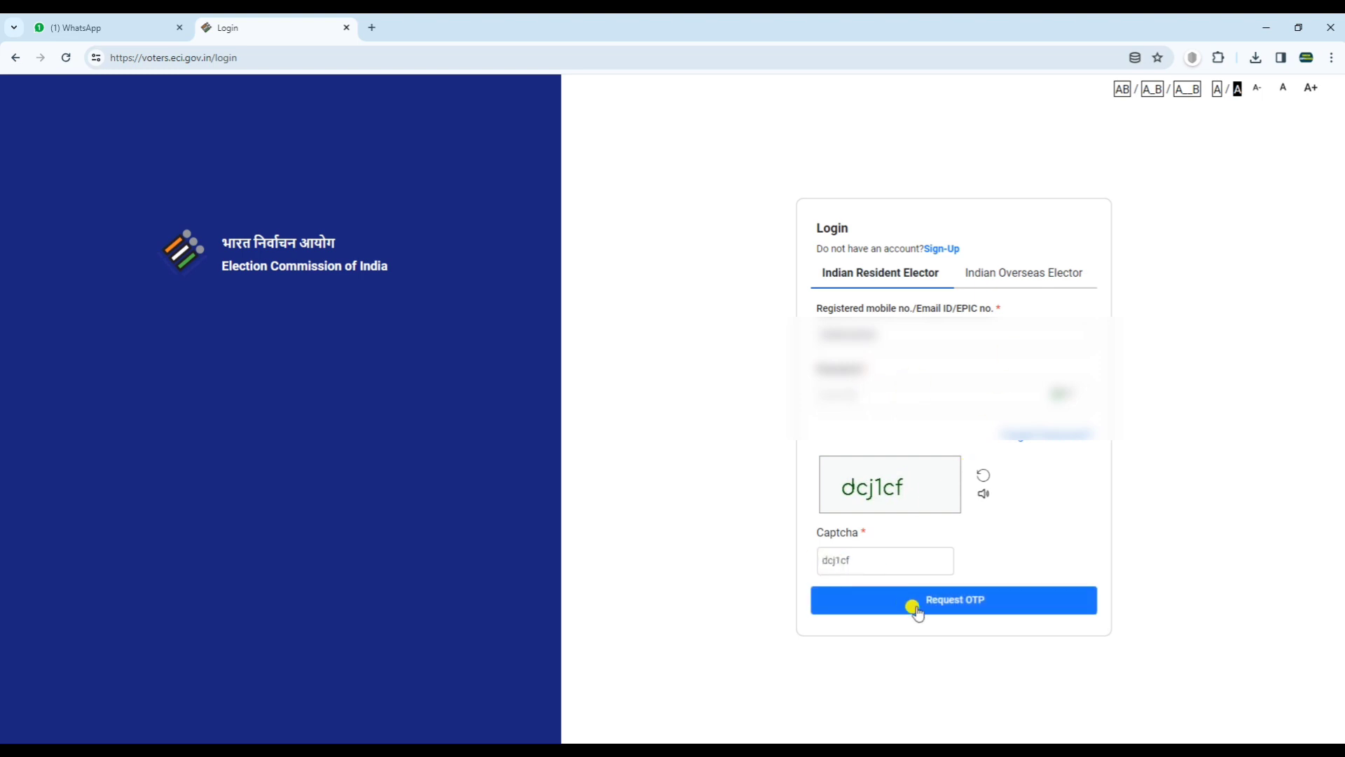
click(968, 601)
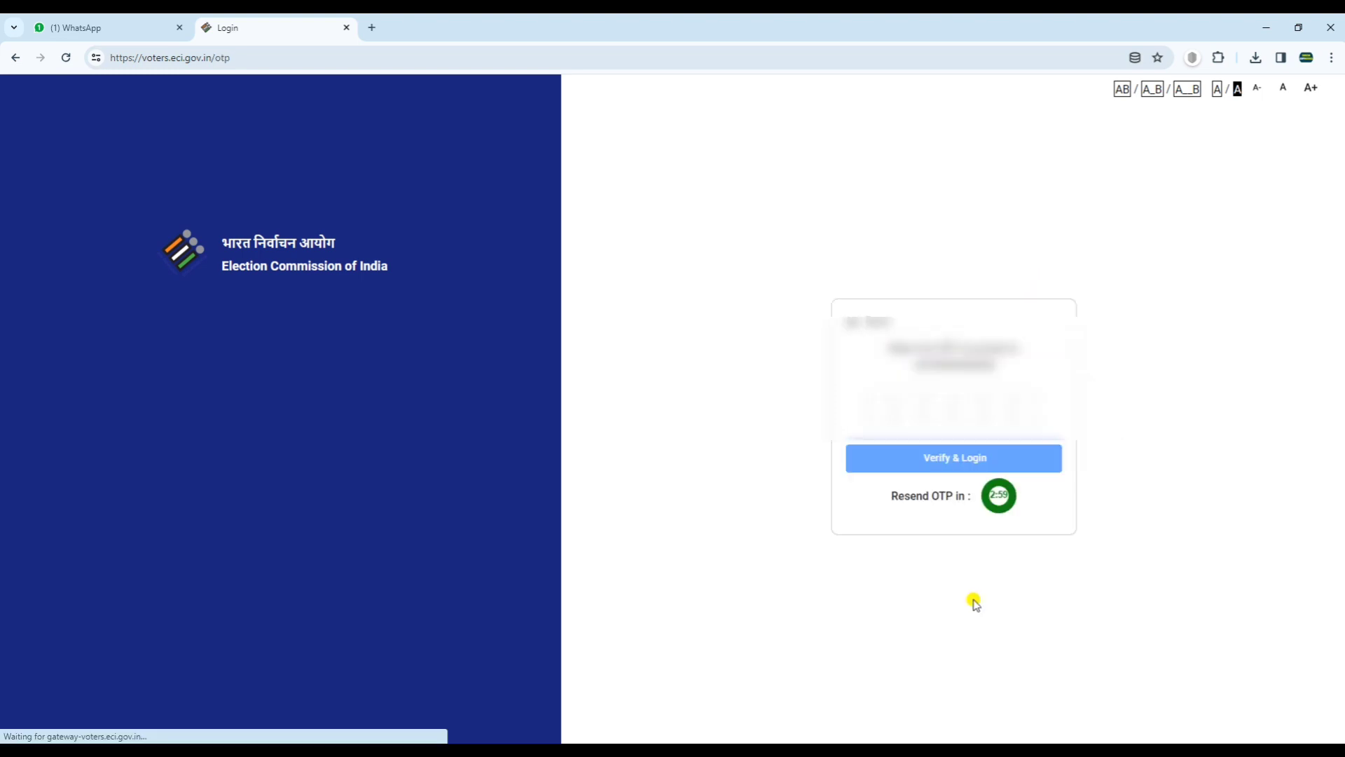
click(863, 401)
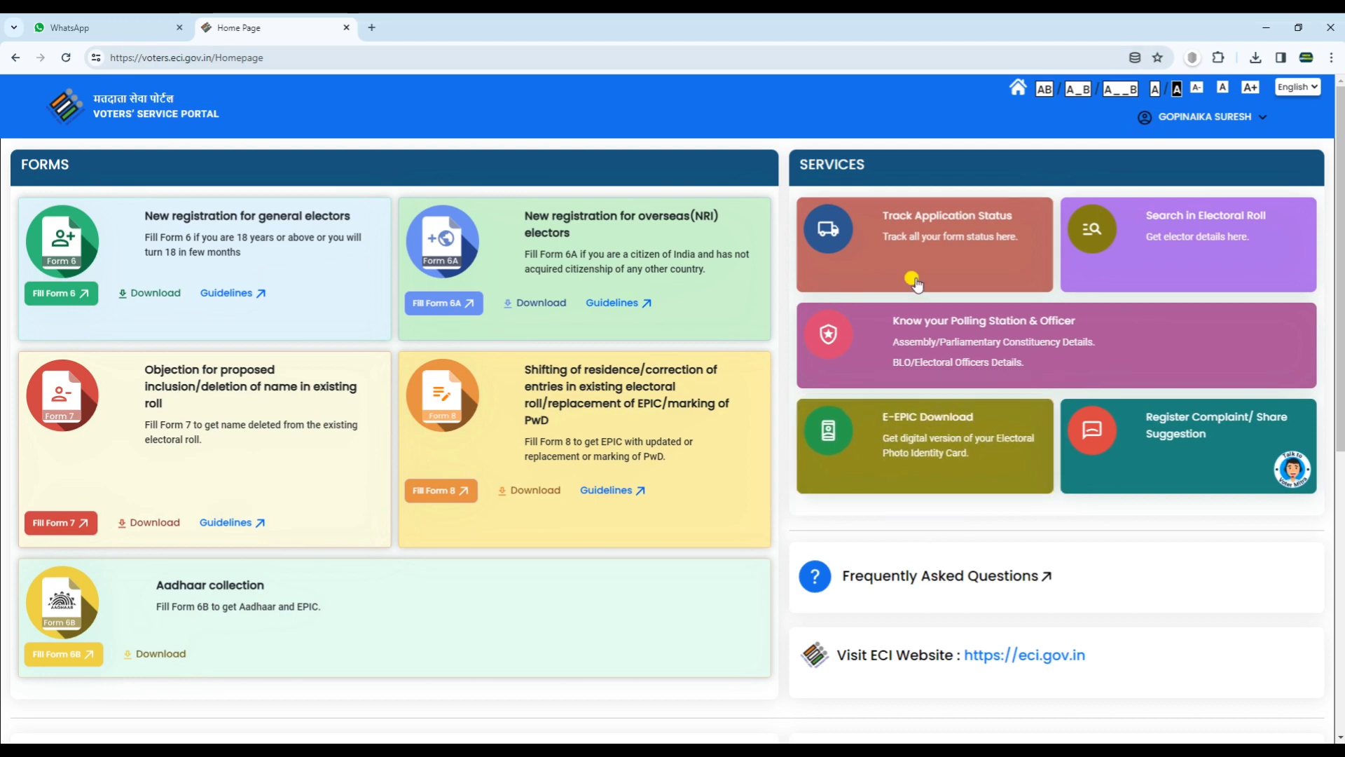
click(914, 438)
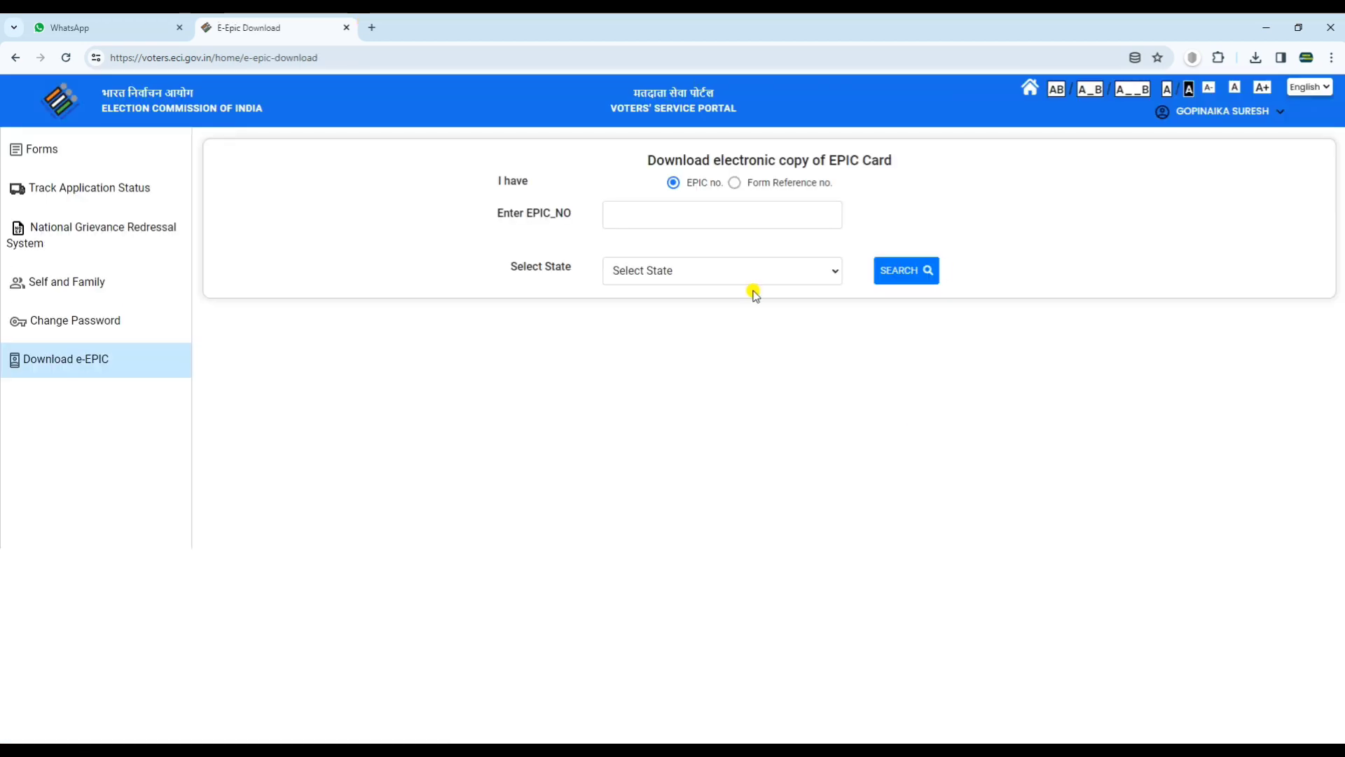
Search for the e-EPIC record with state Andhra Pradesh and the pasted EPIC number.
click(627, 269)
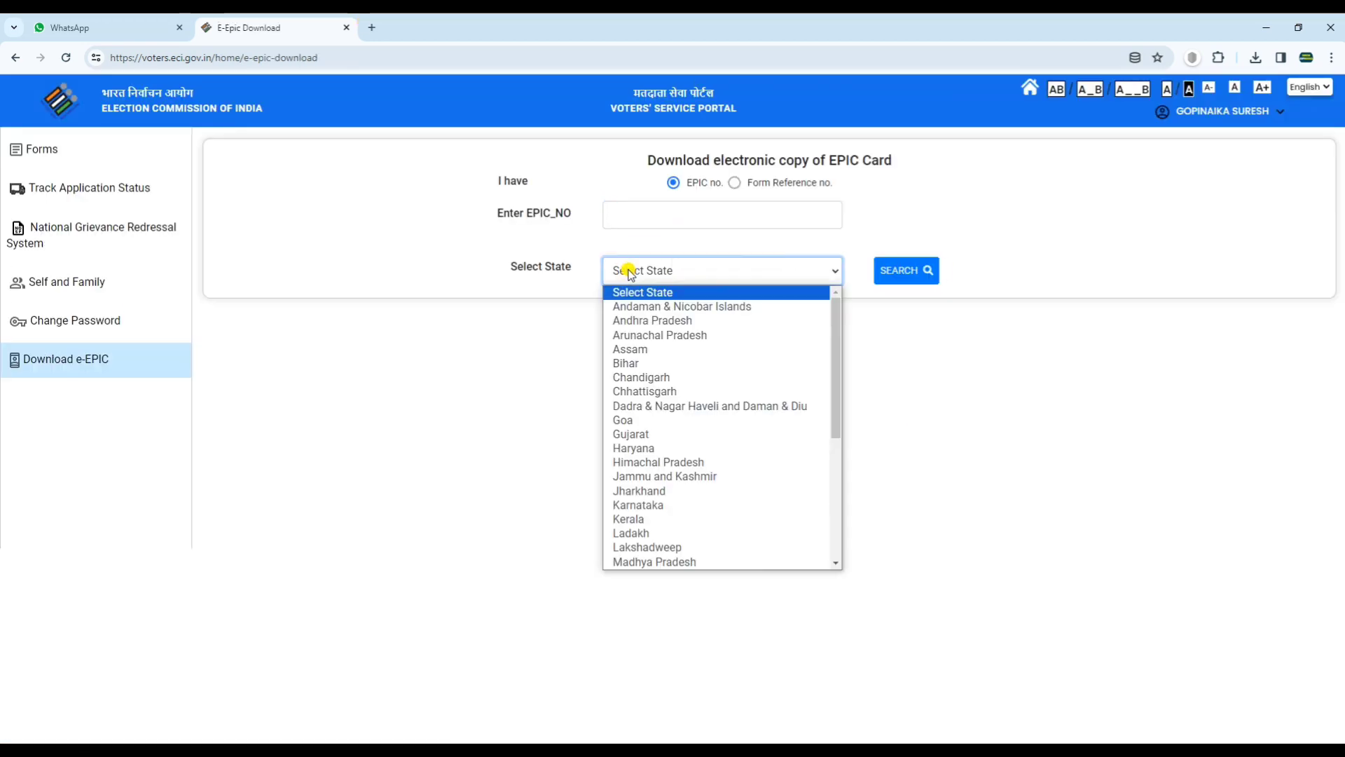
click(639, 321)
click(626, 215)
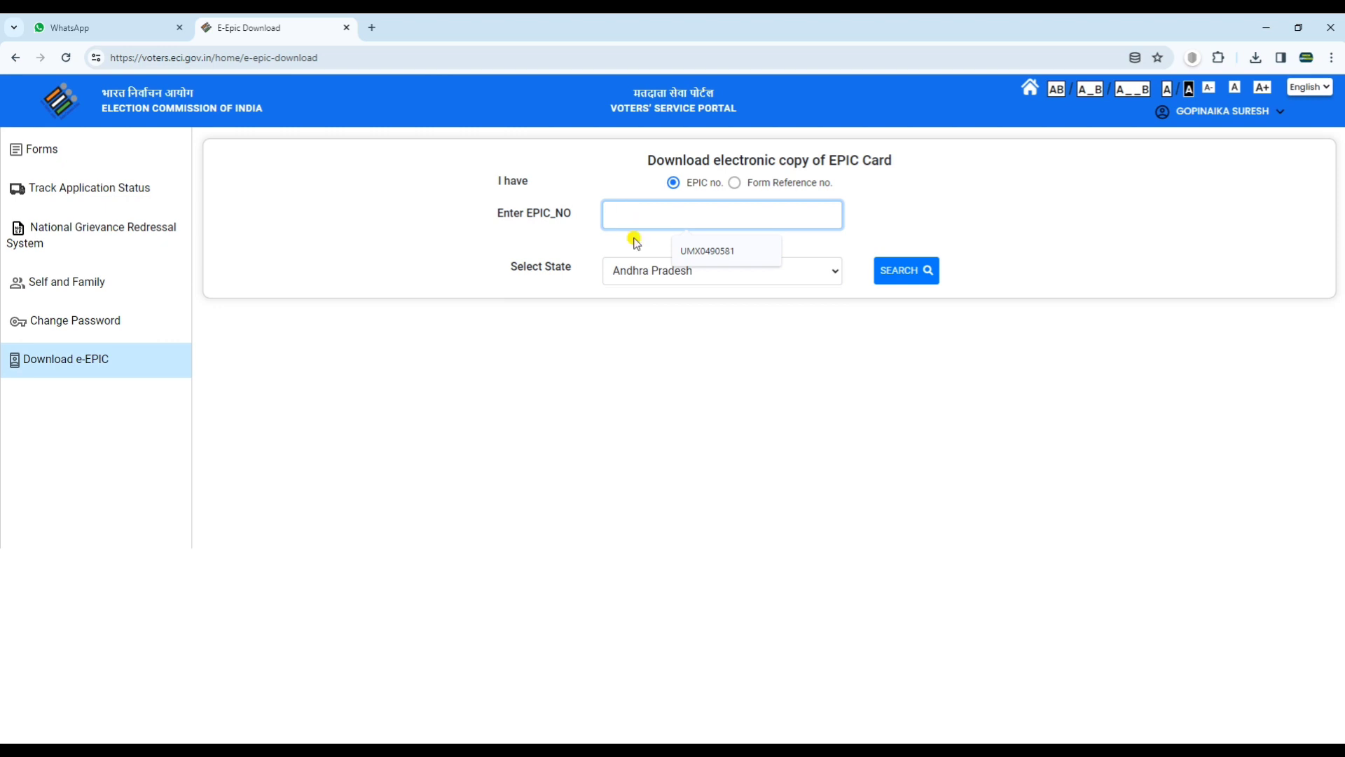
click(624, 270)
click(629, 275)
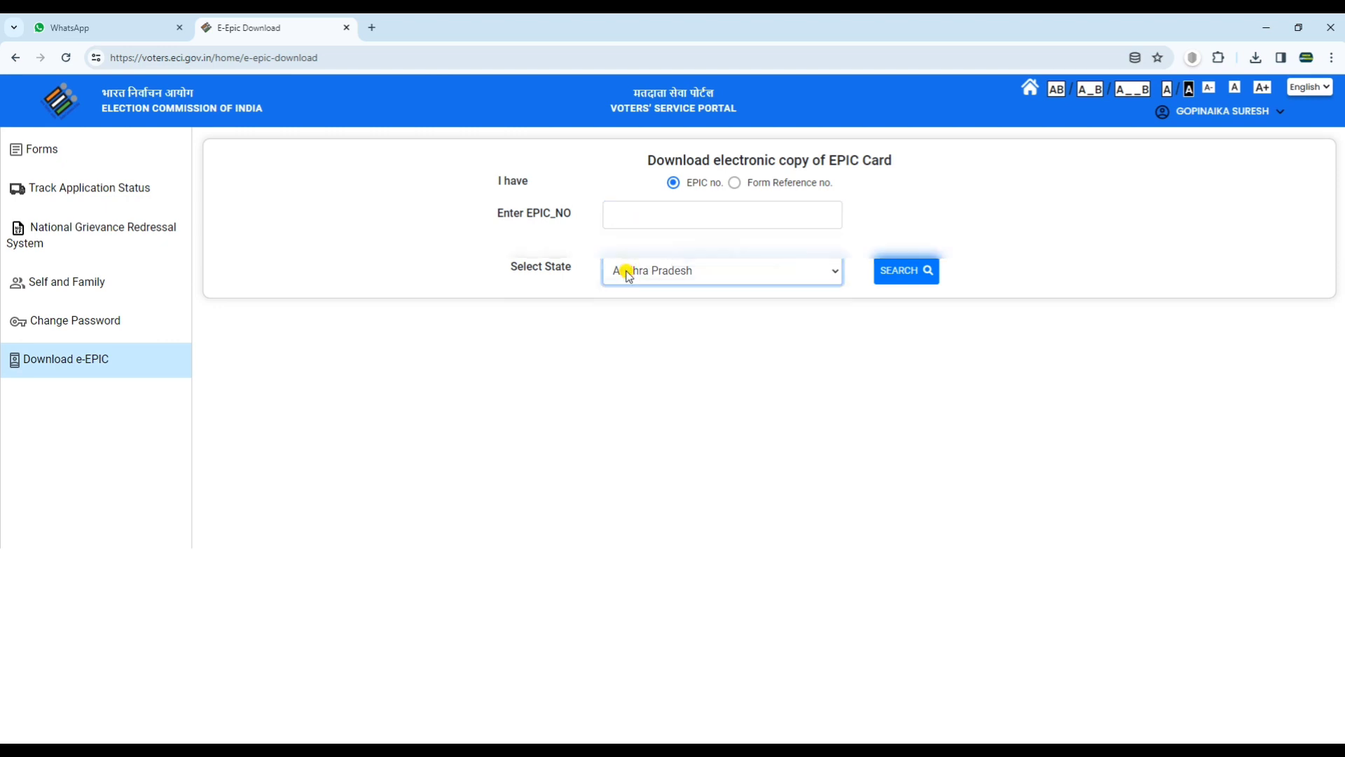
click(671, 219)
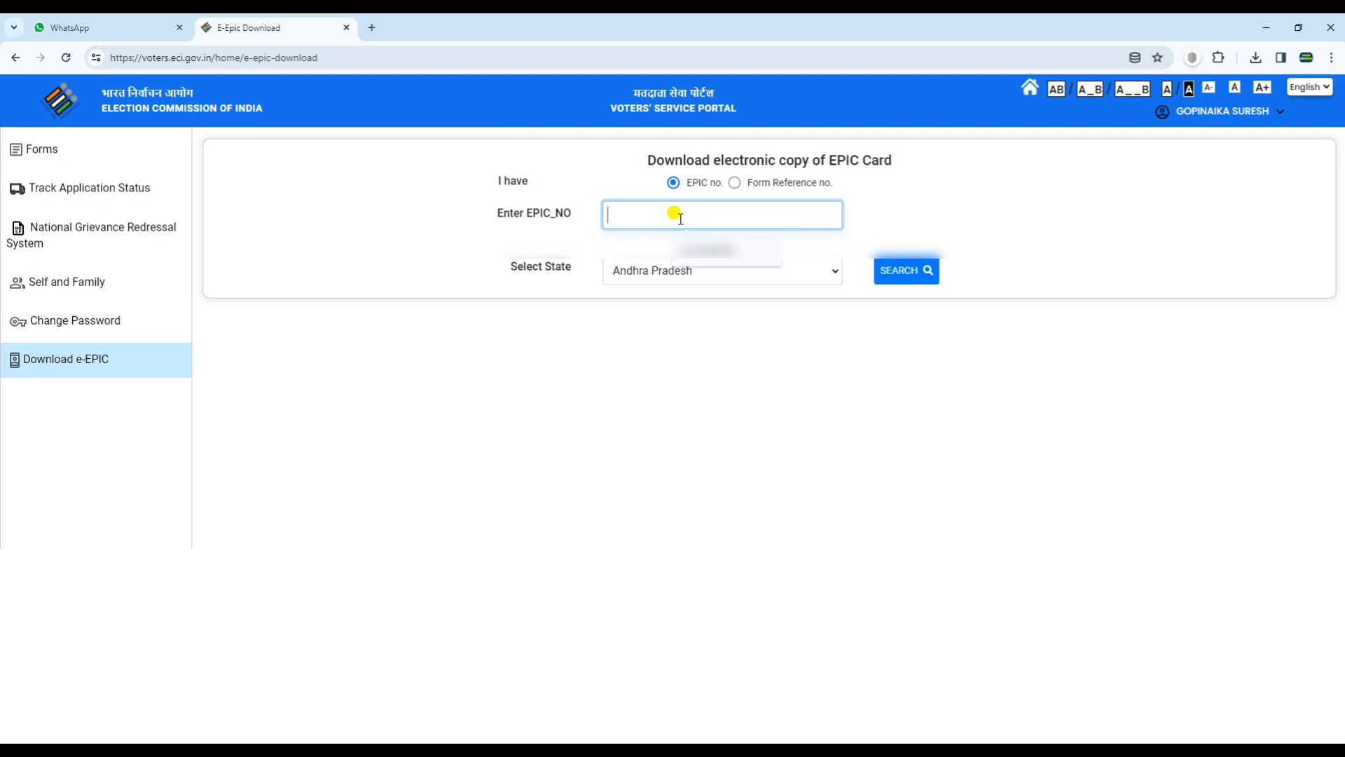
right_click(621, 208)
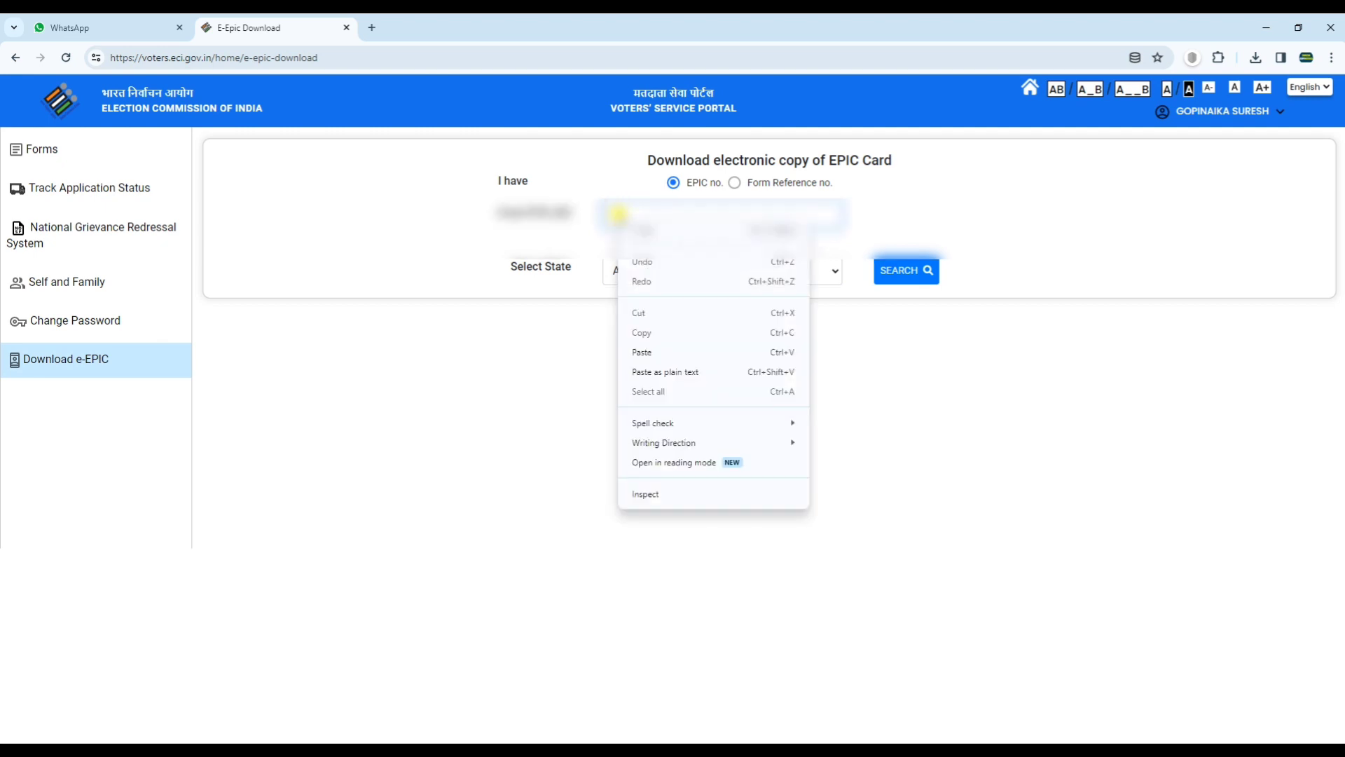
click(646, 351)
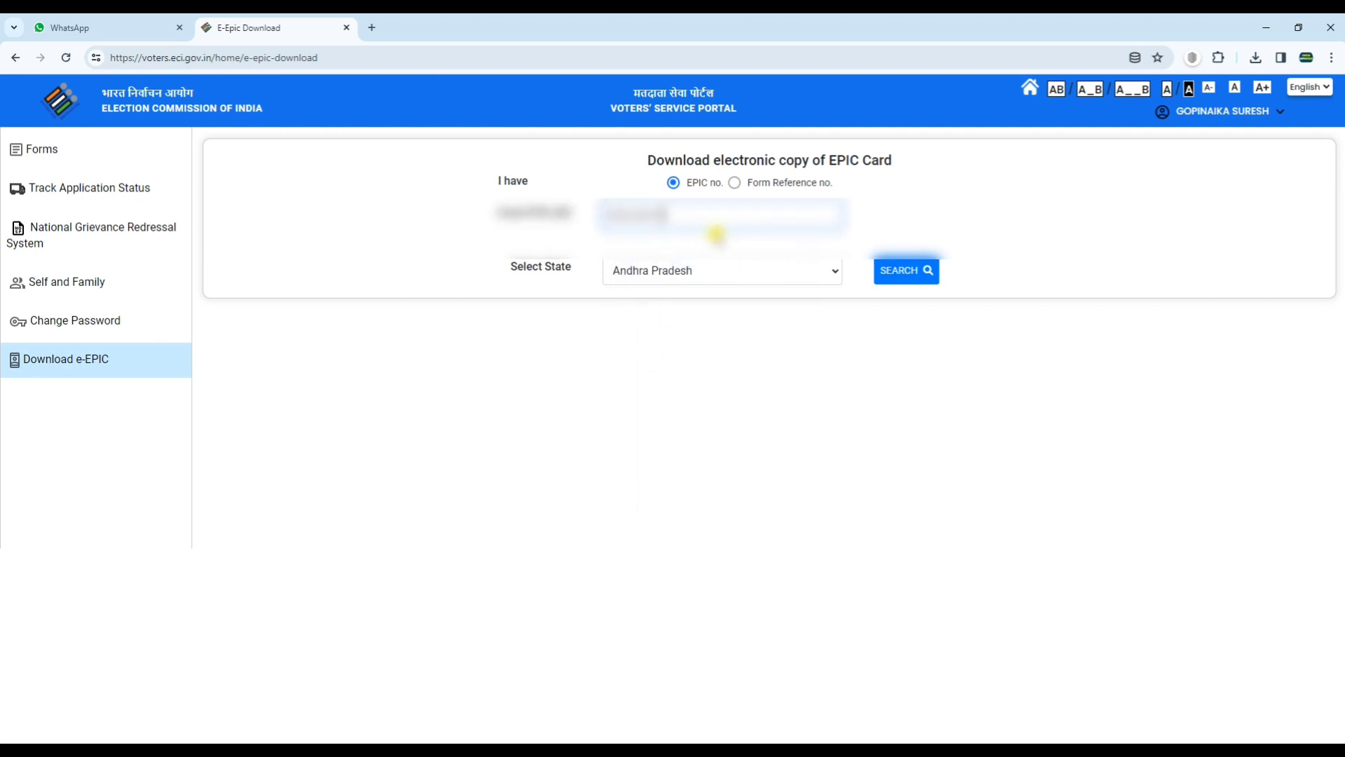
click(907, 273)
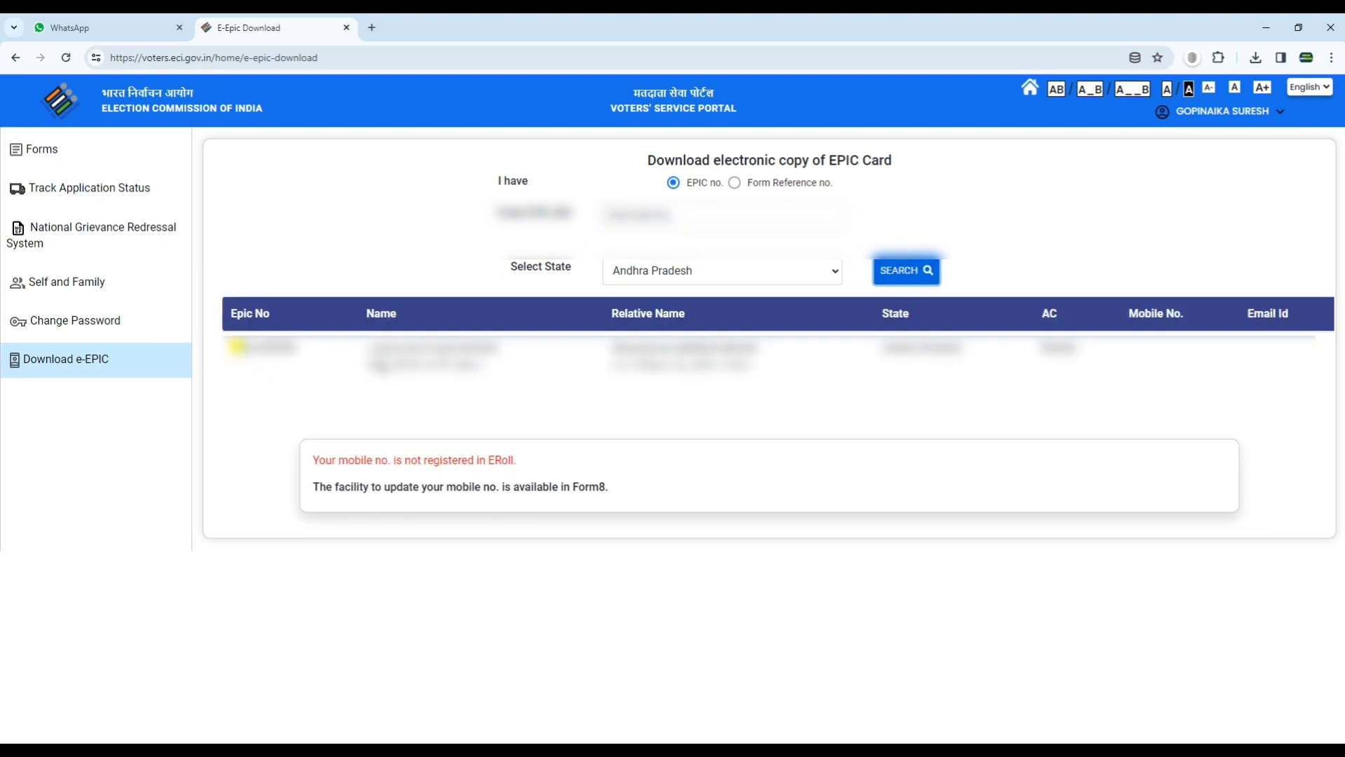
Review the result's details and the warning that the mobile isn't registered, requiring Form 8.
double_click(263, 347)
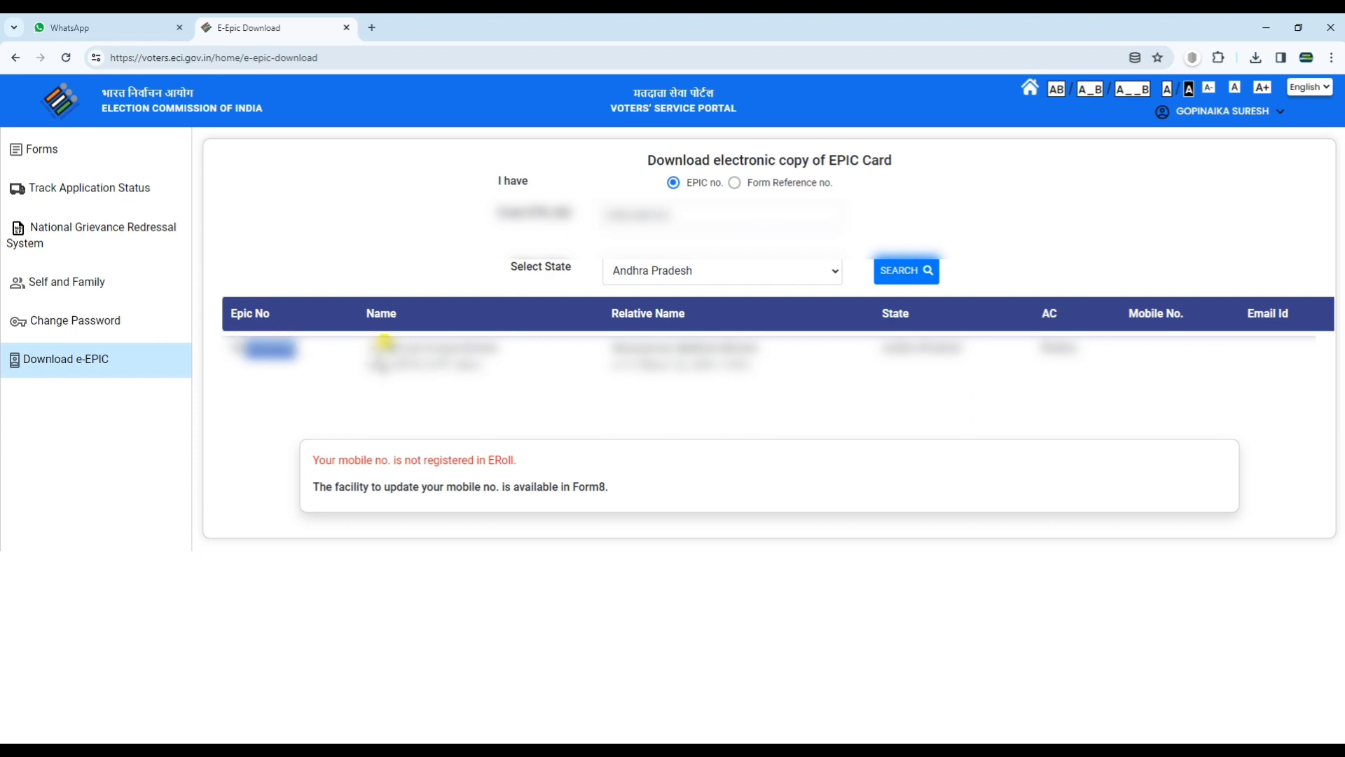
drag(391, 349, 519, 360)
click(518, 360)
drag(608, 359, 783, 366)
click(811, 361)
double_click(921, 348)
double_click(1062, 348)
click(1177, 349)
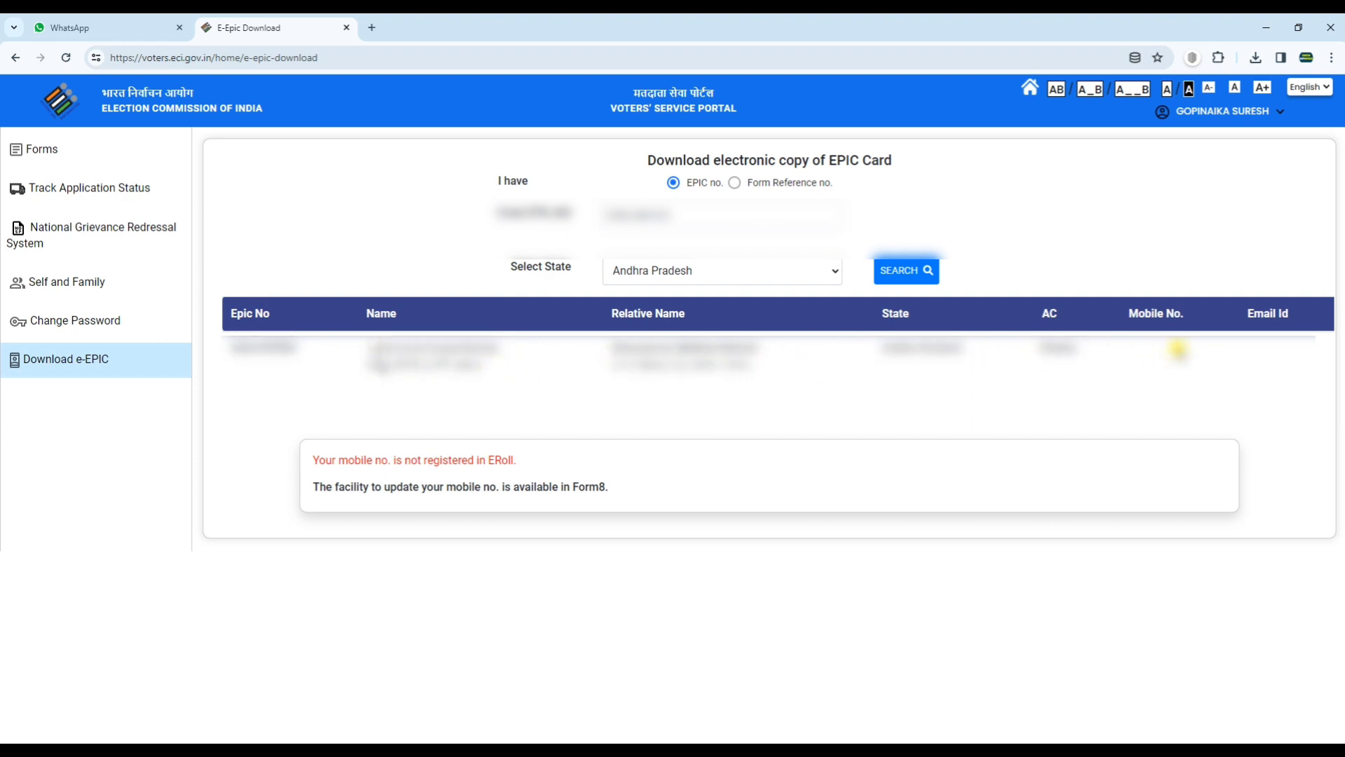
drag(312, 463, 525, 460)
drag(324, 486, 519, 486)
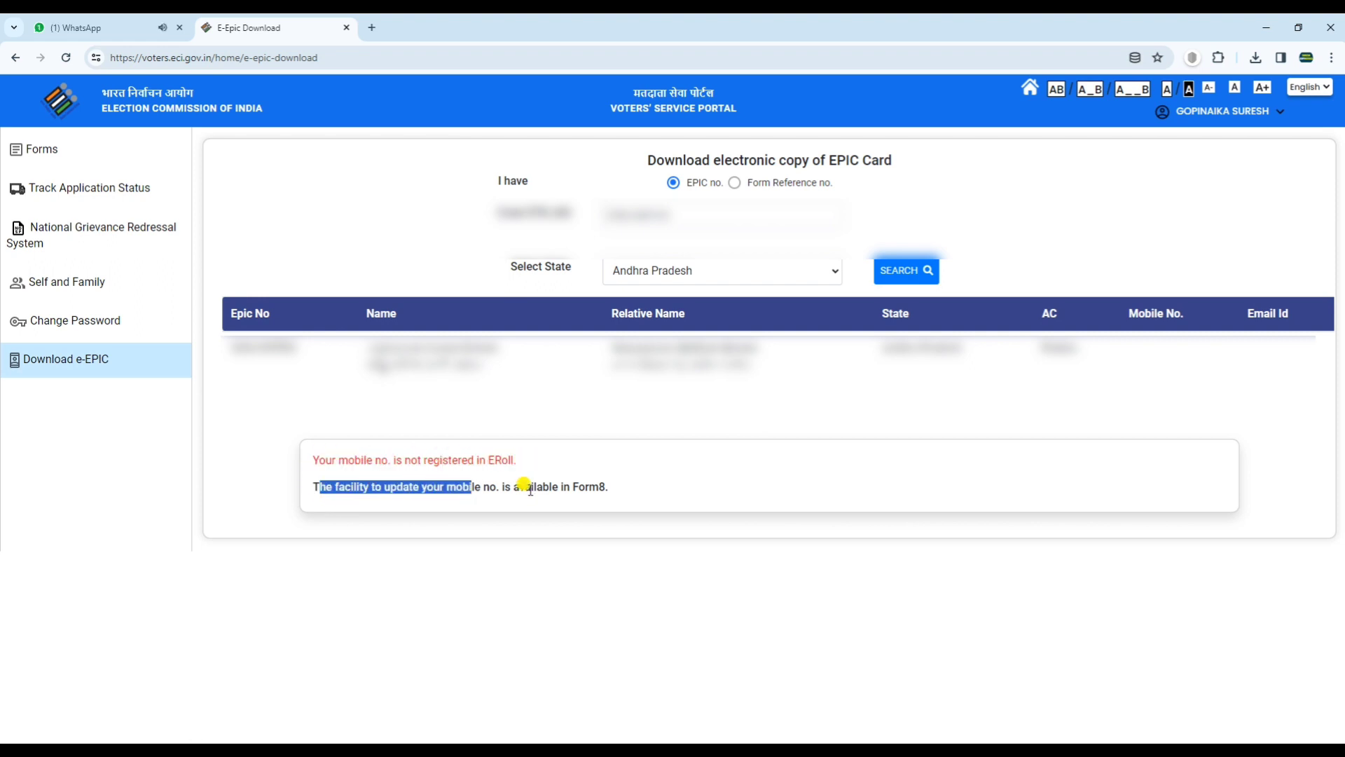
click(560, 487)
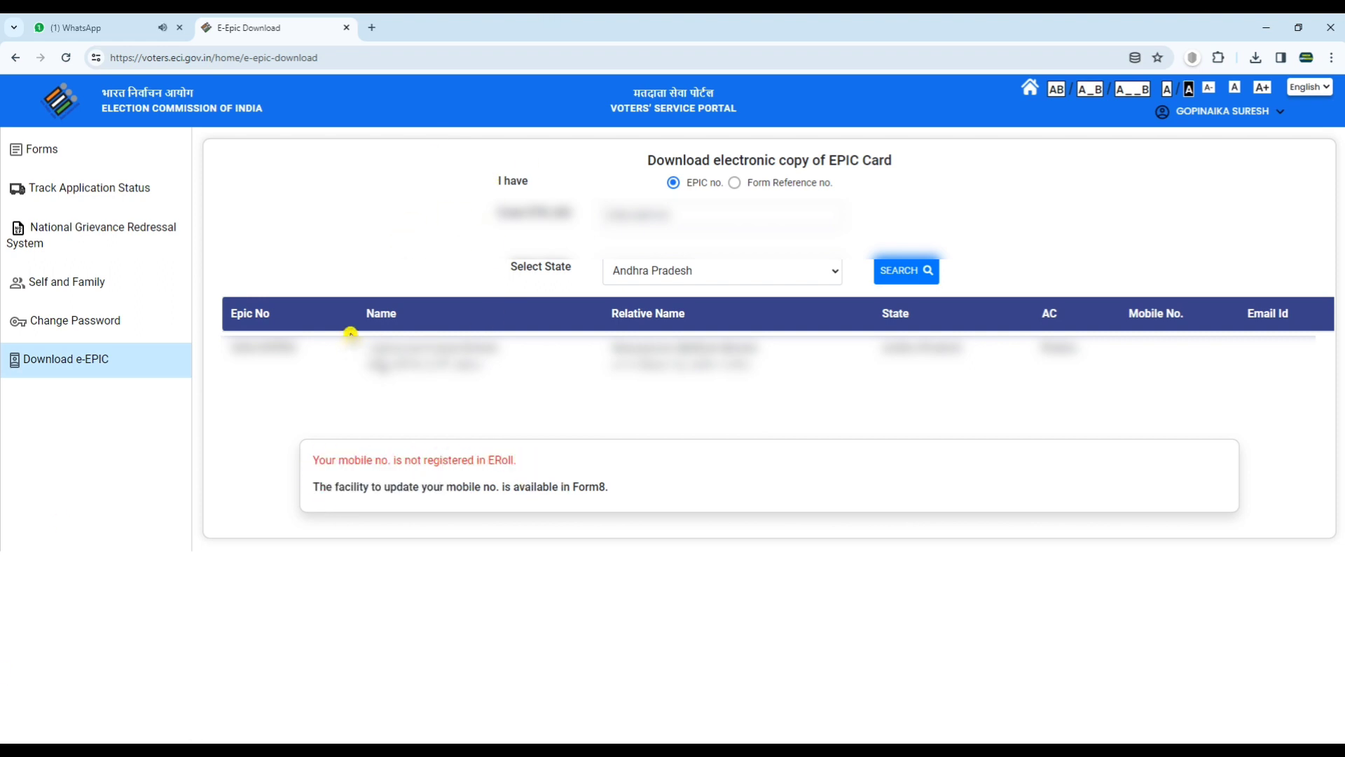
Copy the EPIC number from the results and go to the Forms list.
drag(298, 348, 246, 348)
right_click(245, 348)
click(255, 261)
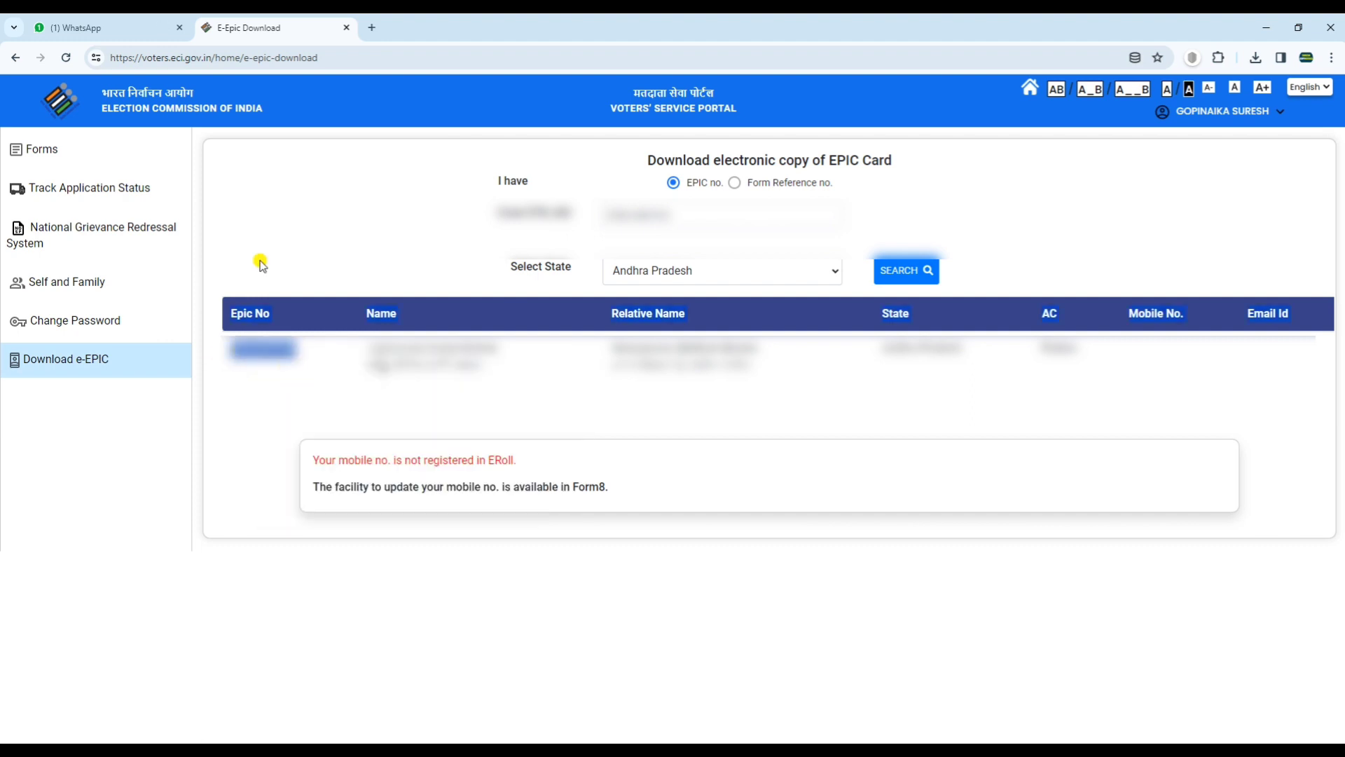
click(52, 156)
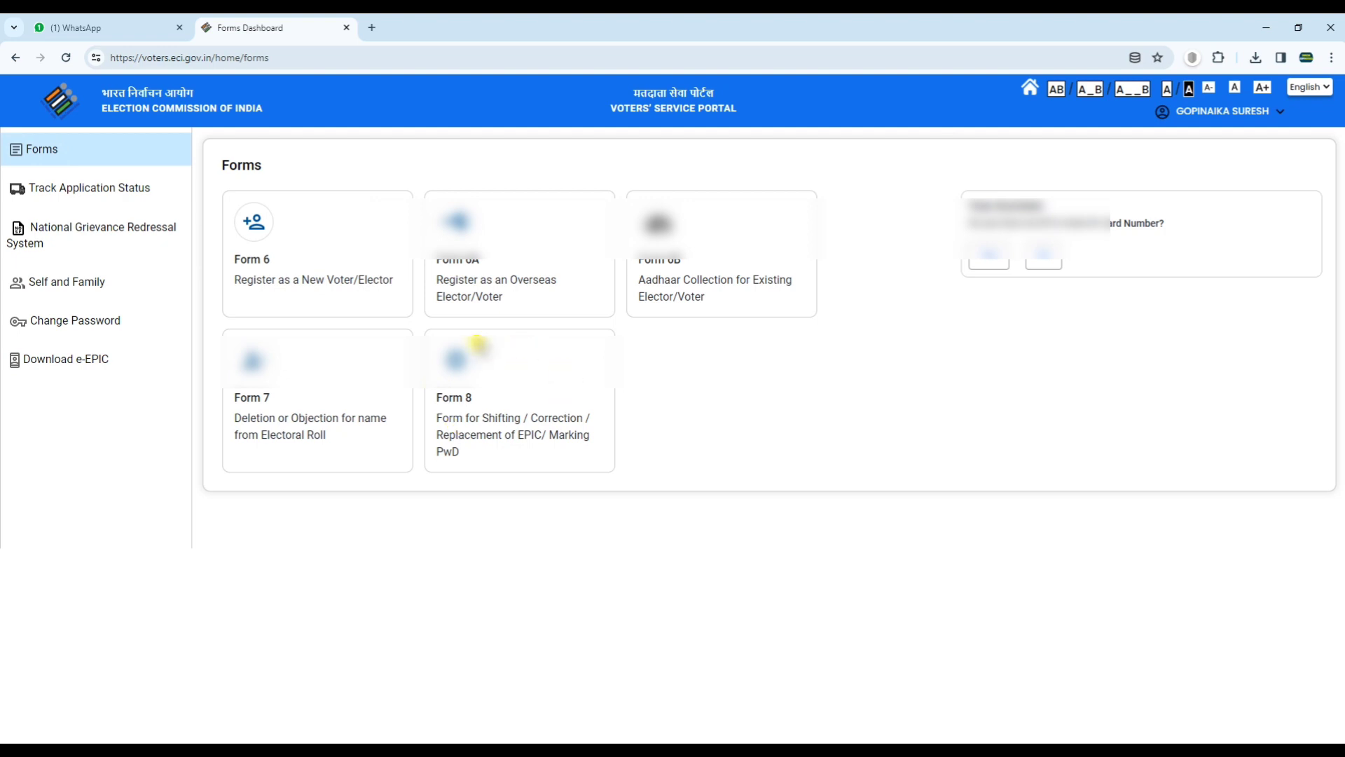
Start Form 8 for an Other elector, look up the pasted EPIC number, and pick the record.
click(491, 411)
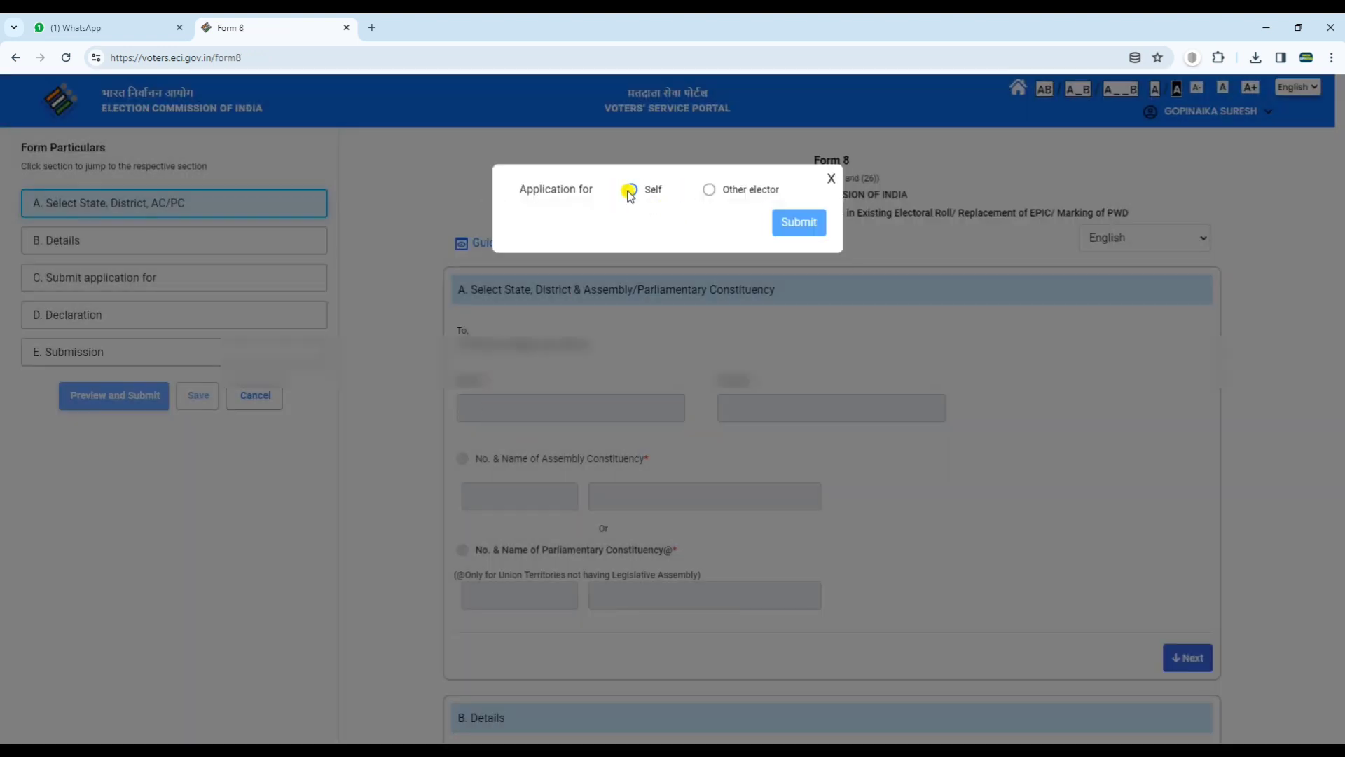
click(710, 189)
click(654, 238)
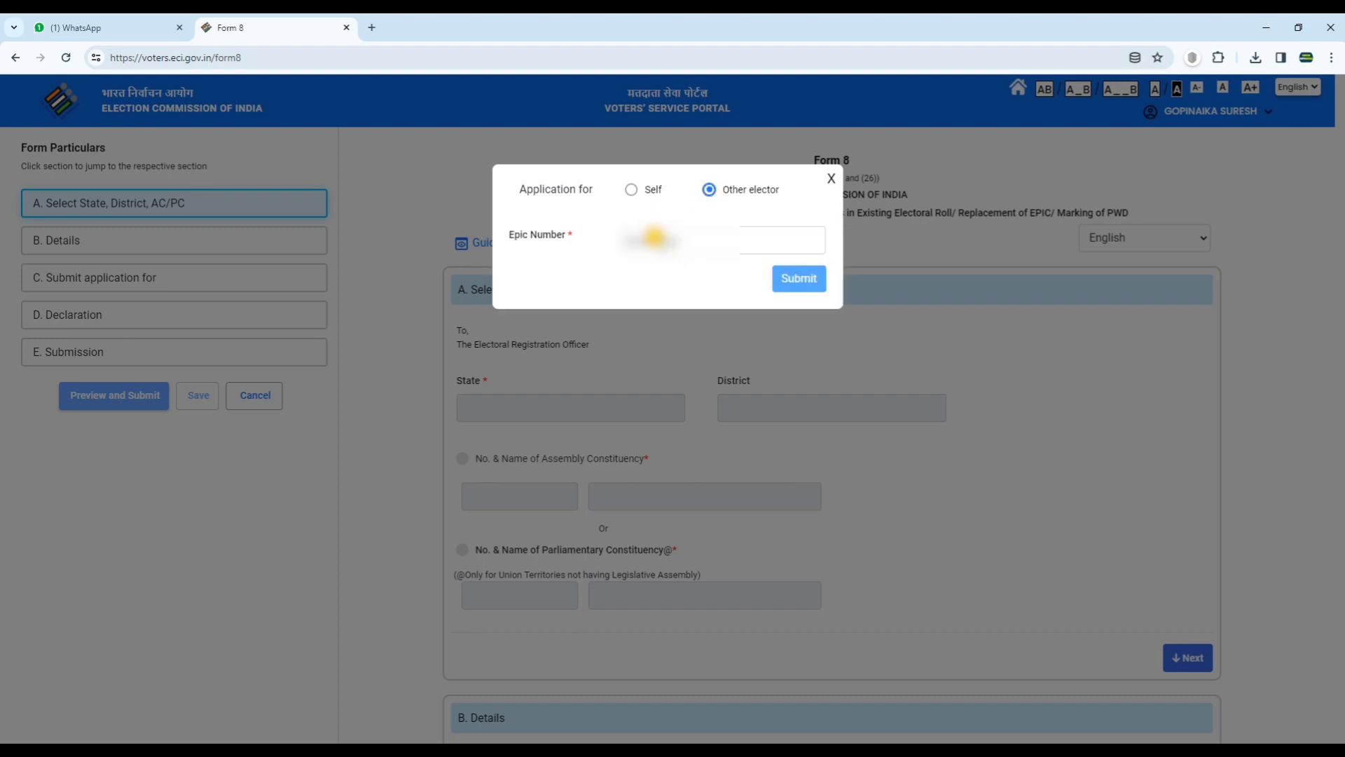
key(ctrl+v)
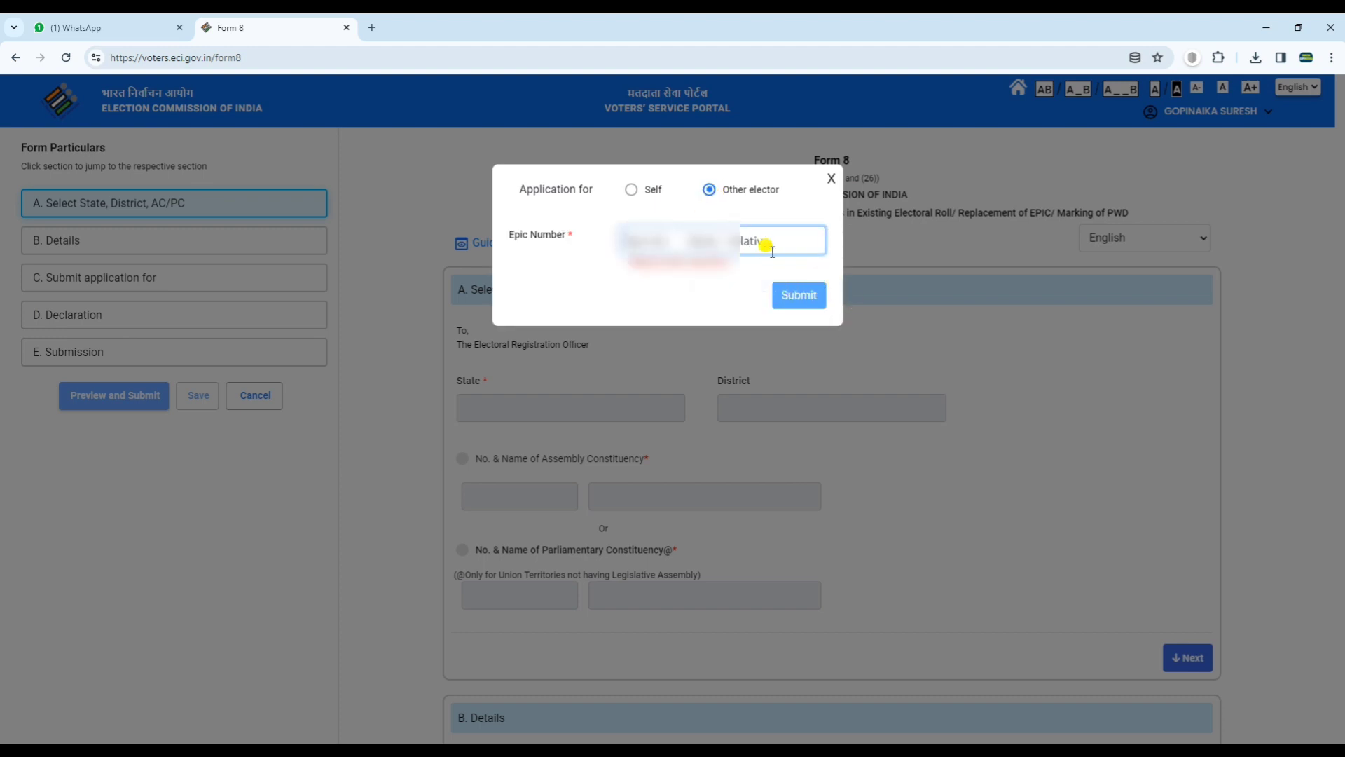
drag(771, 251, 519, 254)
click(515, 255)
key(ctrl+a)
key(ctrl+v)
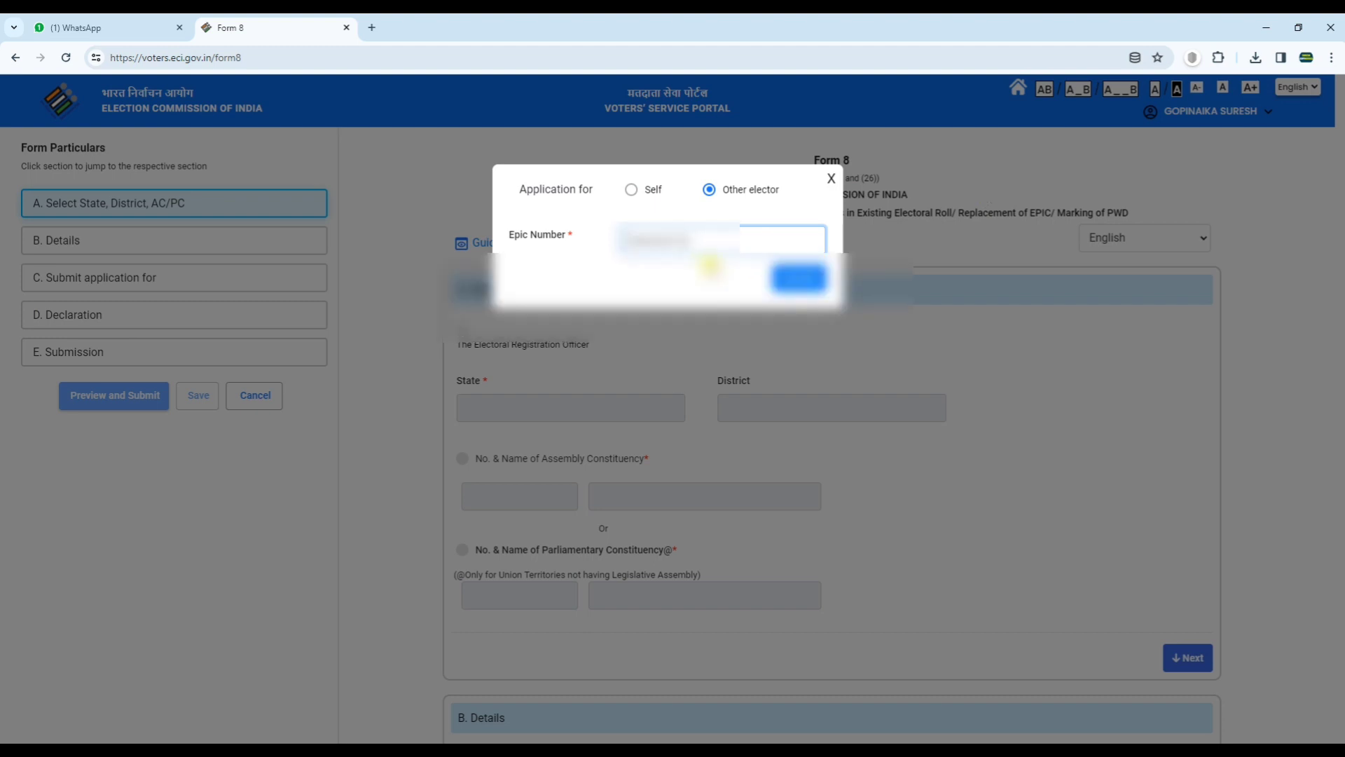
click(797, 277)
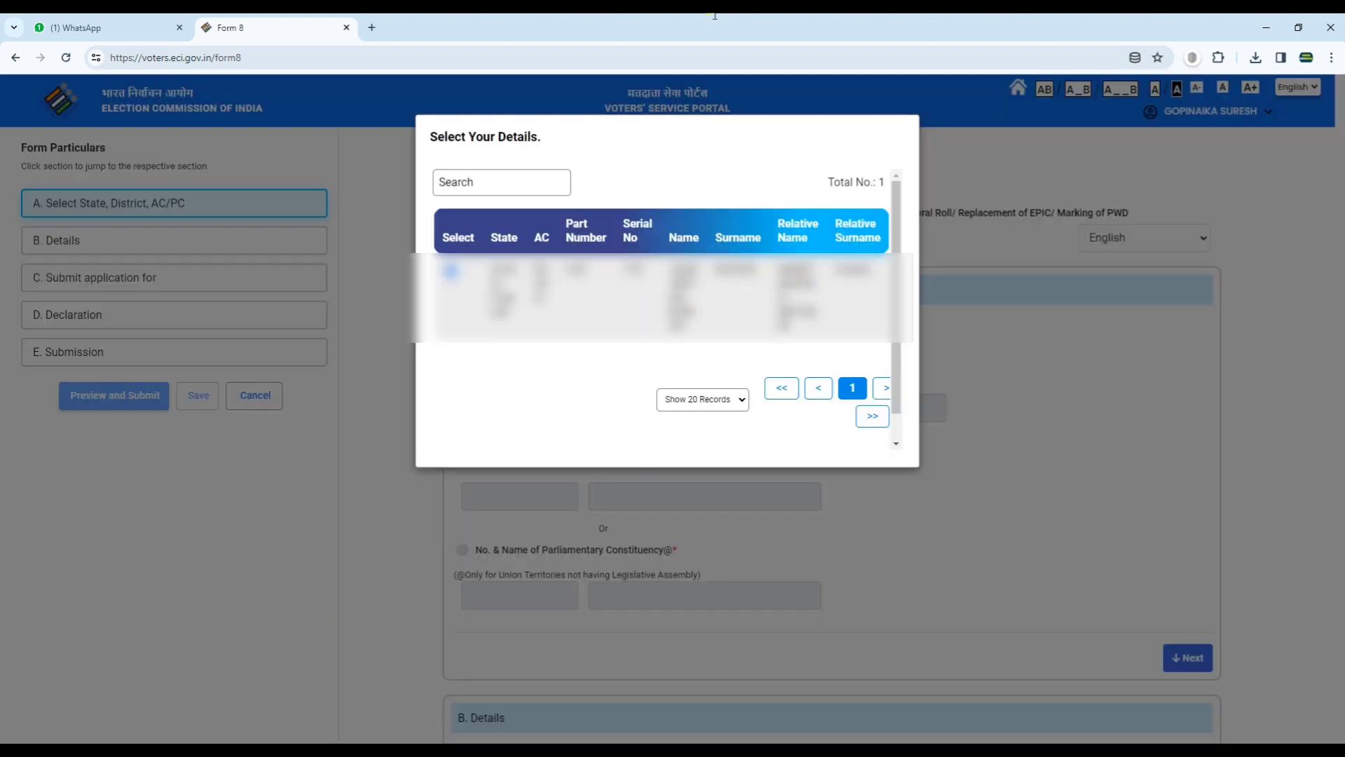
scroll(721, 391, down, 1)
click(737, 442)
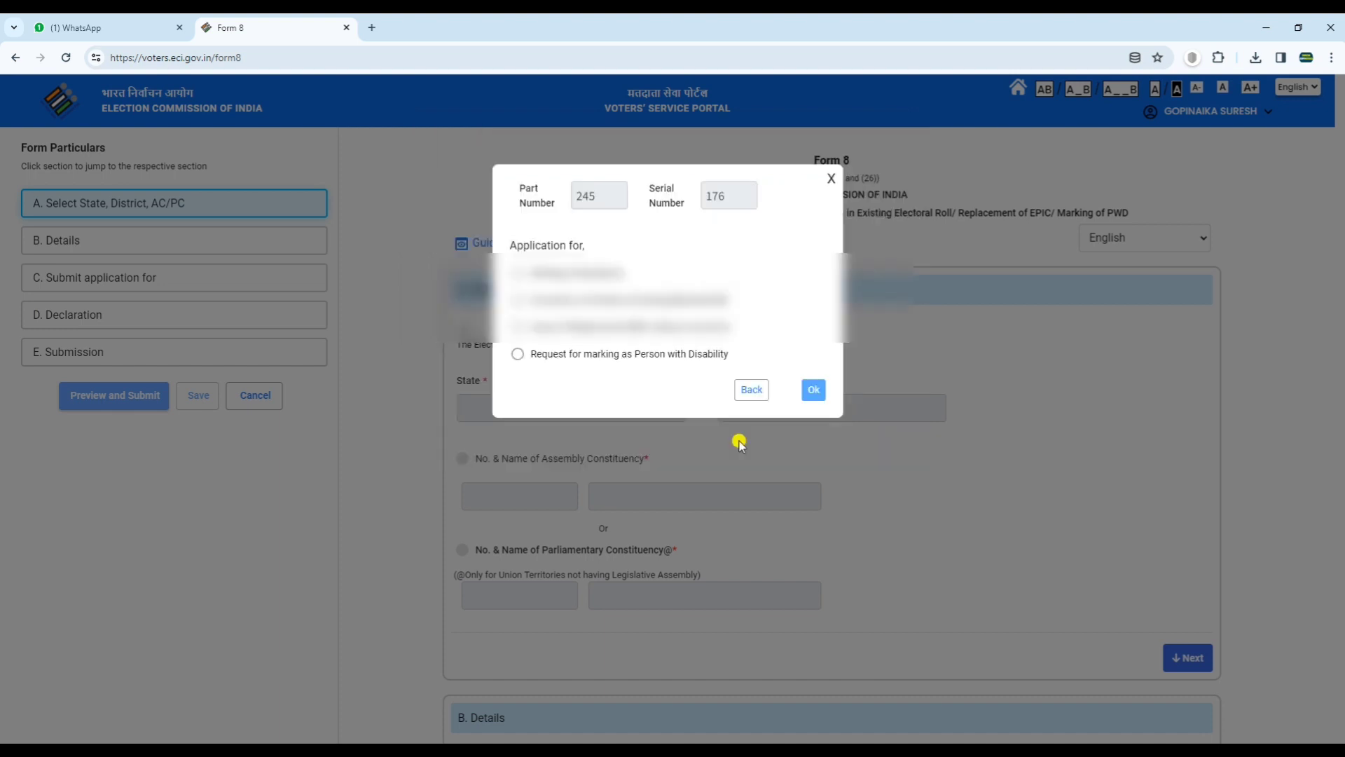
Select Correction of Entries in Existing Electoral Roll as the application type and confirm.
drag(530, 273, 627, 272)
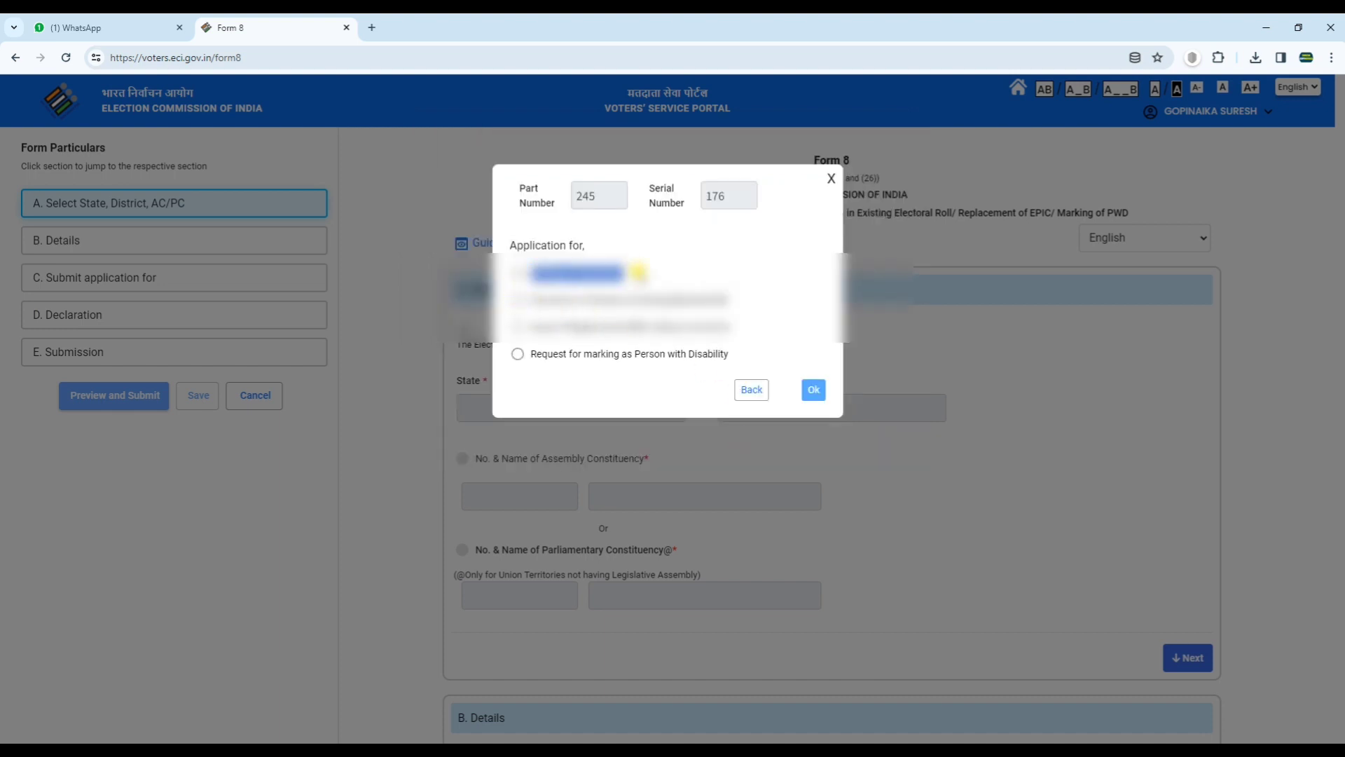
drag(554, 301, 712, 306)
drag(606, 328, 750, 333)
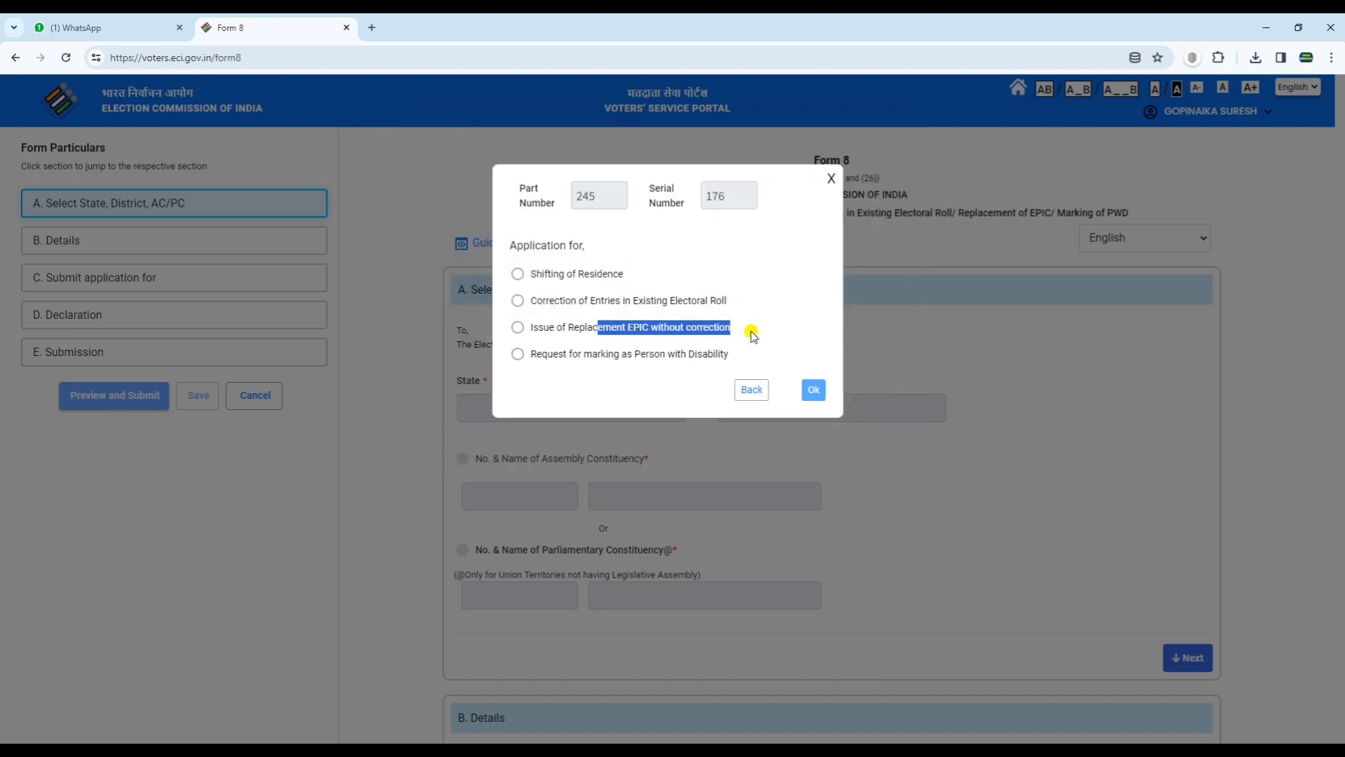
drag(628, 354, 723, 348)
drag(524, 302, 690, 297)
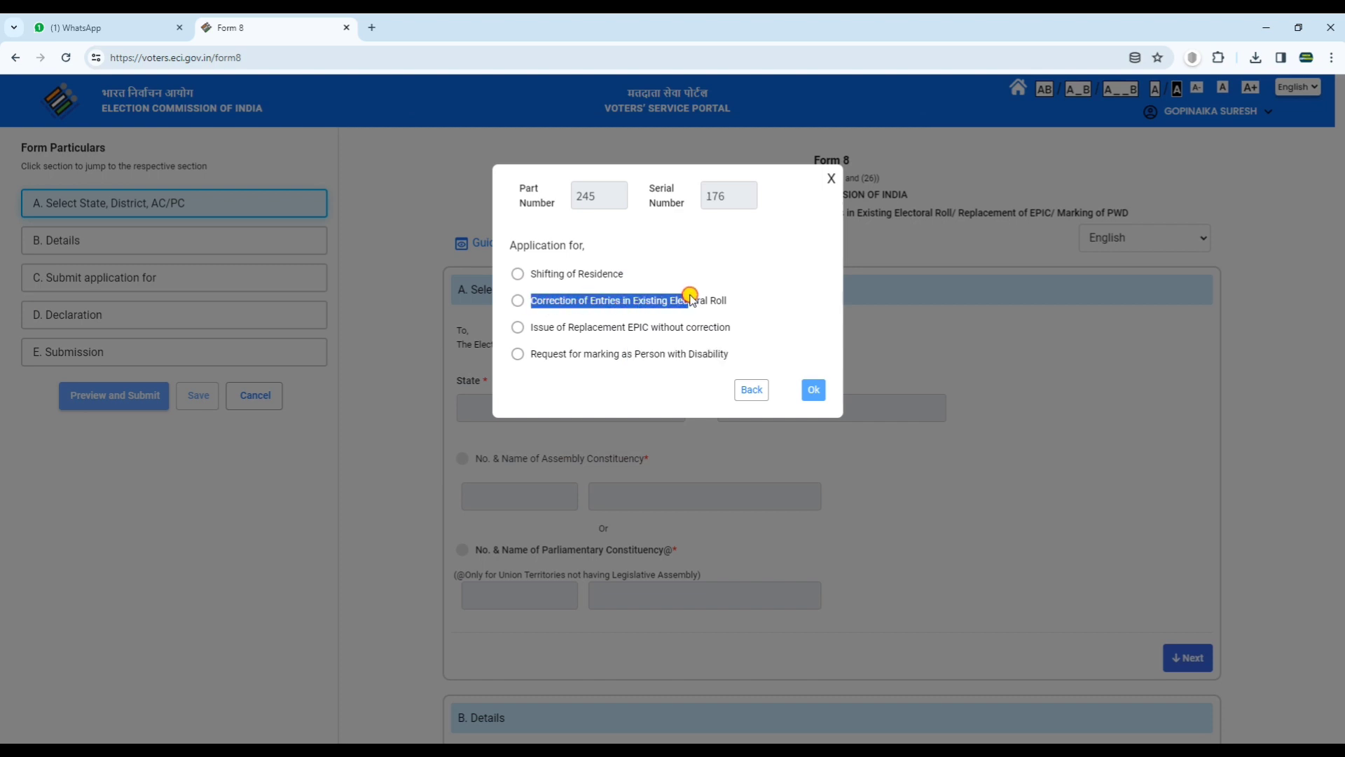
click(516, 300)
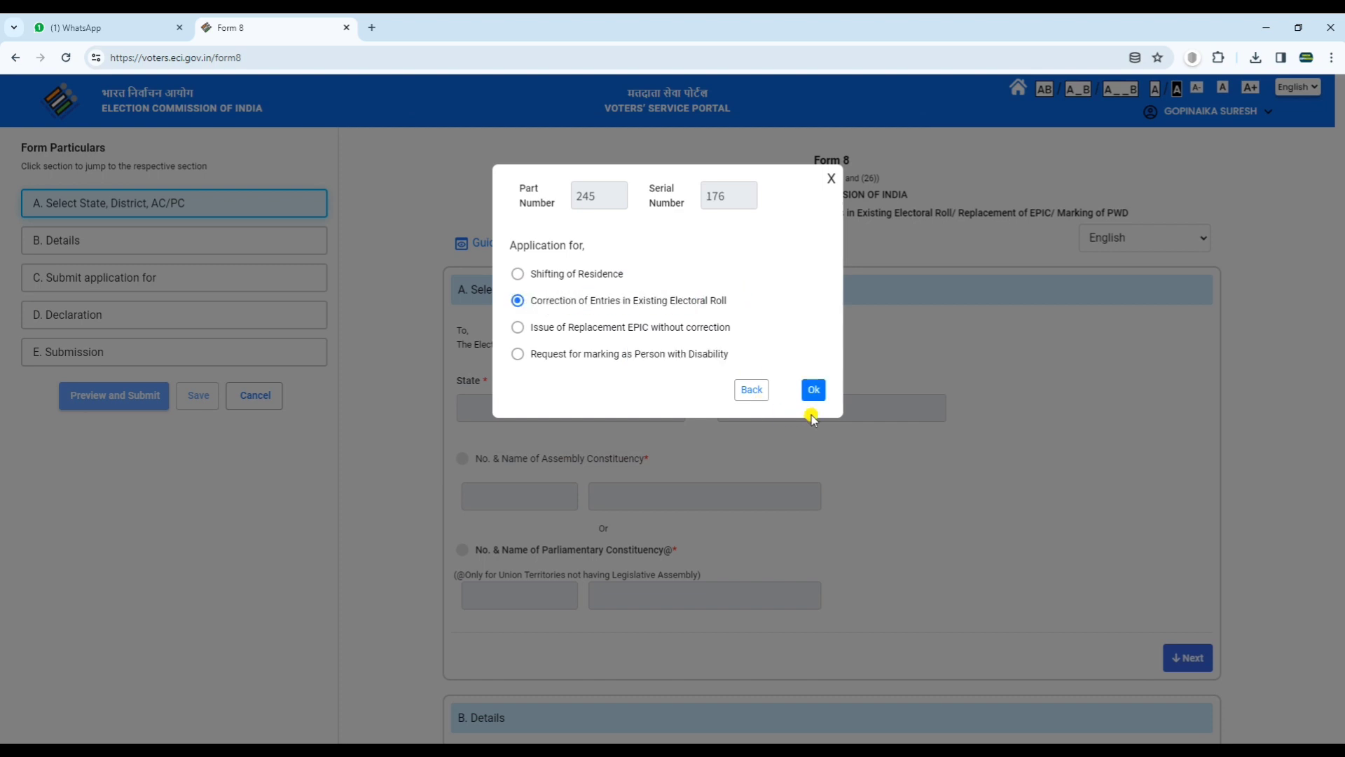
click(813, 390)
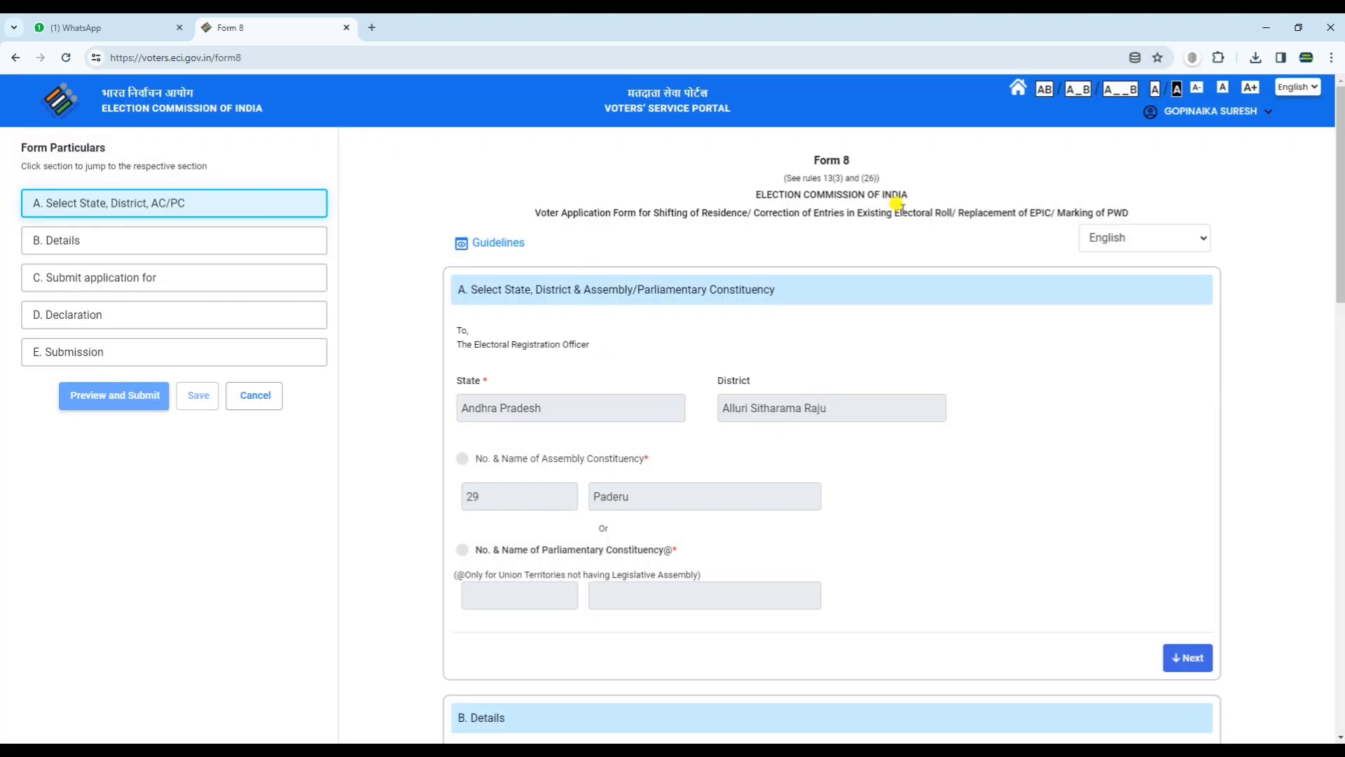
Move through Form 8's Details section and choose to correct the mobile number.
scroll(729, 384, down, 4)
click(1164, 379)
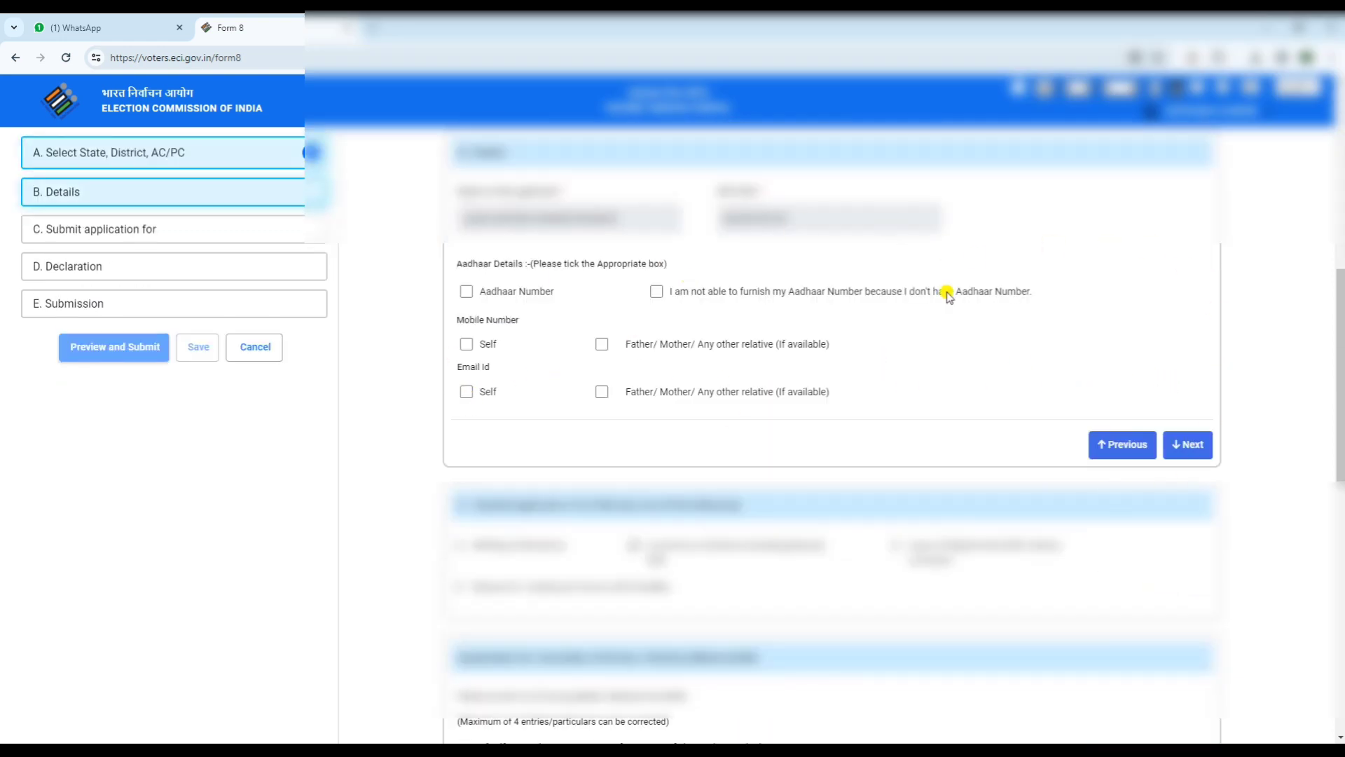
drag(498, 292, 635, 301)
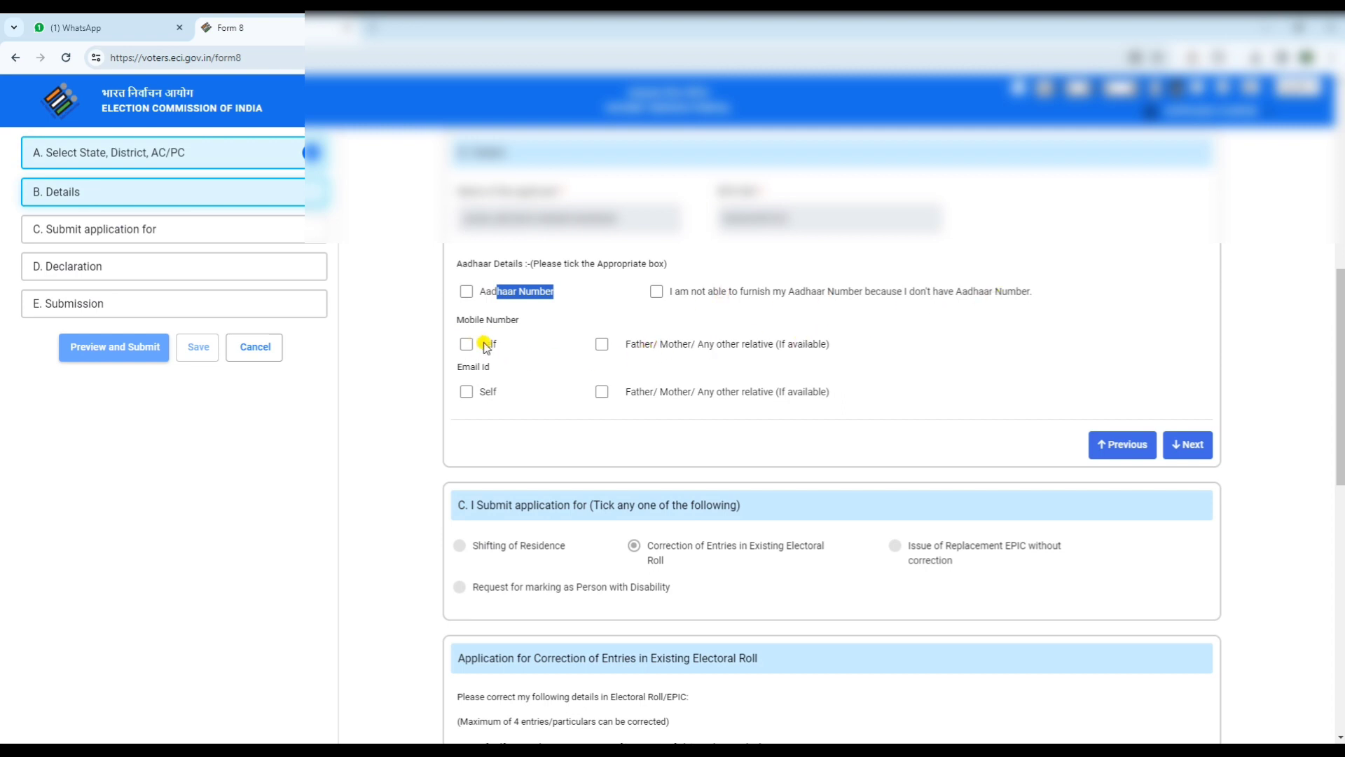
click(1188, 445)
scroll(701, 280, down, 2)
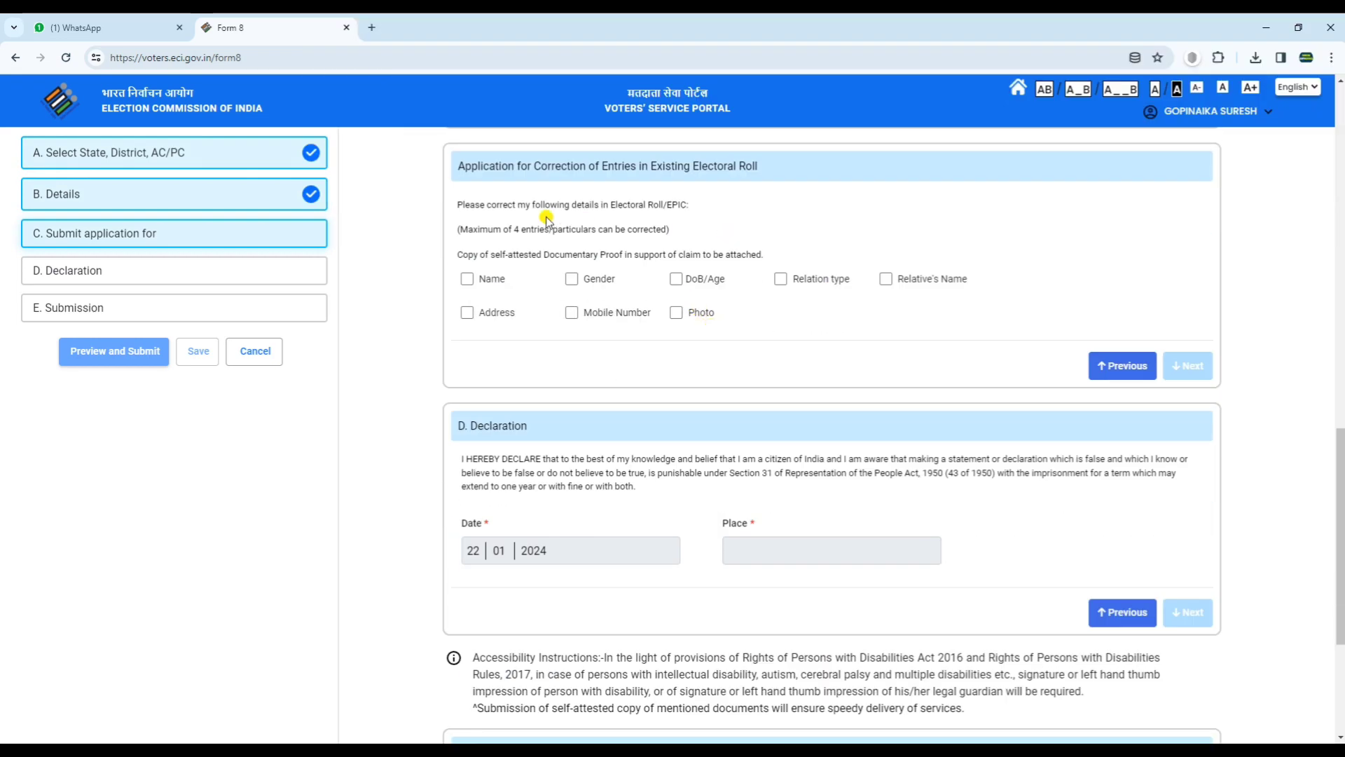
drag(496, 166, 727, 204)
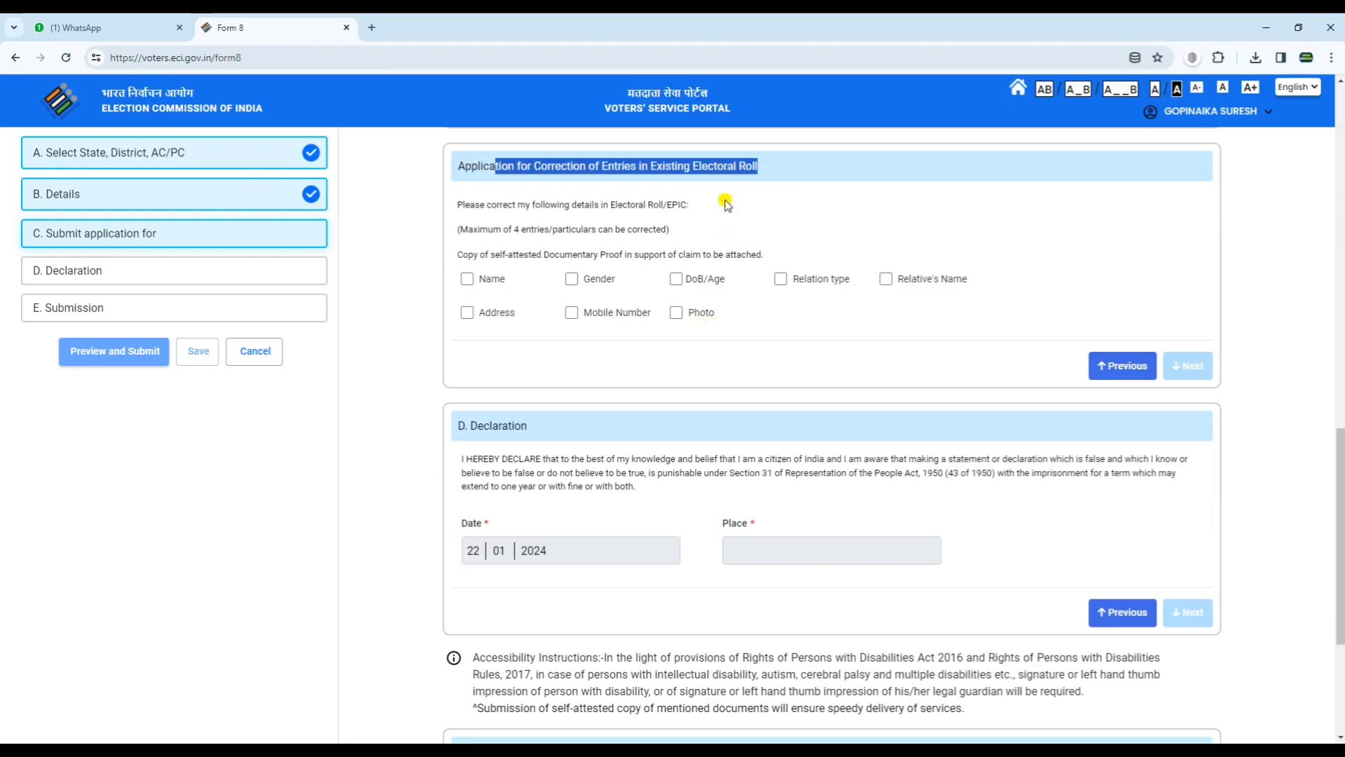
click(571, 313)
click(527, 397)
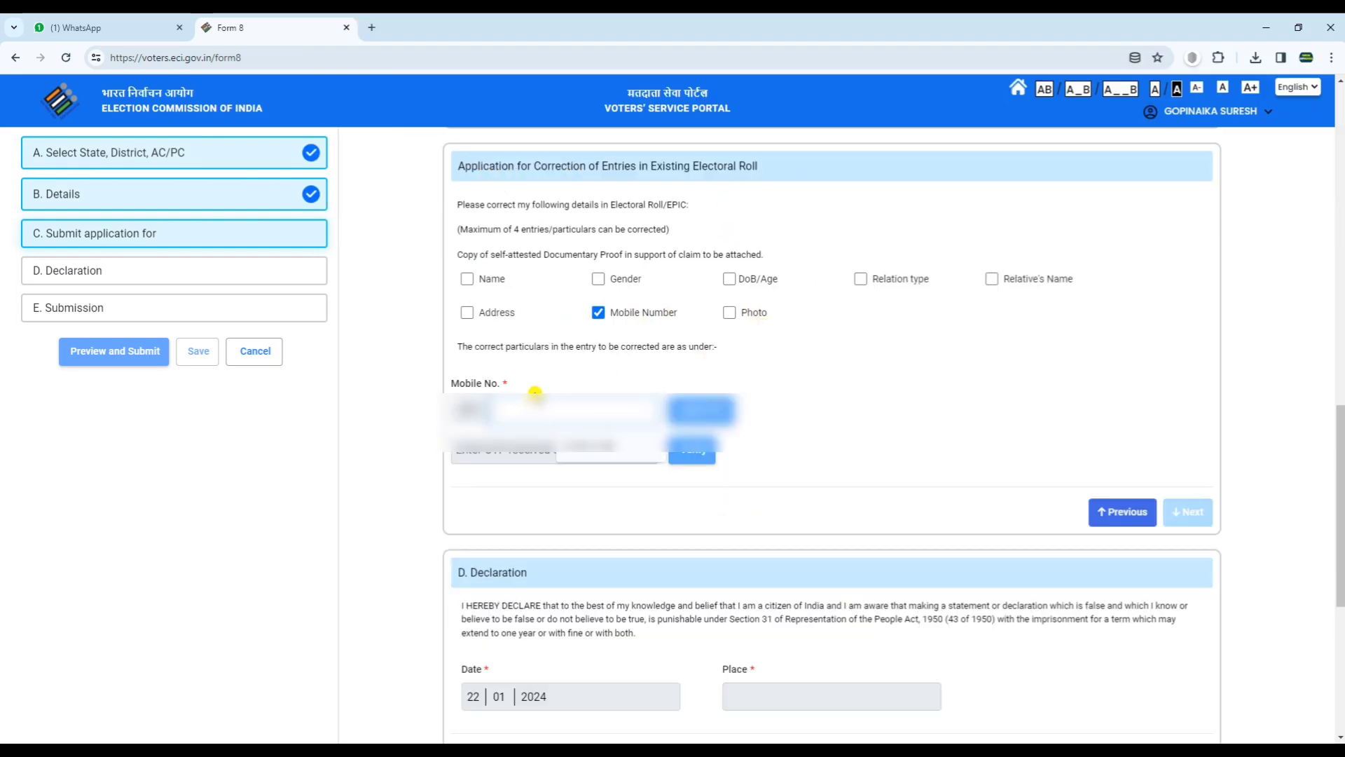
Paste the new mobile number, request an OTP, and verify it with the received code.
key(ctrl+v)
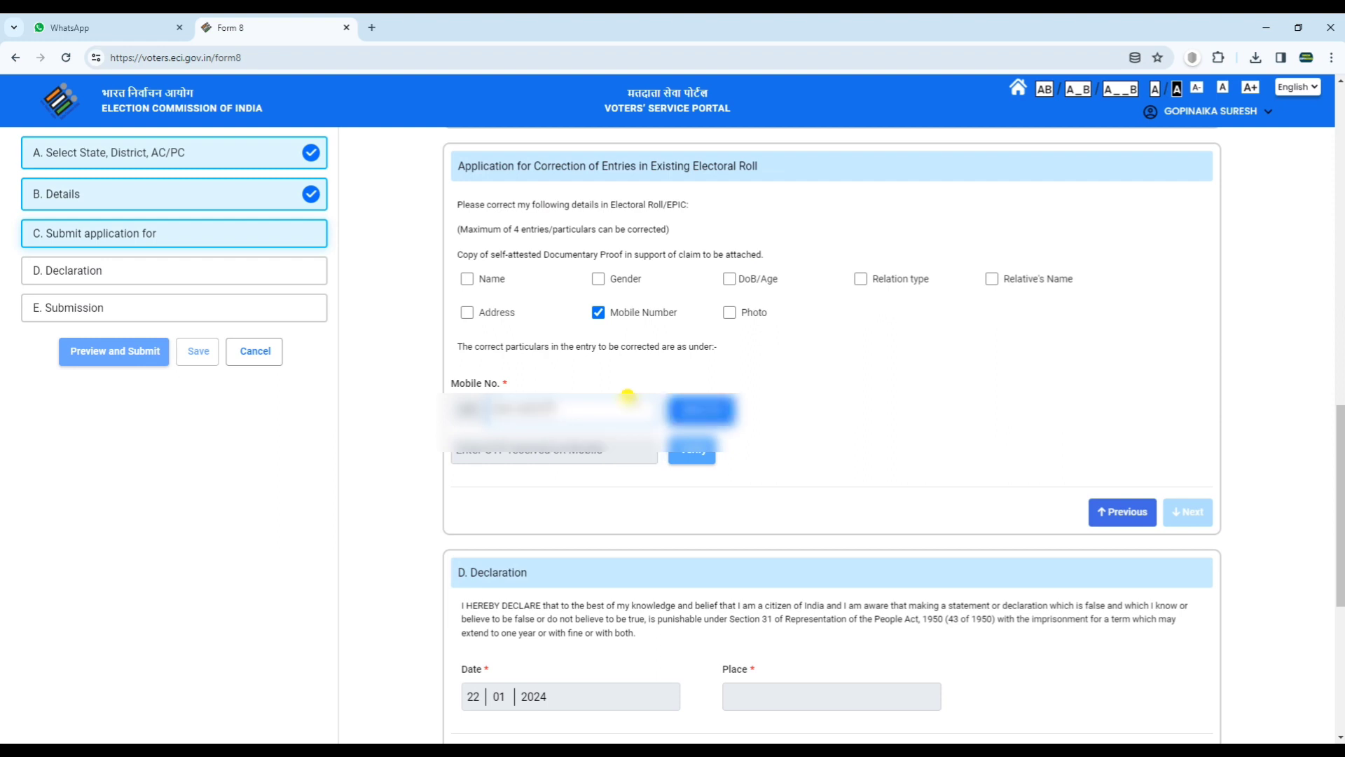
click(700, 410)
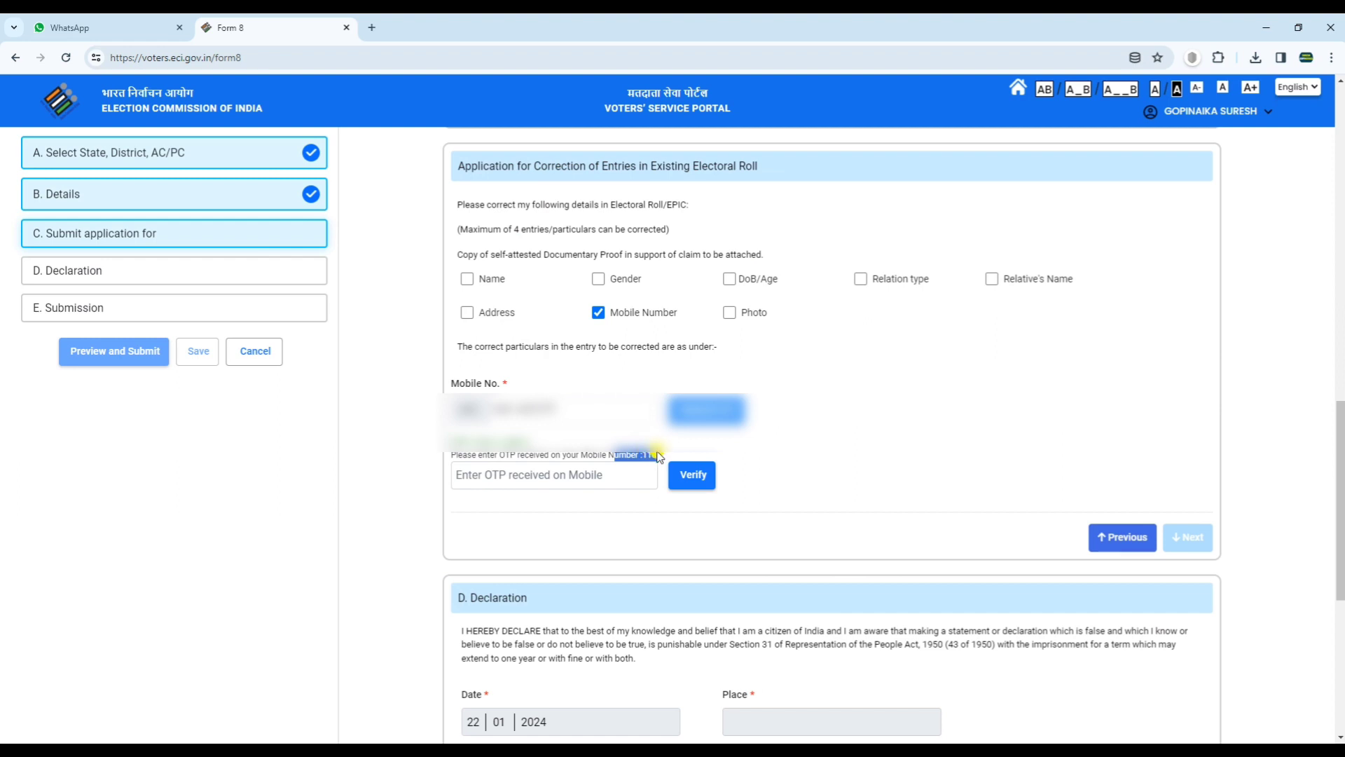
click(511, 475)
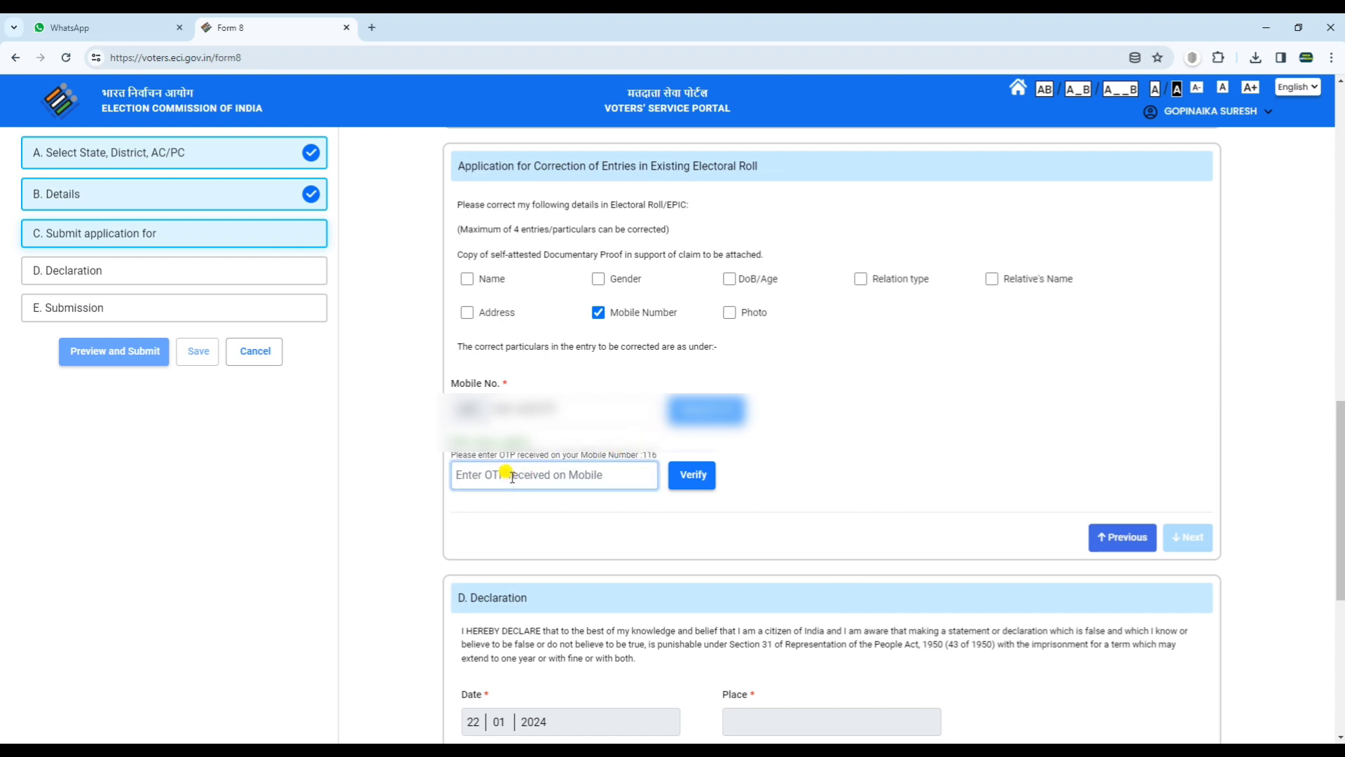
key(ctrl+v)
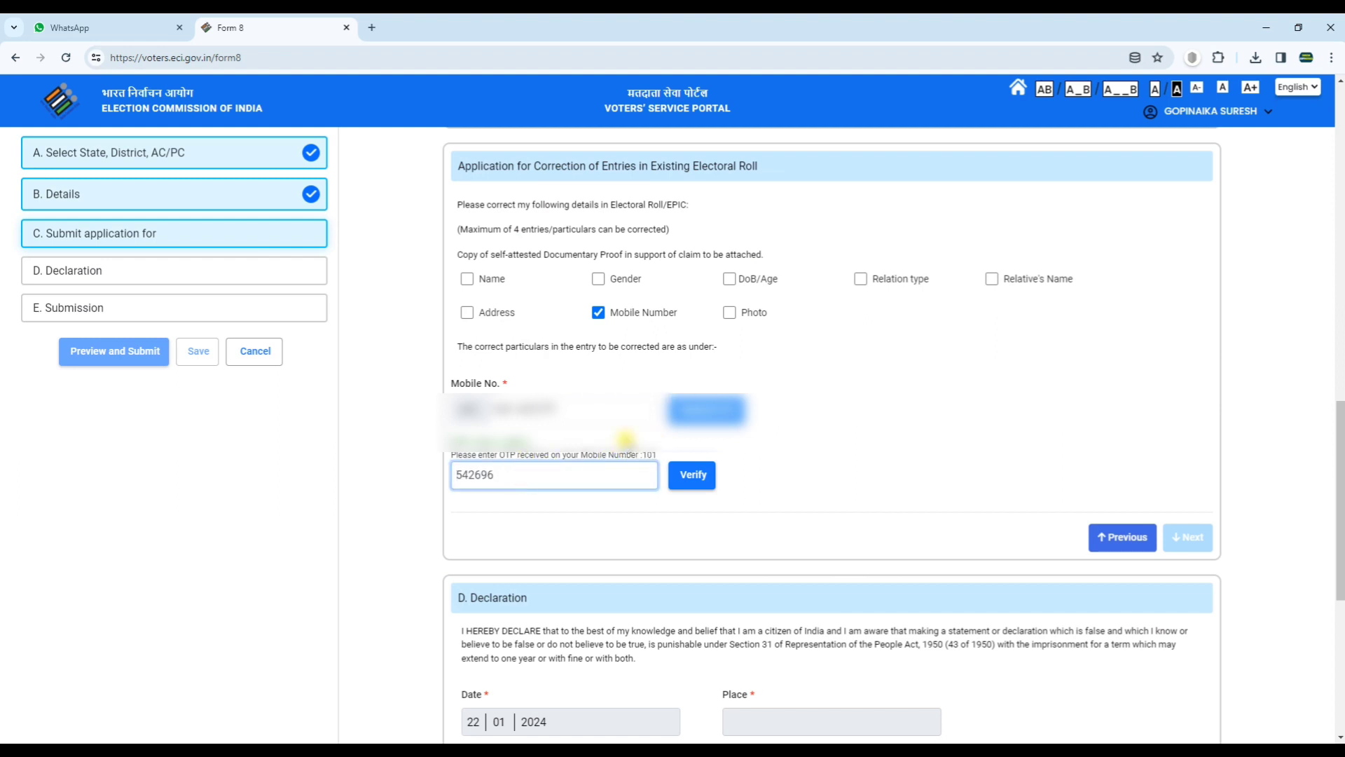
click(692, 475)
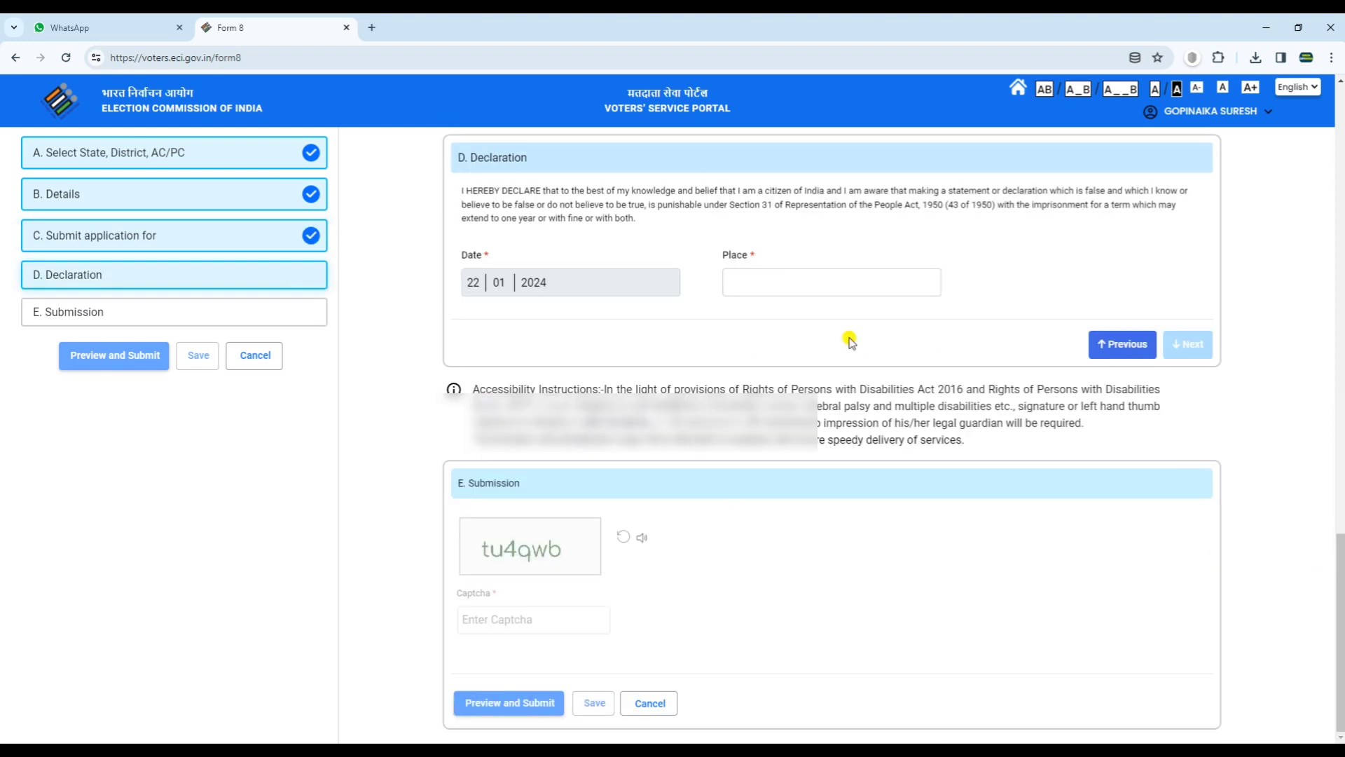
Enter HUKUMPETA as the declaration's place and continue to the Submission step.
click(793, 295)
text(HUKUMPETA)
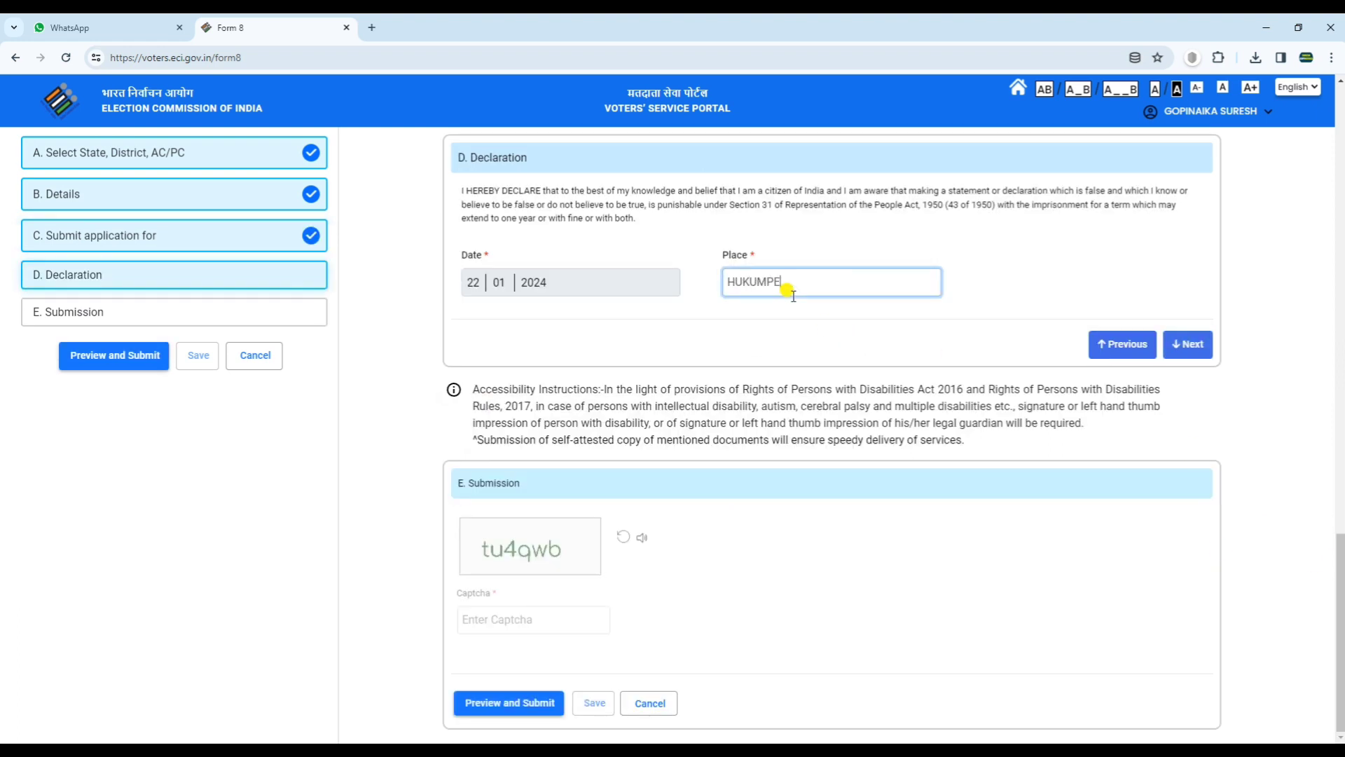
key(Tab)
click(1187, 344)
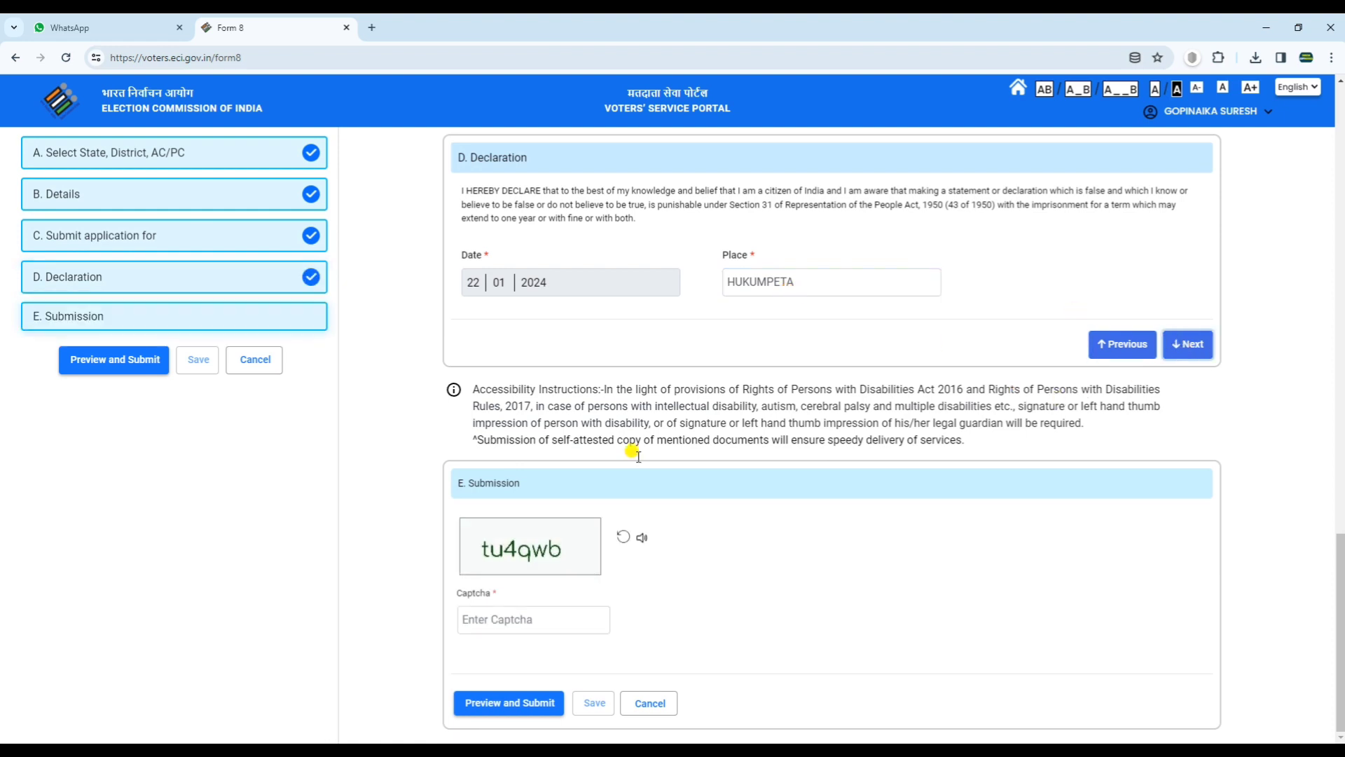
Enter the captcha, re-entering the refreshed one after a failed attempt.
click(515, 621)
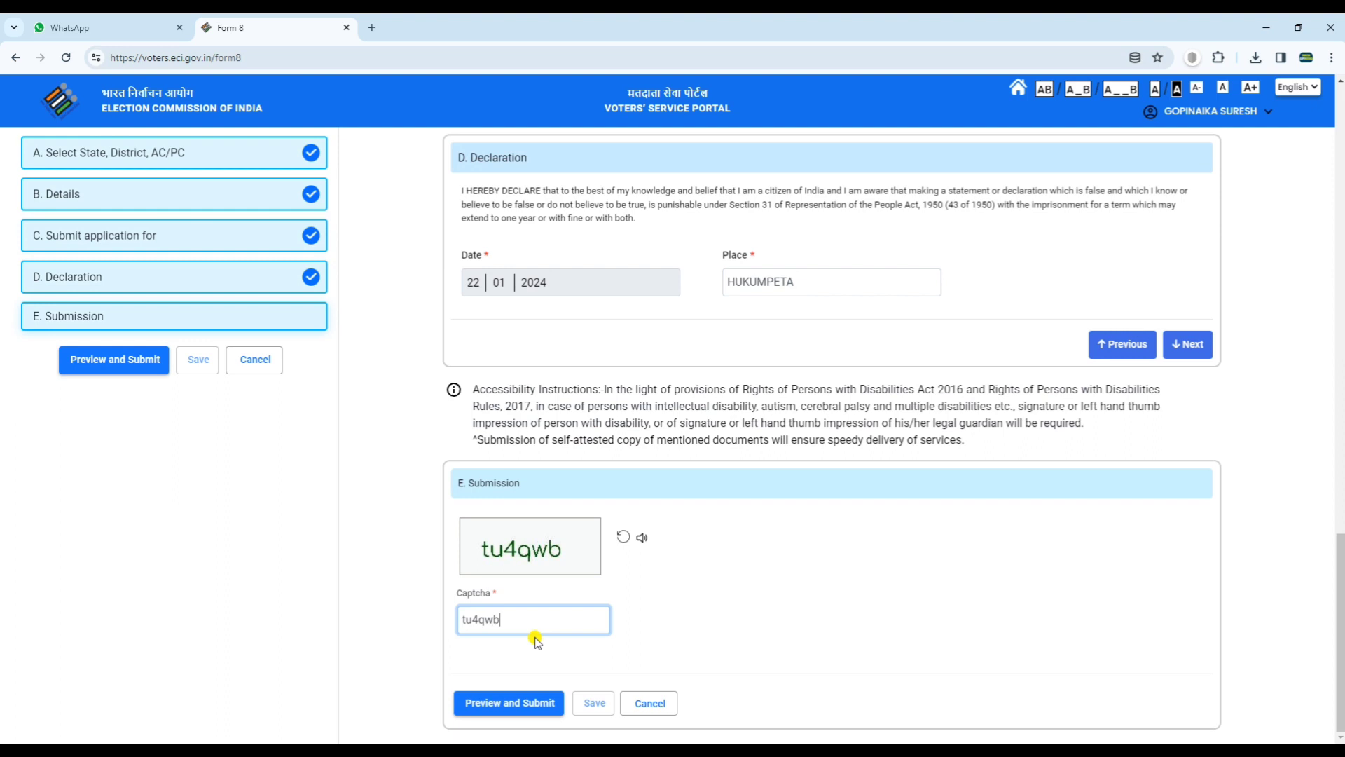
click(499, 704)
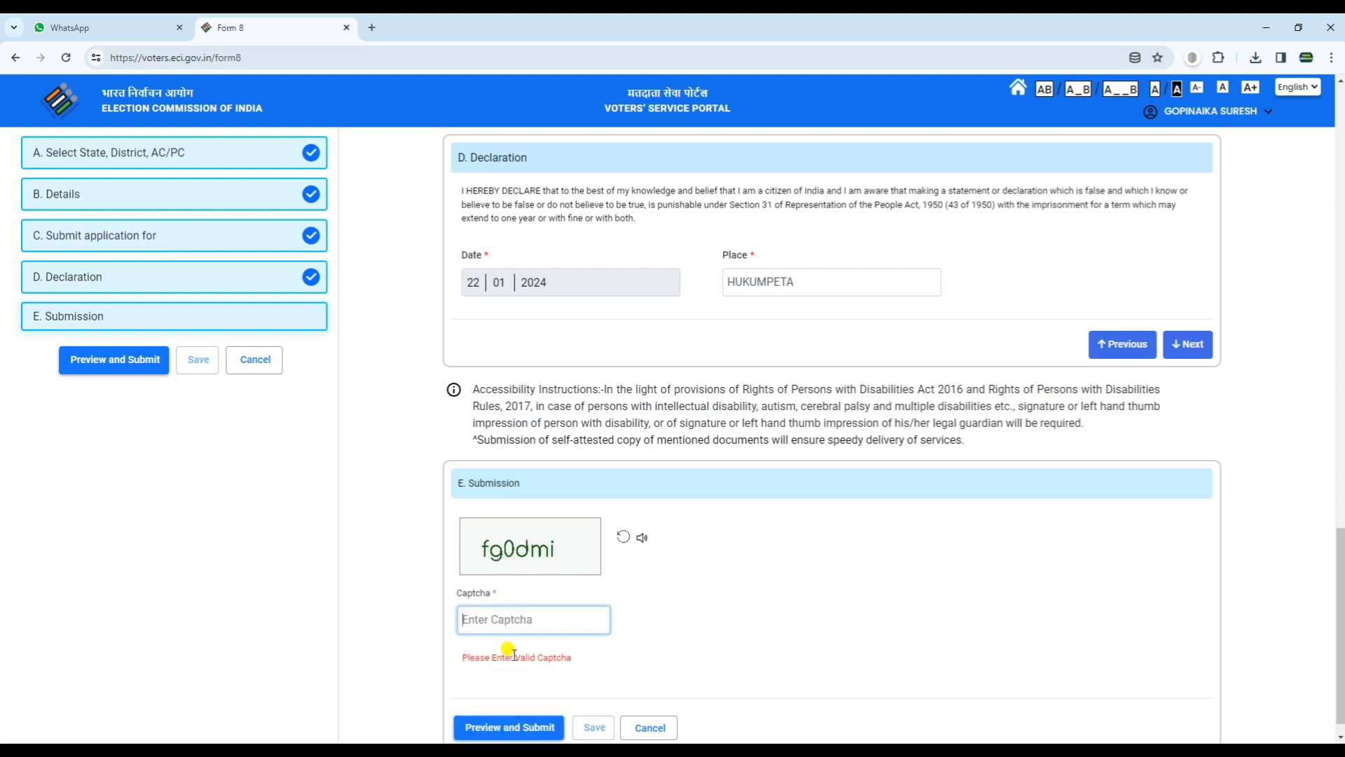
text(fg0dmi)
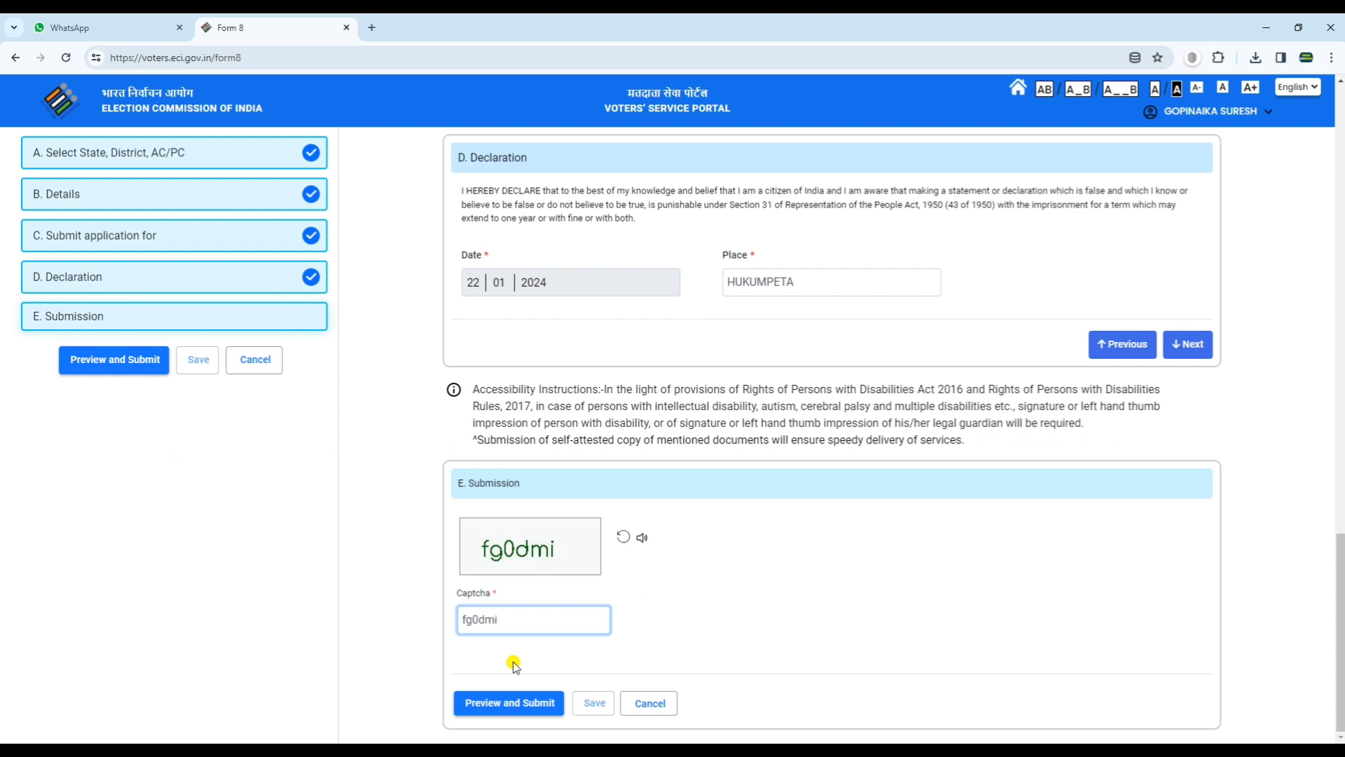
click(812, 611)
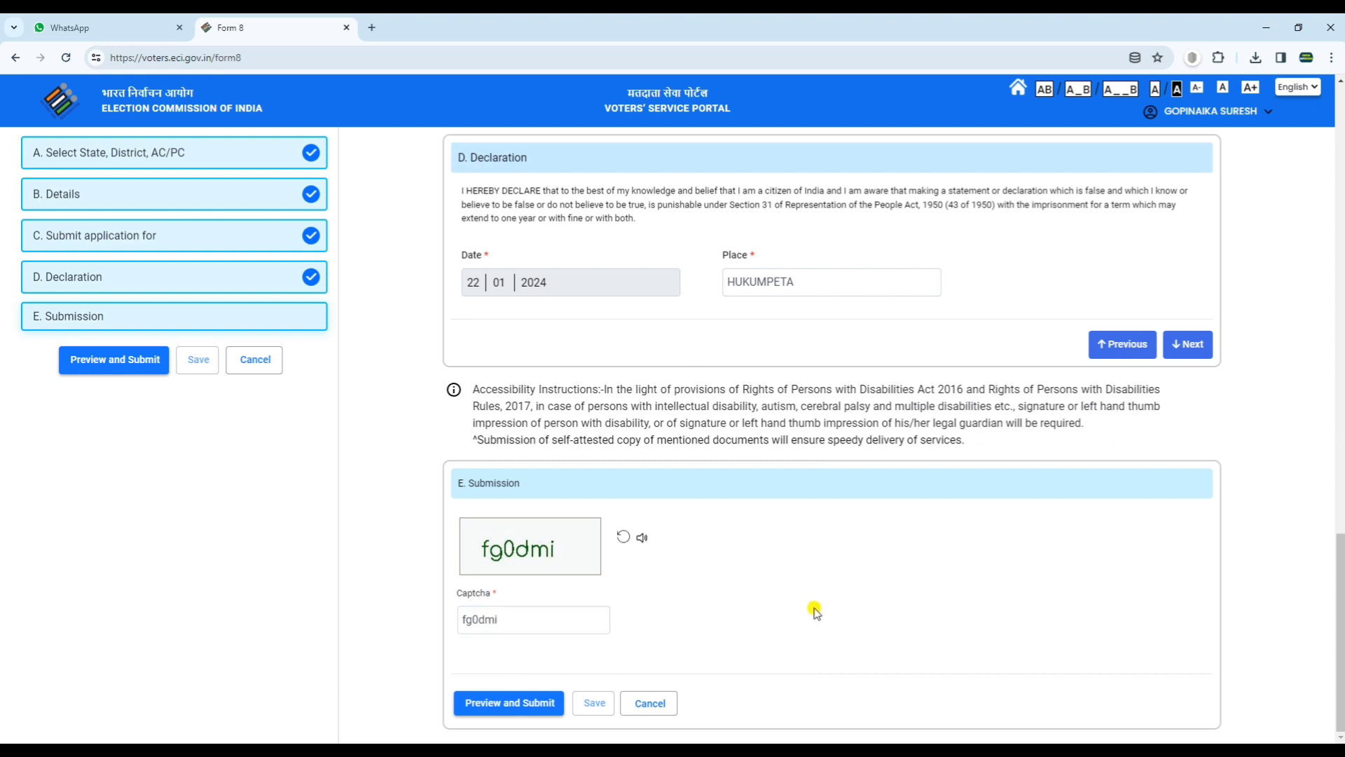
Preview the completed Form 8, submit it, and confirm the submission.
click(500, 703)
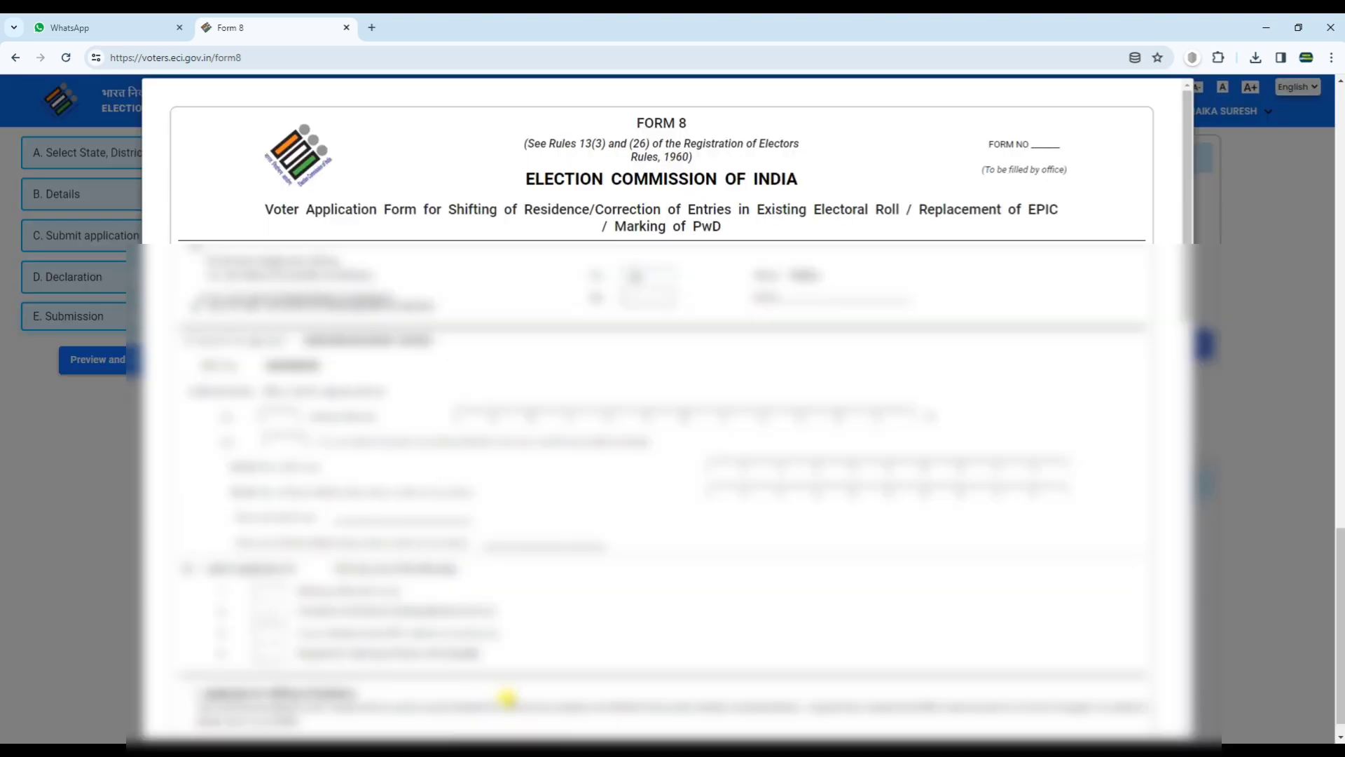
scroll(1133, 288, down, 20)
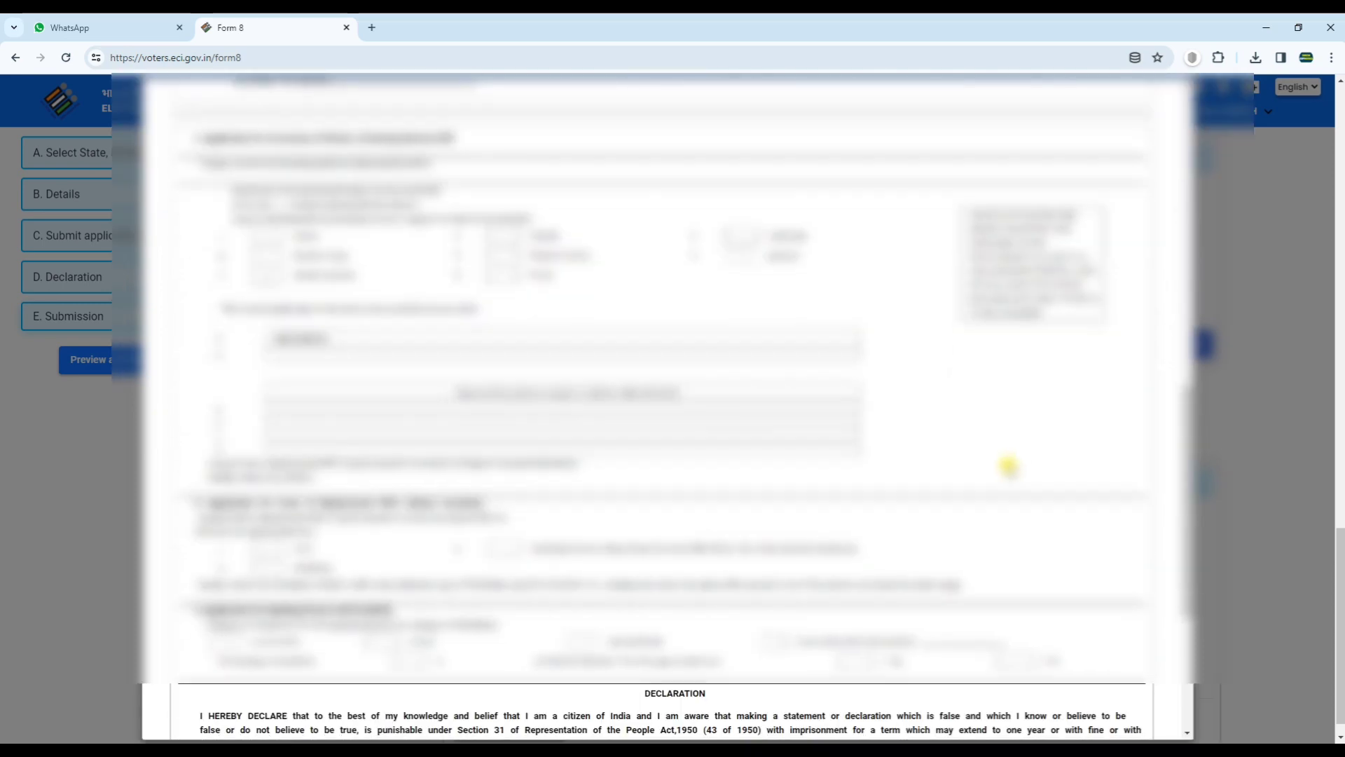
click(1119, 715)
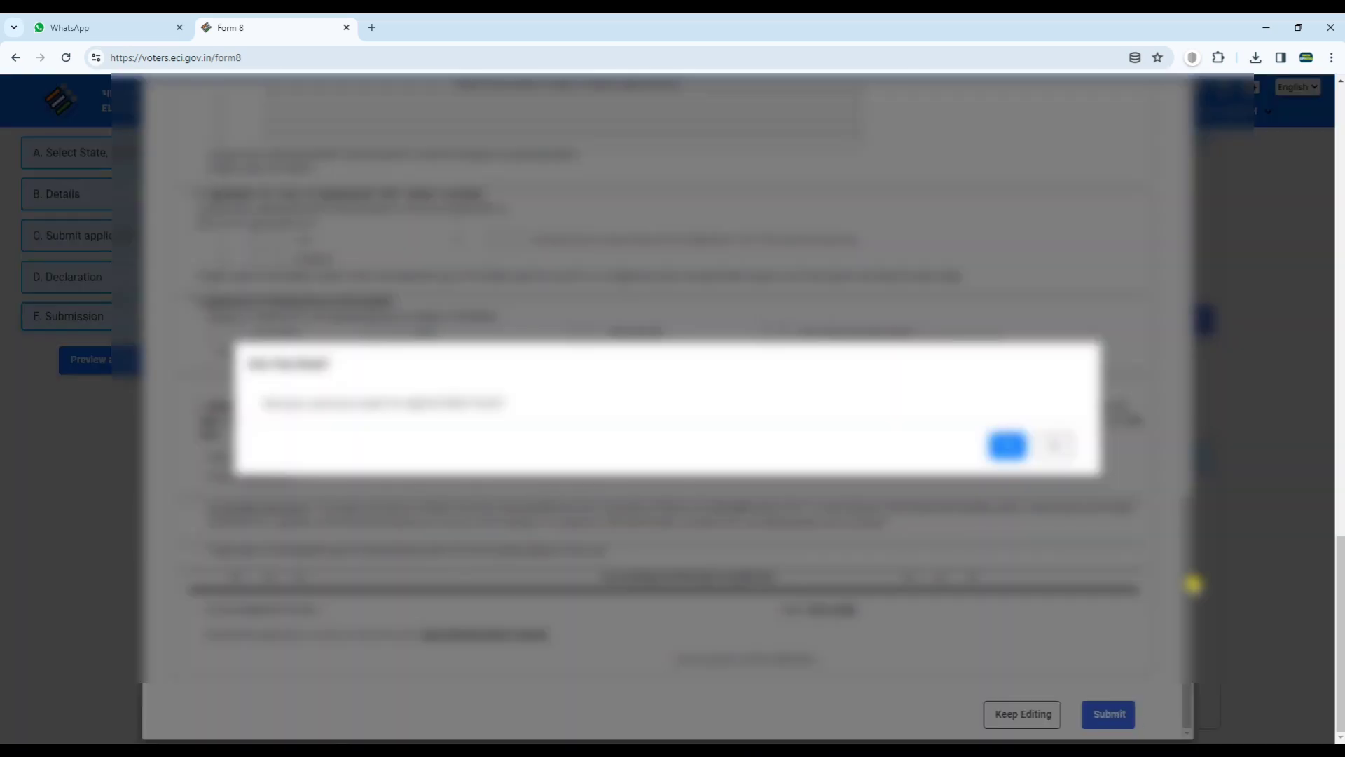
click(1007, 444)
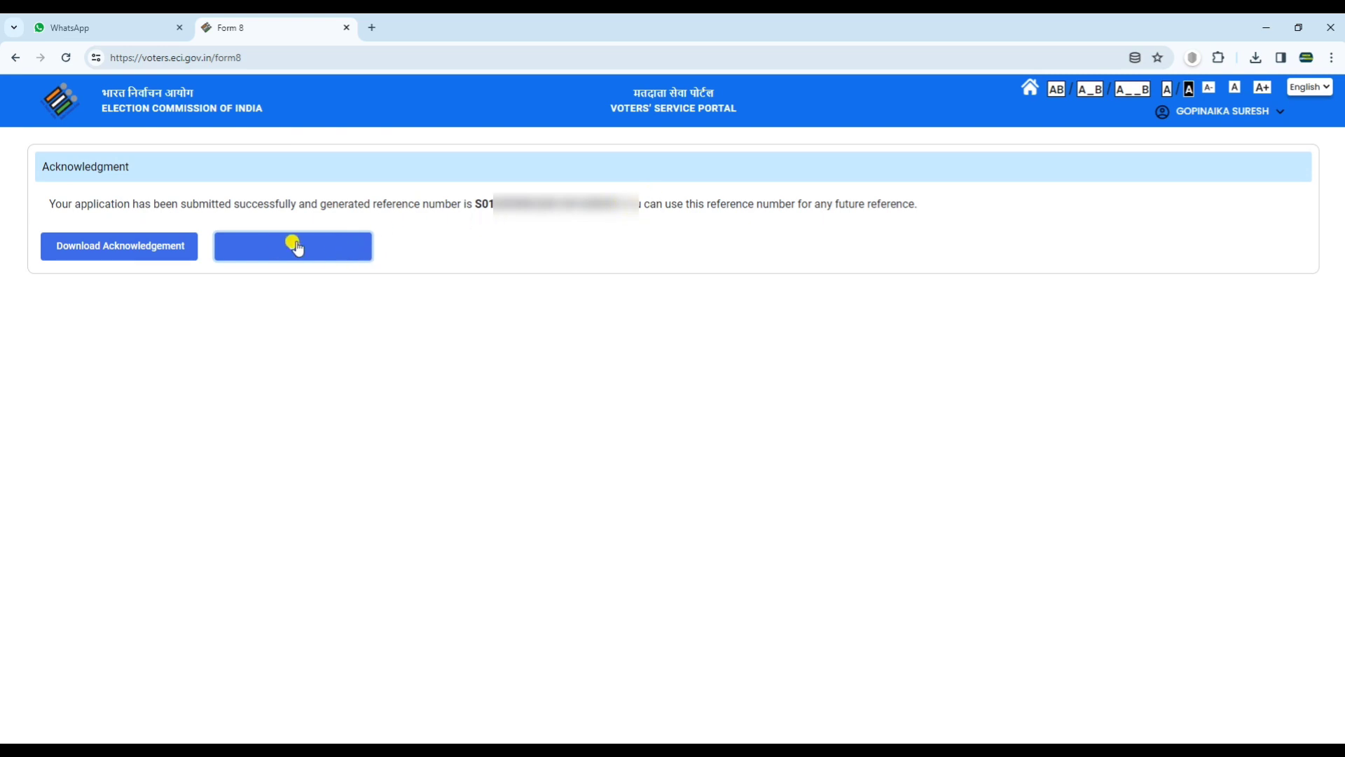
Copy the generated reference number and close the acknowledgment to return home.
drag(475, 204, 611, 202)
right_click(602, 203)
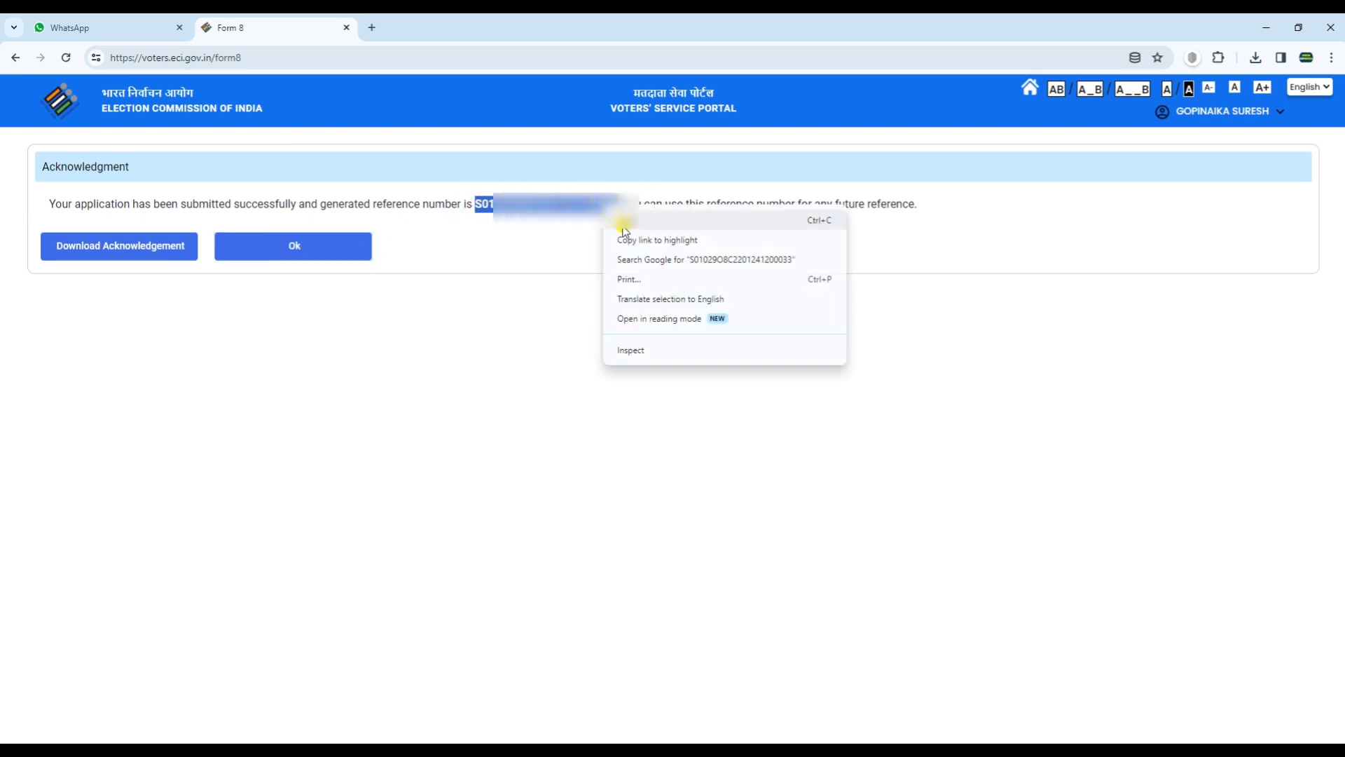
click(622, 219)
click(292, 249)
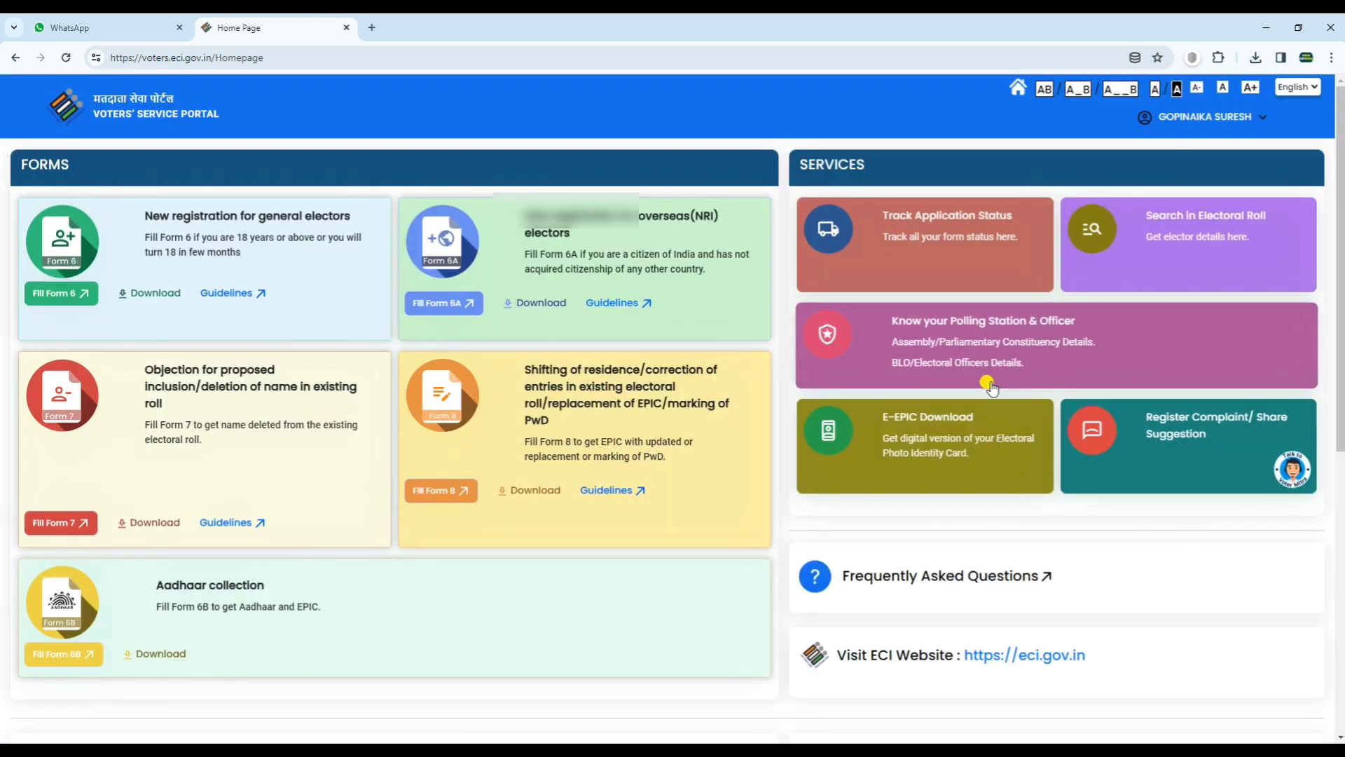
Track the application by reference number and state, viewing its status timeline.
click(909, 241)
click(355, 263)
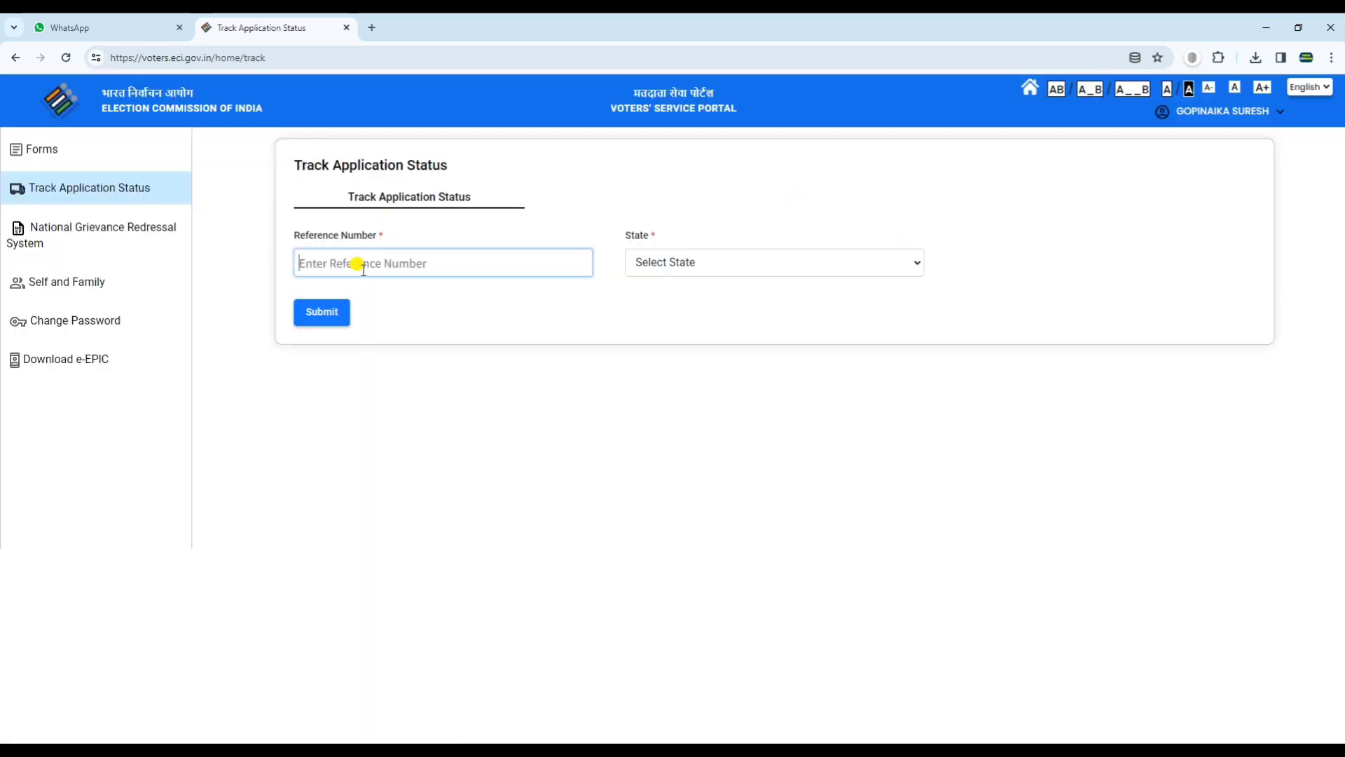
click(690, 262)
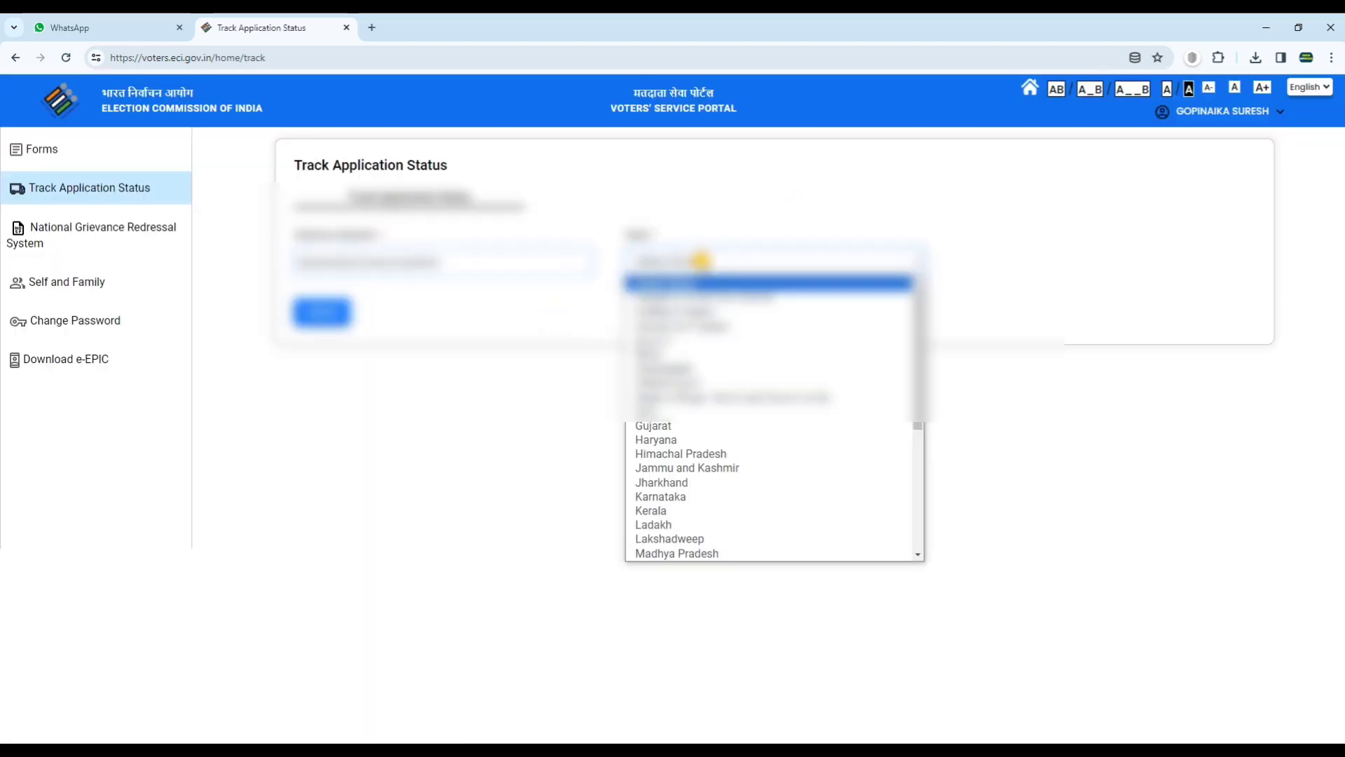
click(677, 315)
click(321, 311)
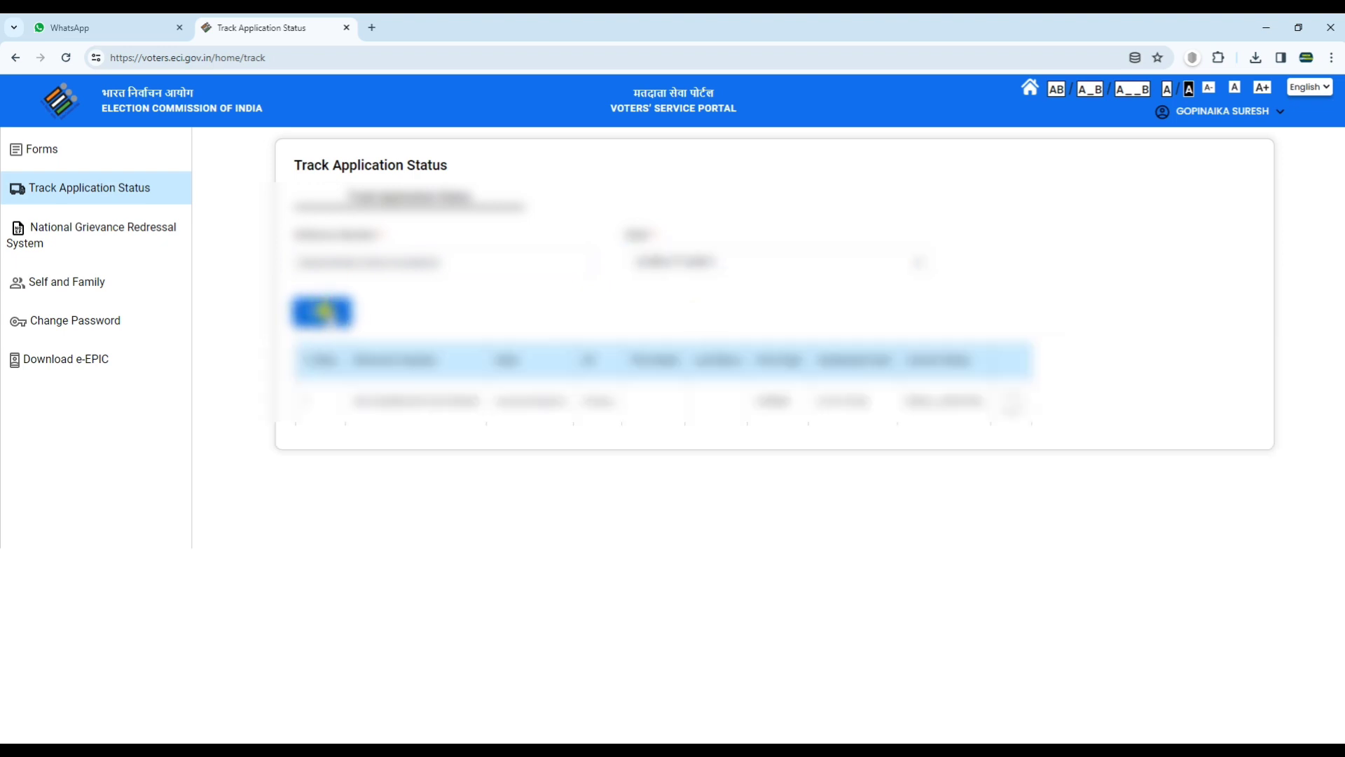
click(1015, 401)
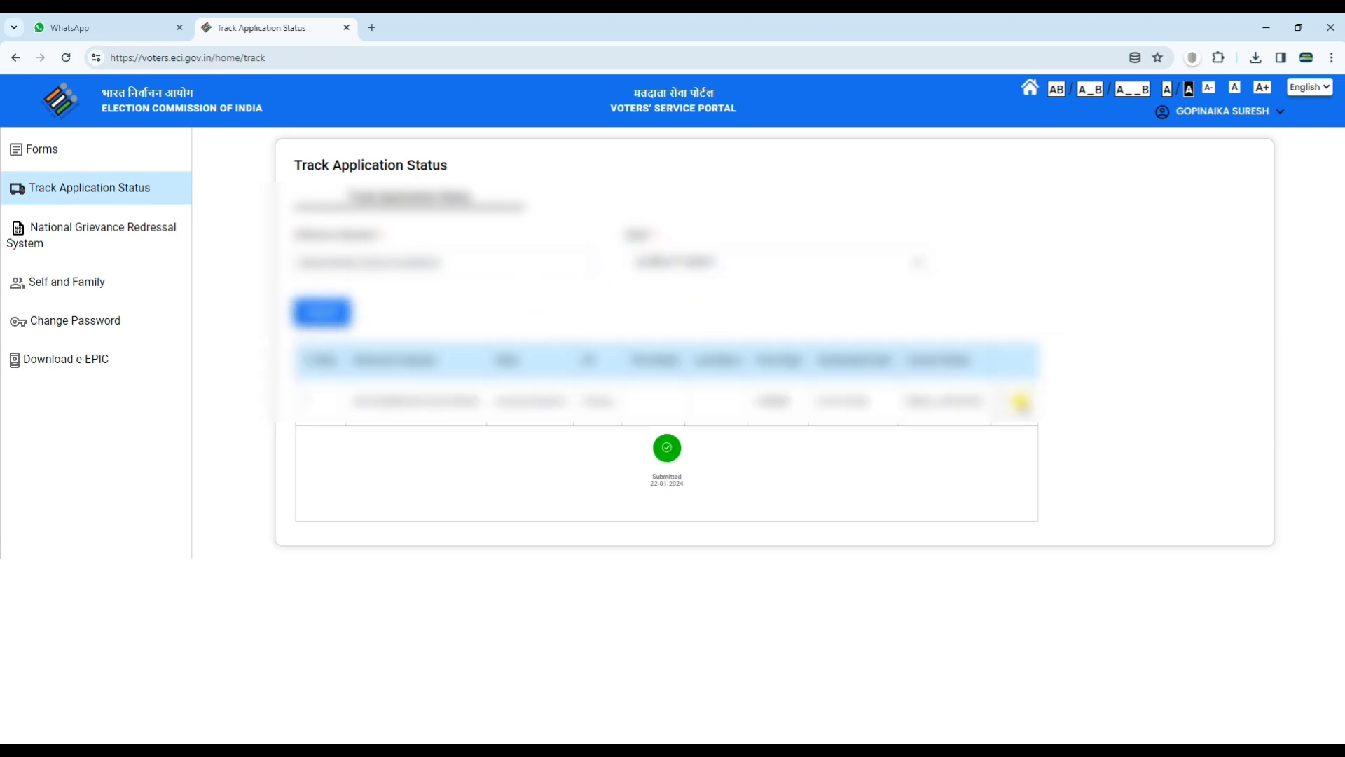
drag(663, 477, 704, 491)
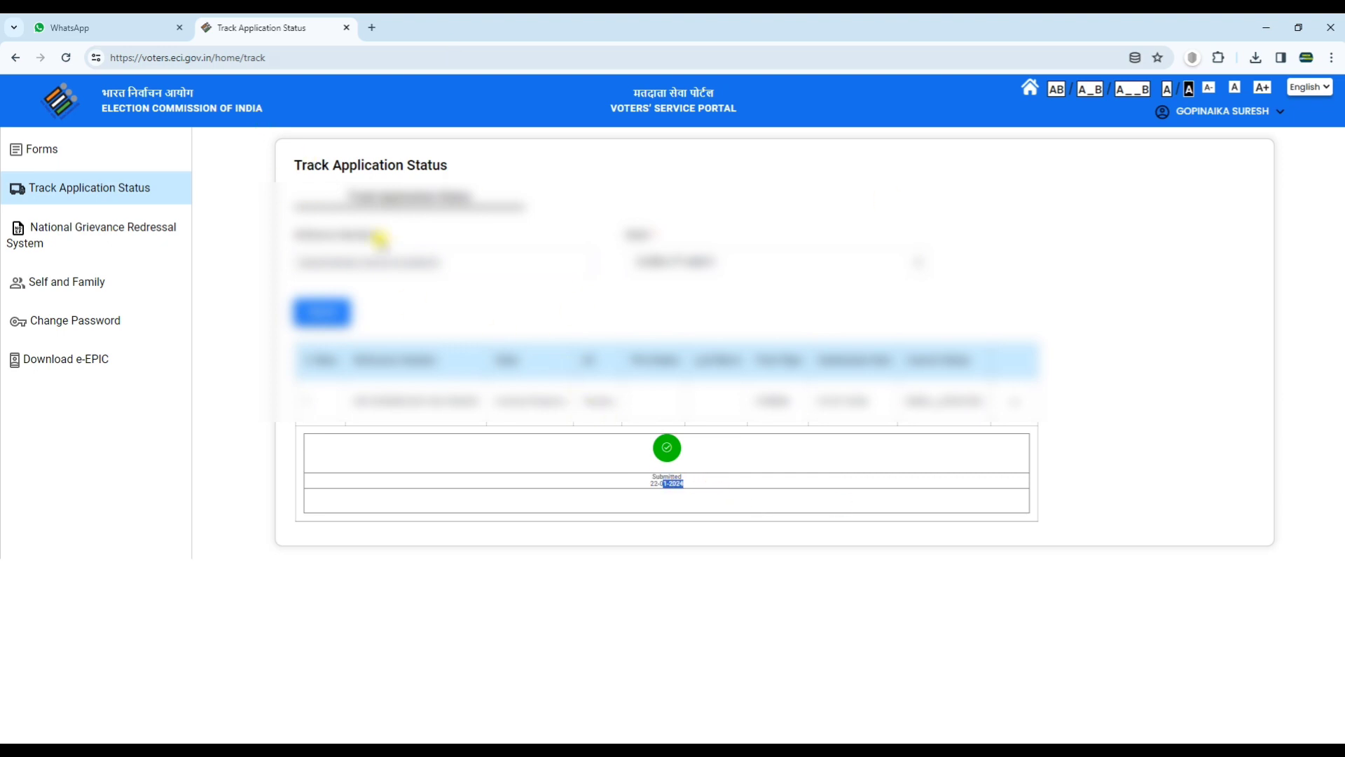
Reload the tracker, recheck the status showing Submitted on 22-01-2024, then return home.
click(64, 59)
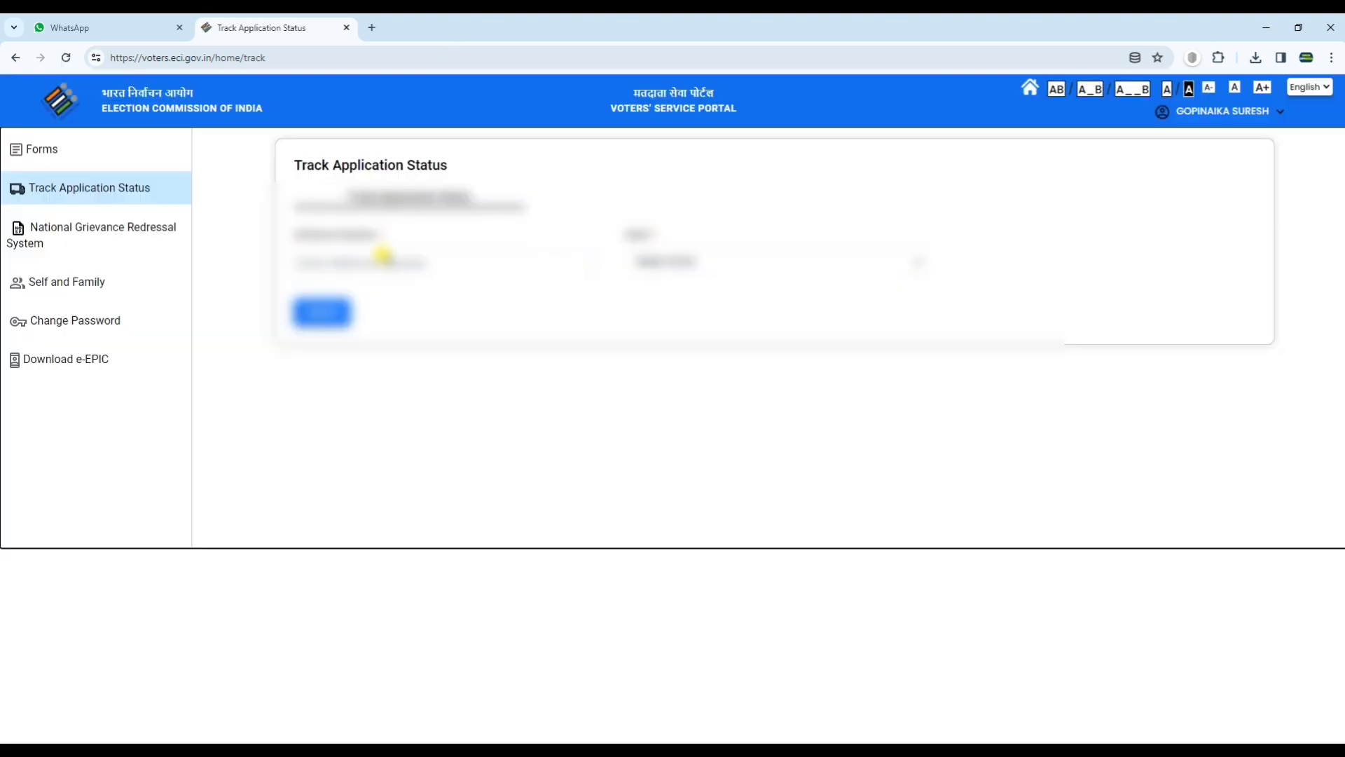
click(381, 258)
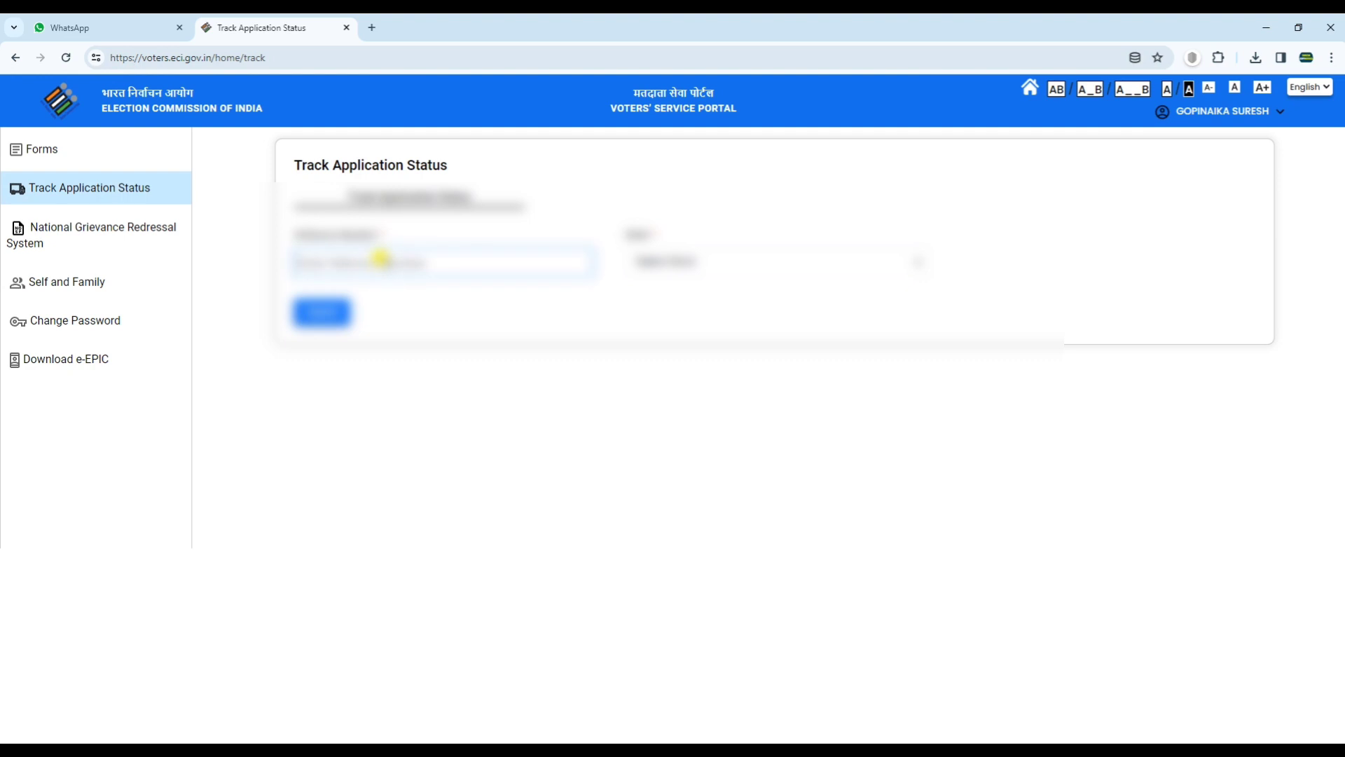
click(673, 265)
click(691, 309)
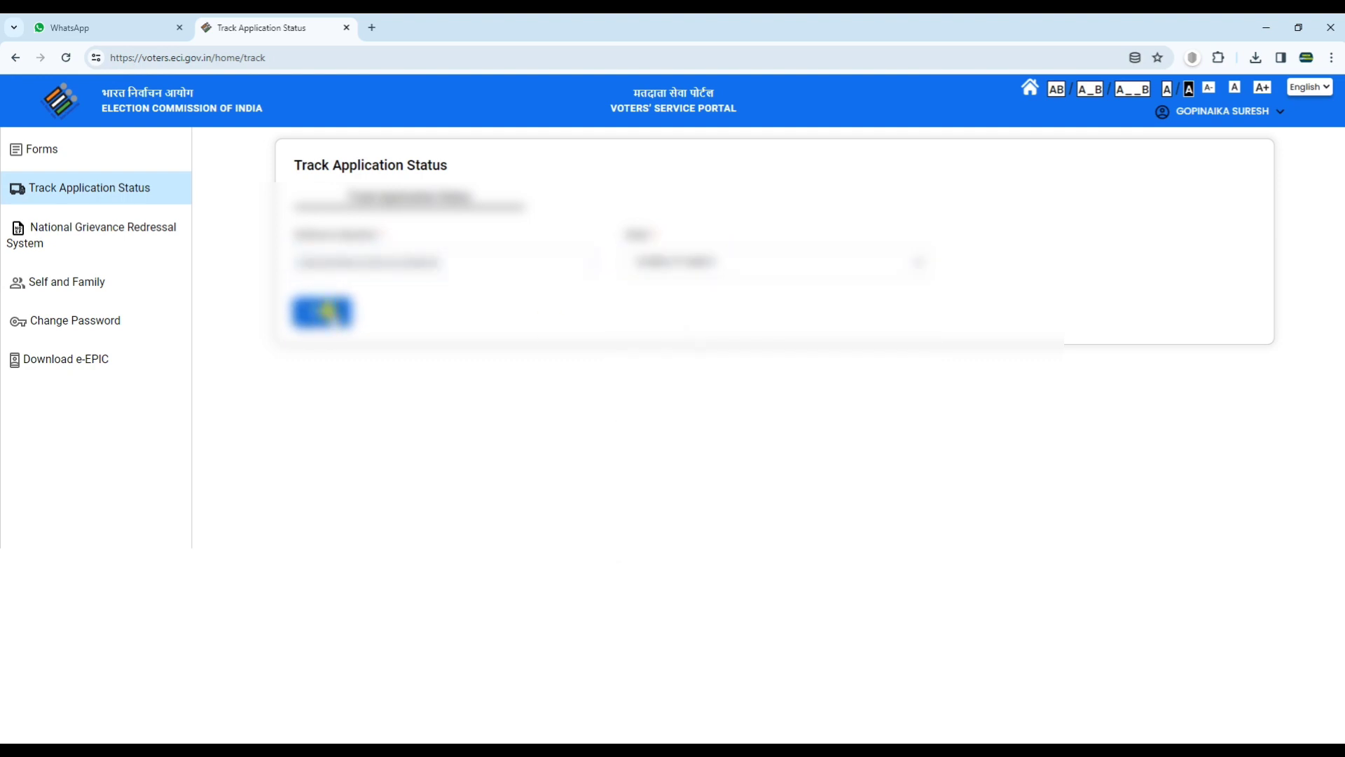
click(322, 311)
click(1016, 401)
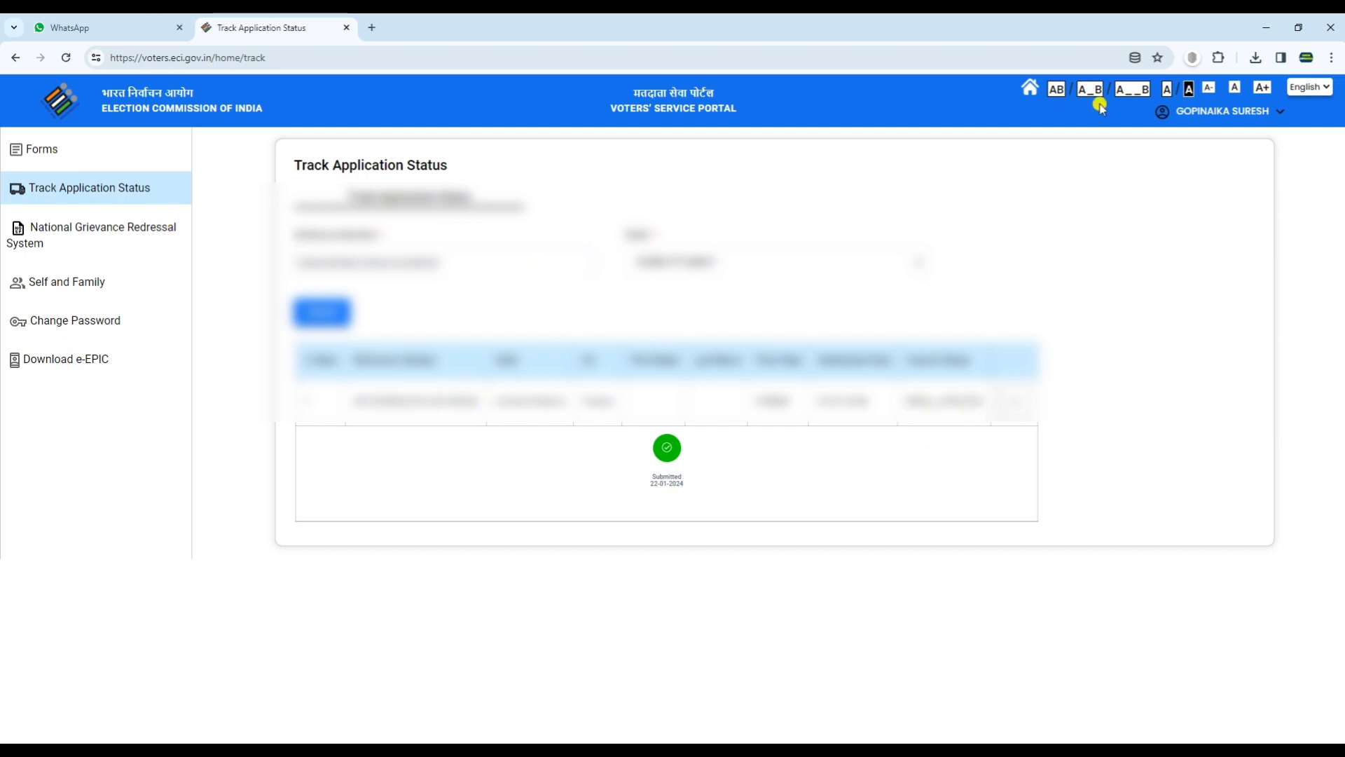
click(1027, 89)
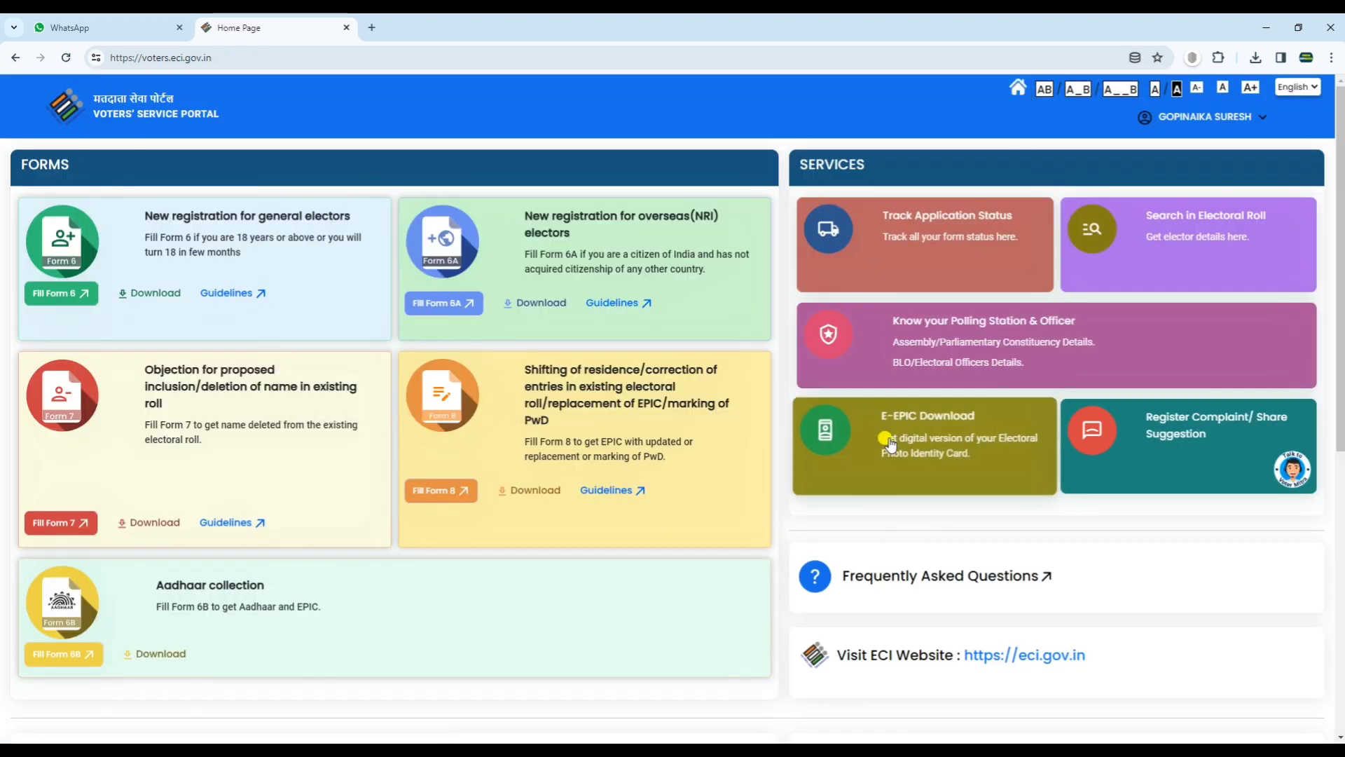
On the e-EPIC download page, search the elector's record using the saved EPIC number and state Andhra Pradesh.
click(890, 443)
click(656, 214)
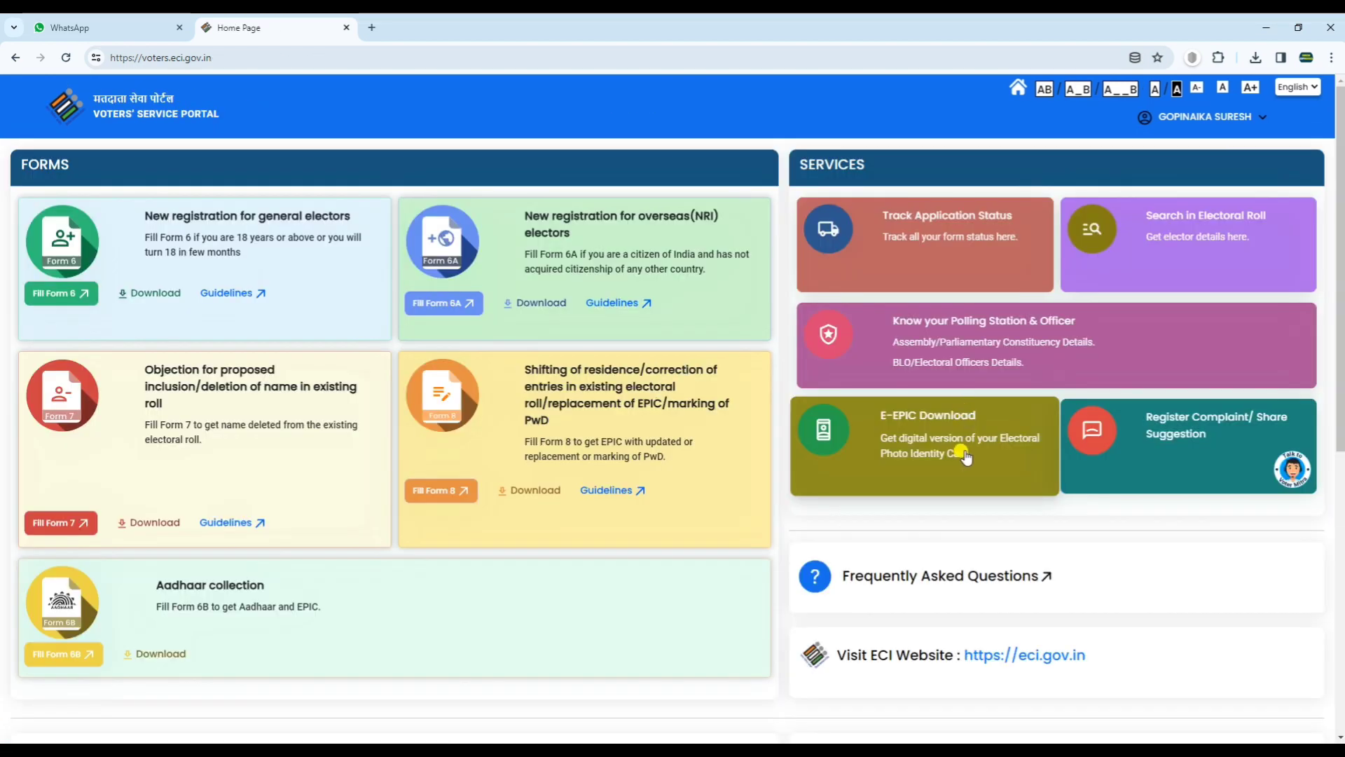
click(922, 432)
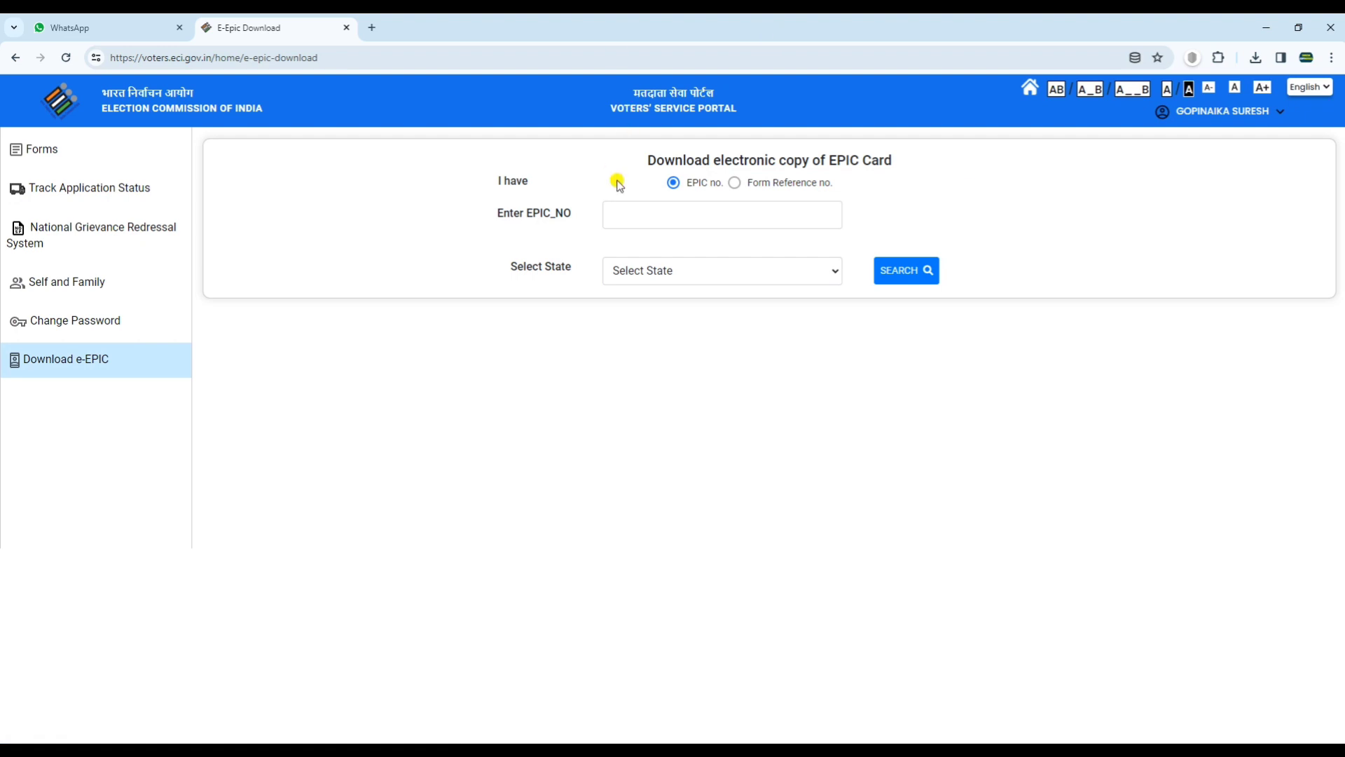
click(633, 212)
click(708, 251)
click(651, 271)
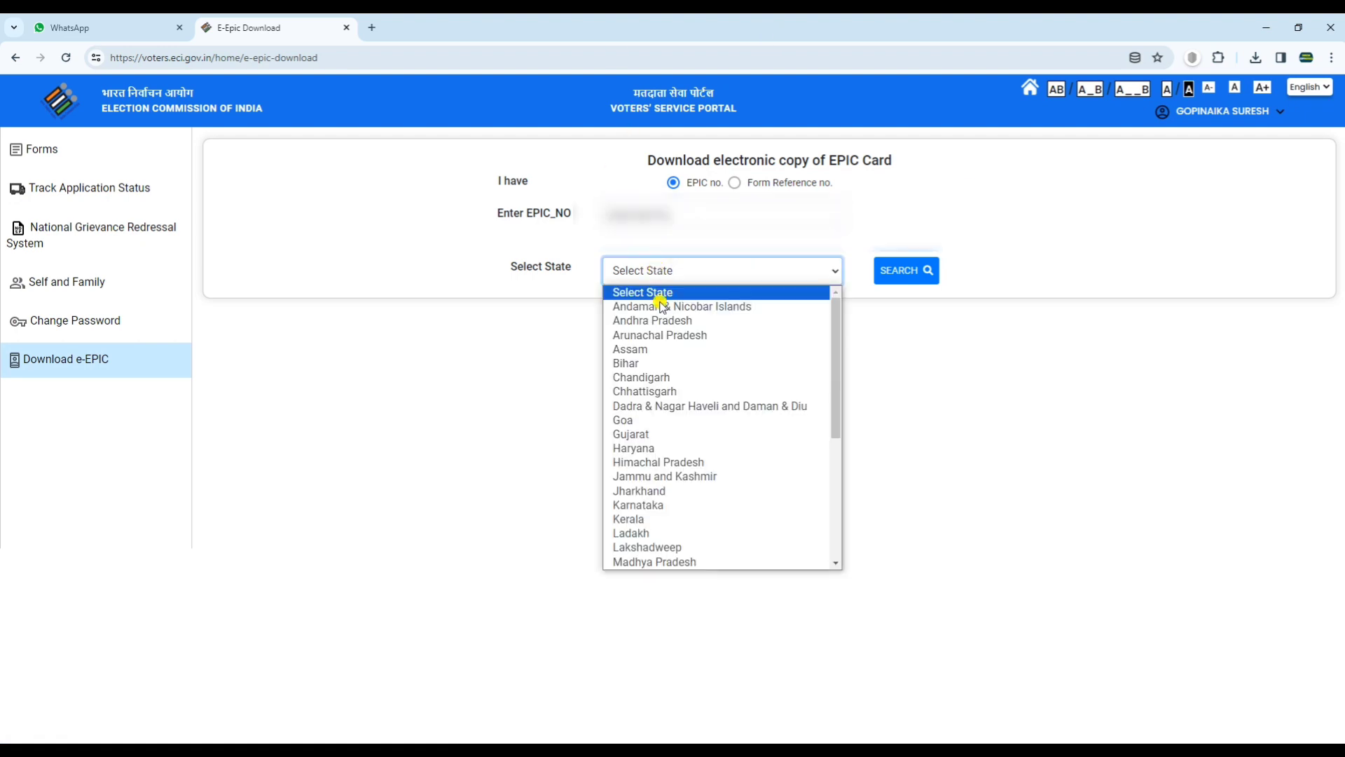
click(652, 318)
click(910, 271)
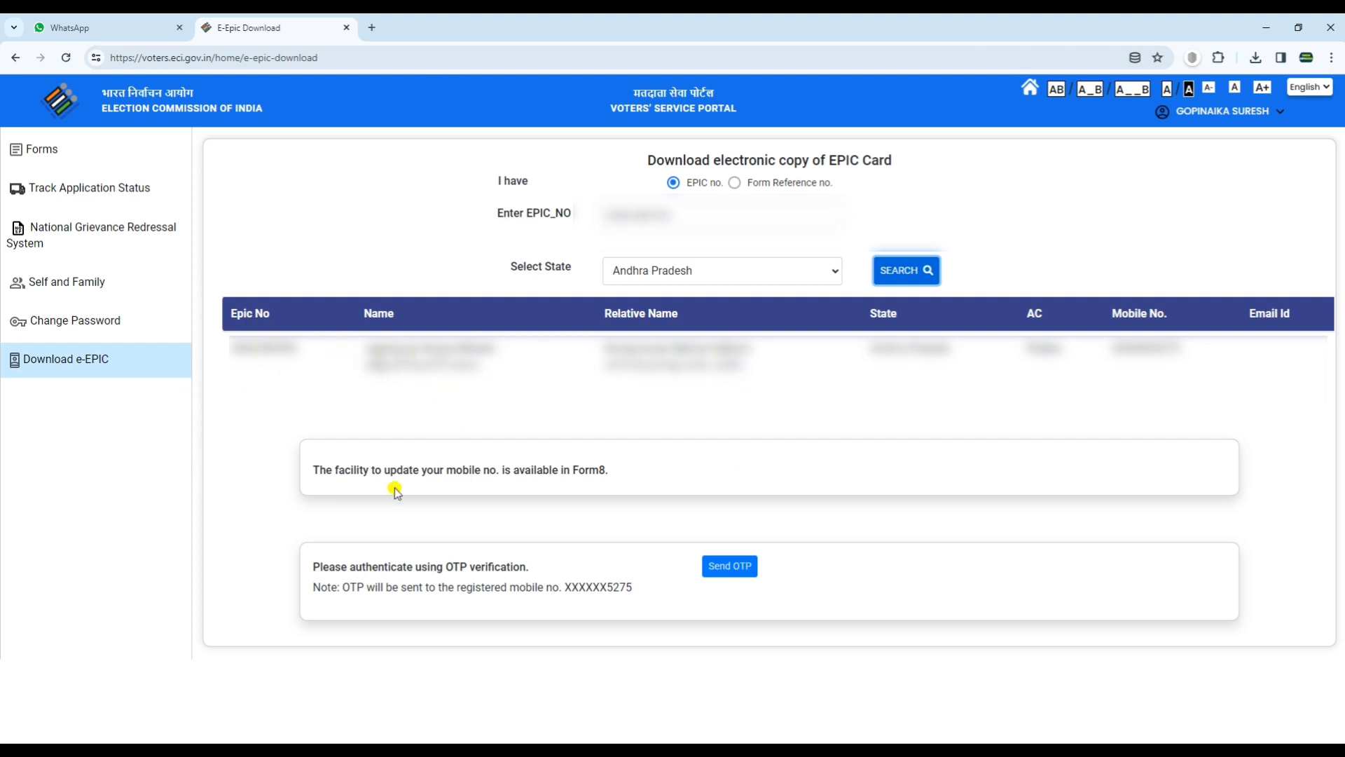
Verify the registered mobile number with the received OTP and download the e-EPIC PDF.
drag(316, 459, 609, 469)
click(618, 474)
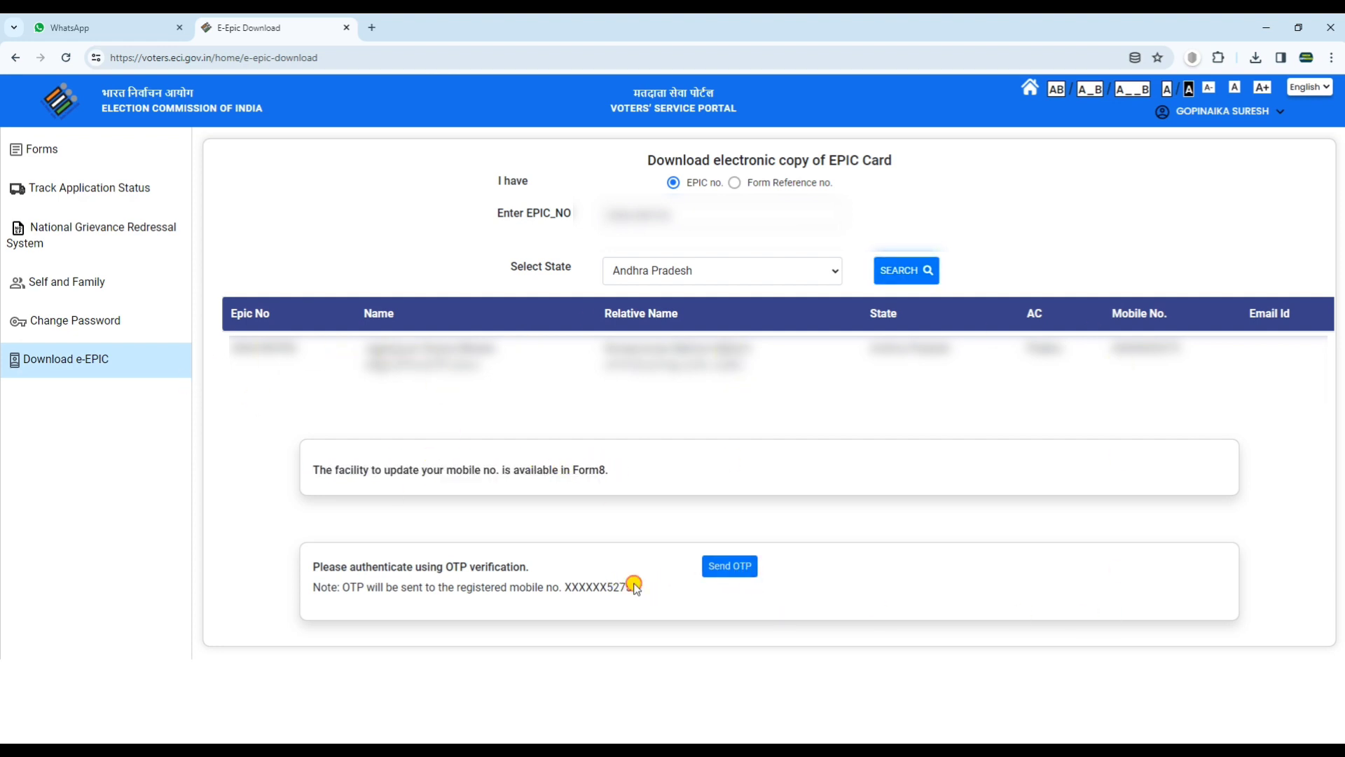
drag(634, 587, 550, 582)
click(678, 585)
click(732, 565)
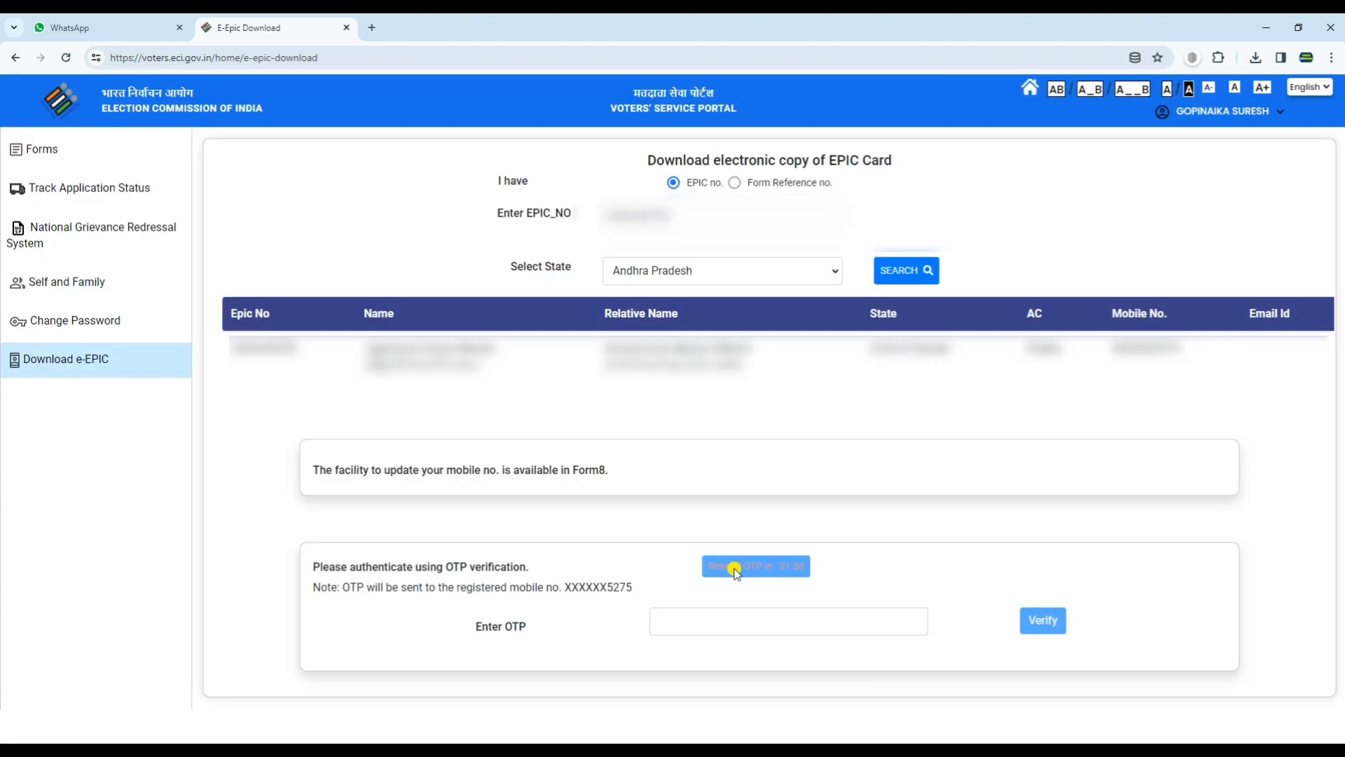
click(686, 617)
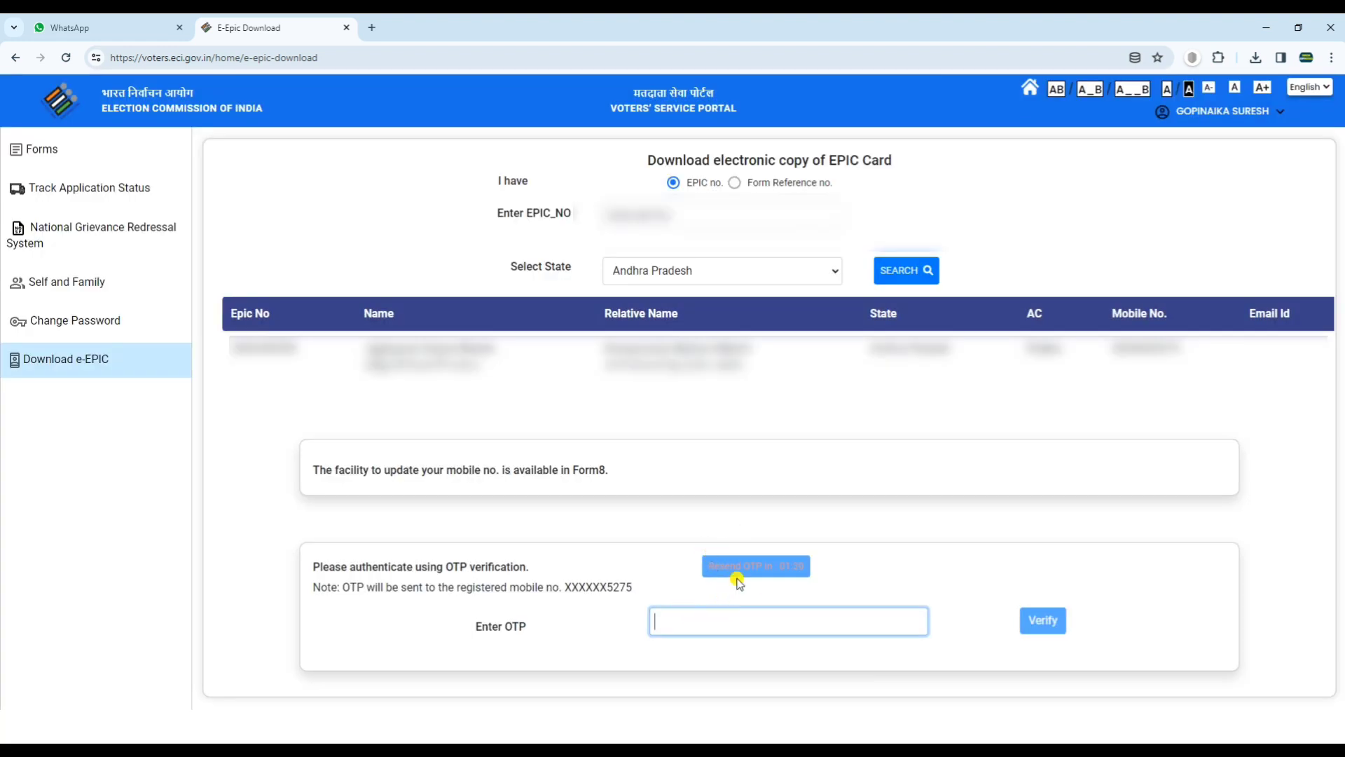
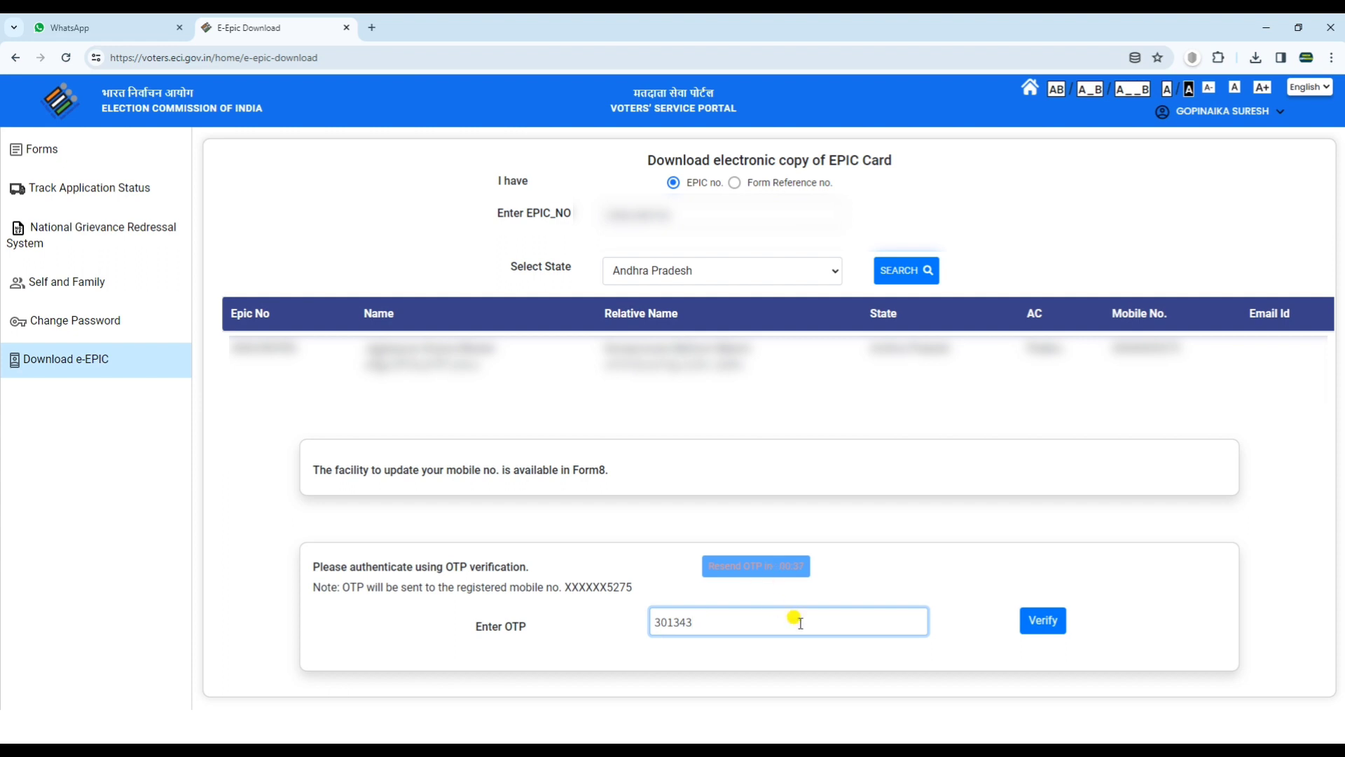
click(1044, 621)
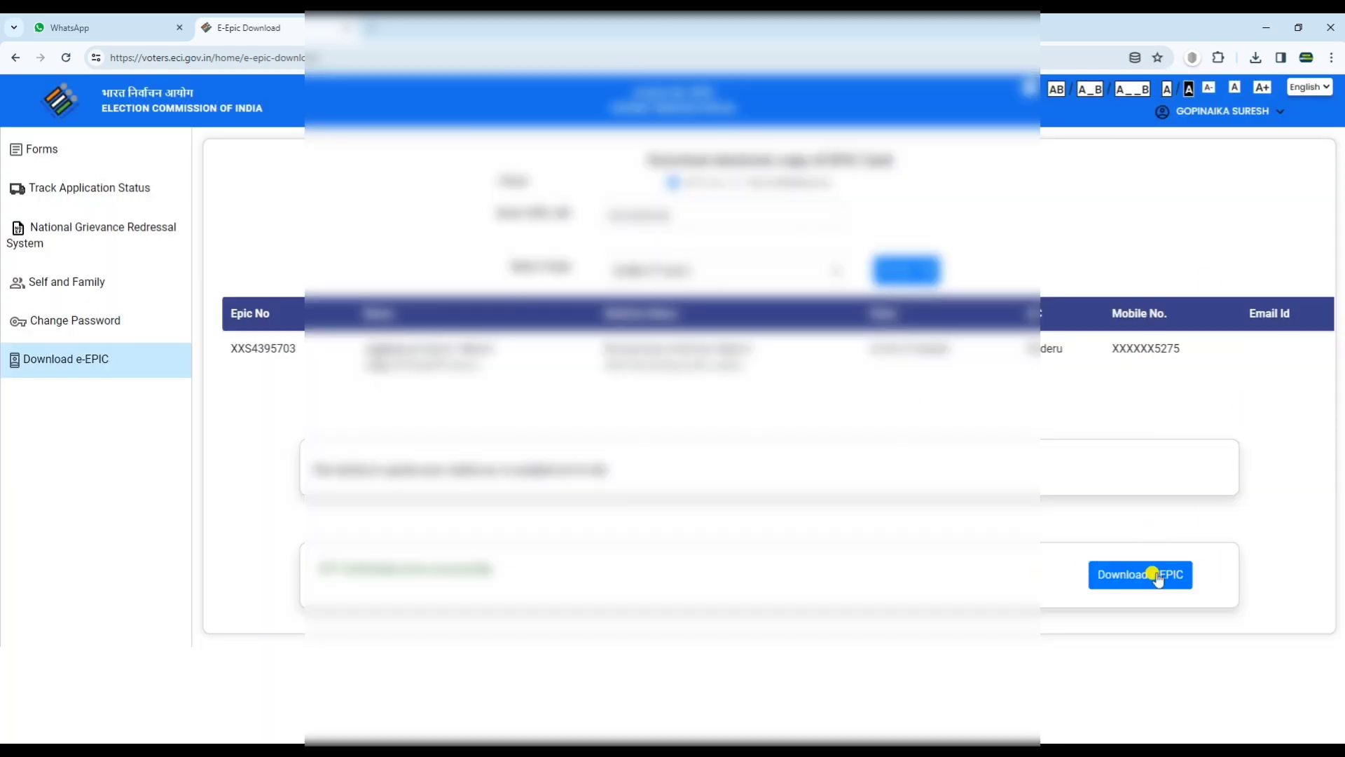
click(1144, 577)
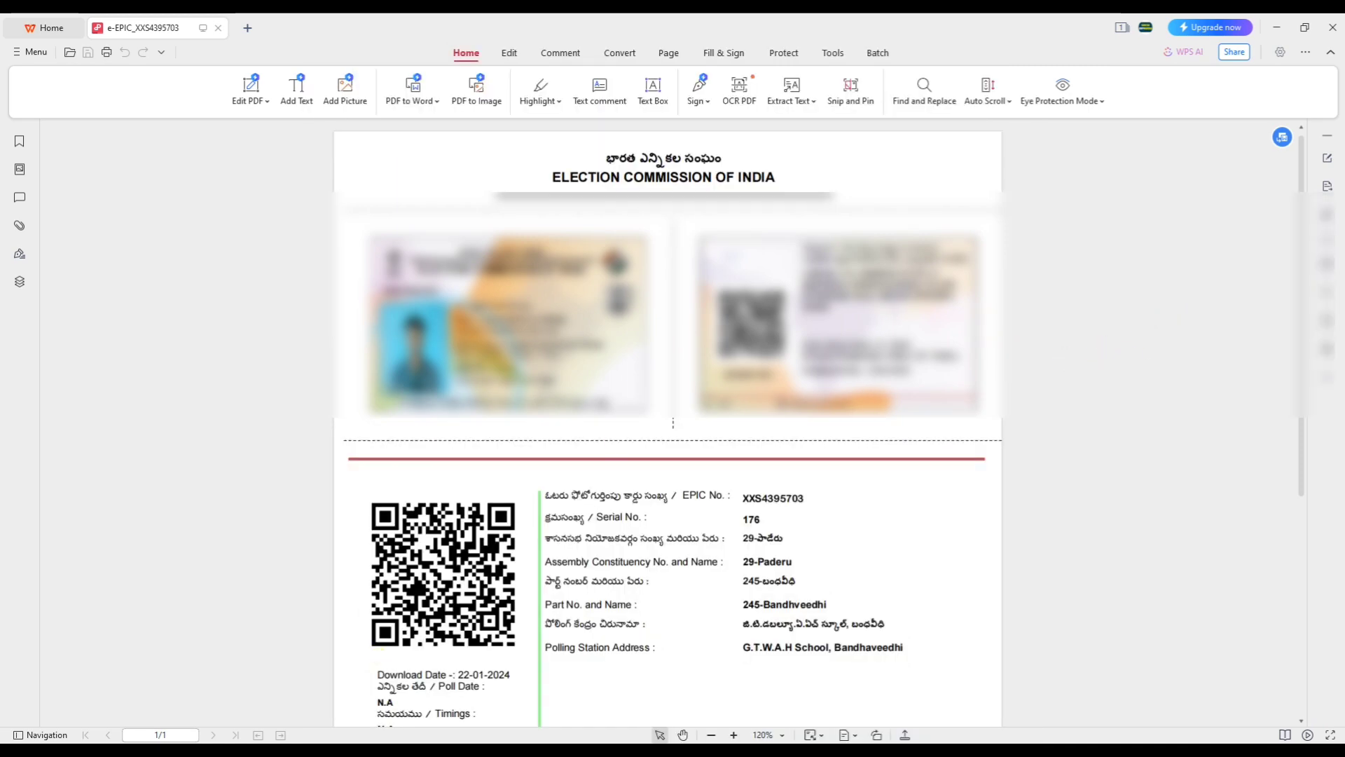
Leave the e-EPIC PDF in WPS and return to Chrome's E-Epic Download window.
mouse_move(322, 749)
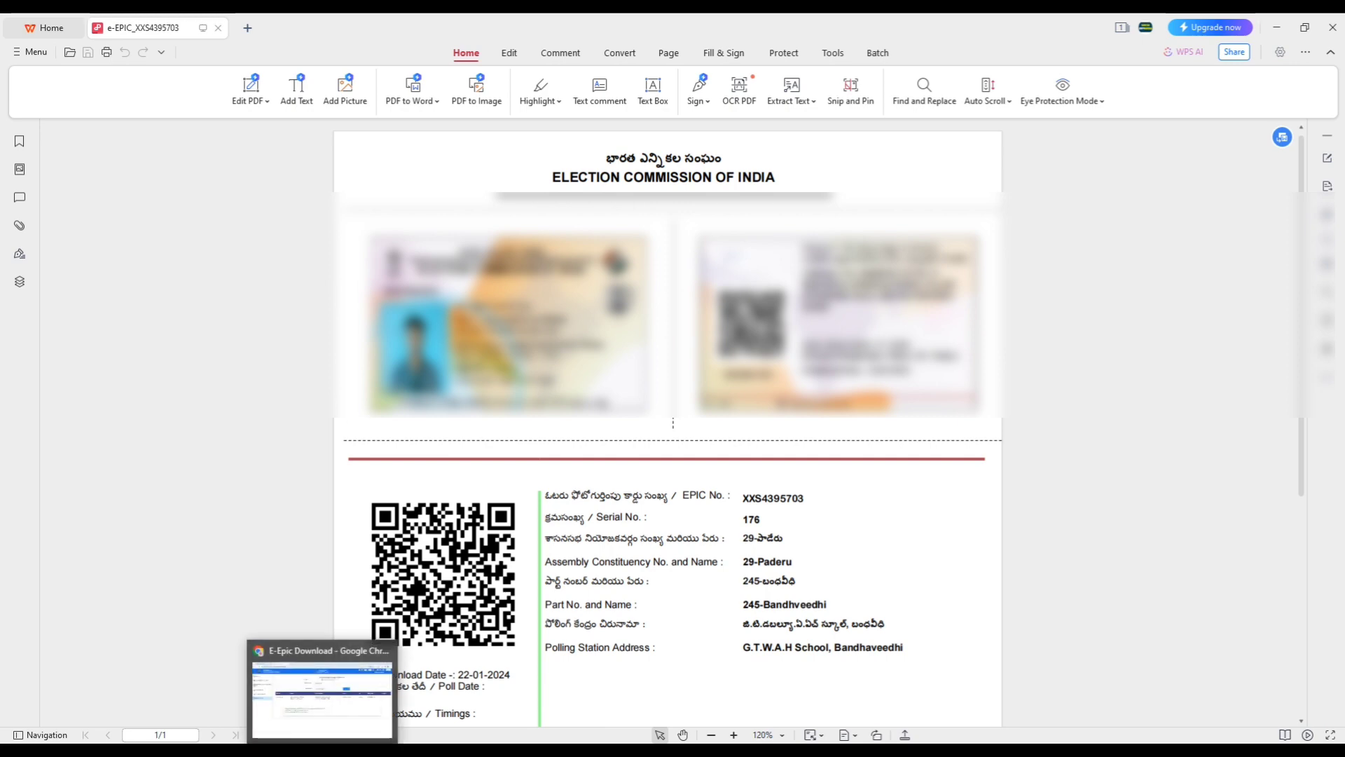
click(325, 715)
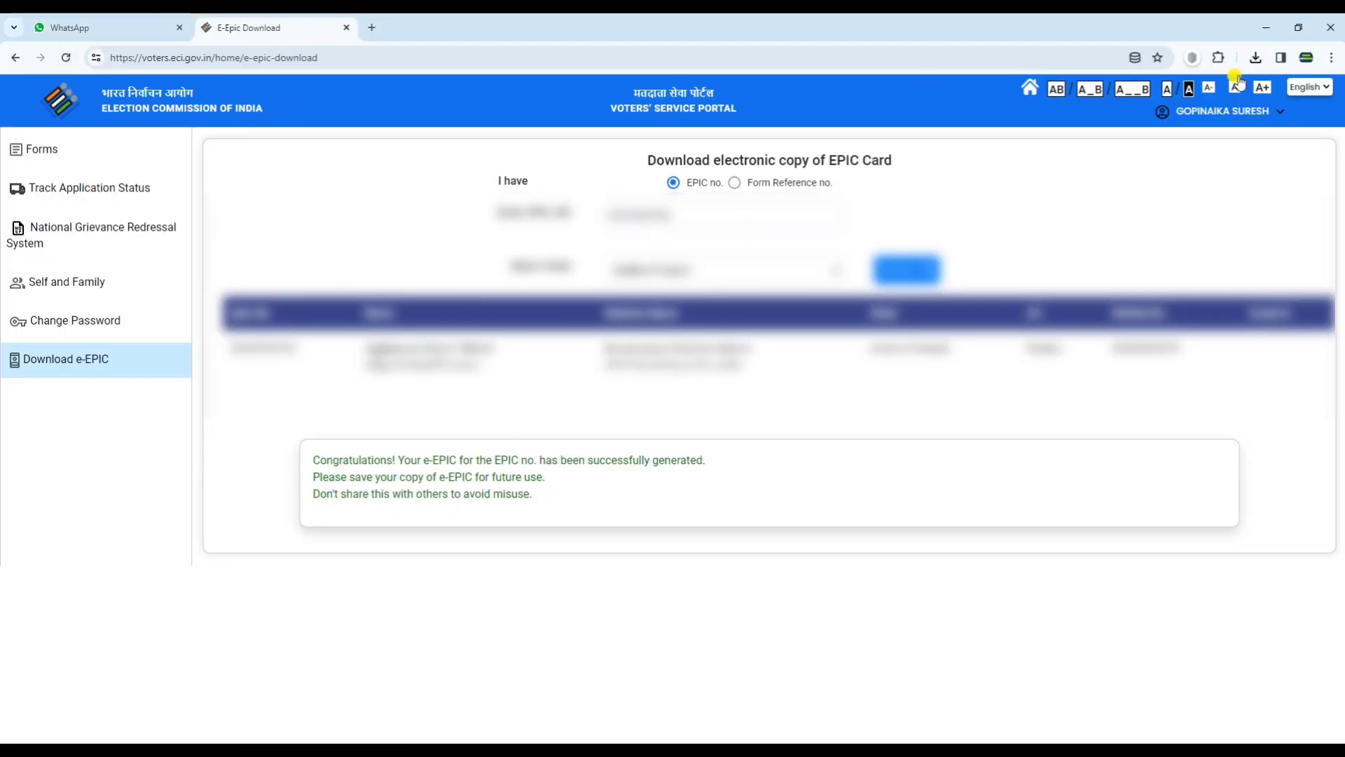
Browse Home, e-EPIC Download's state list, Forms and Track Application Status, ending on National Grievance Redressal System.
click(1030, 91)
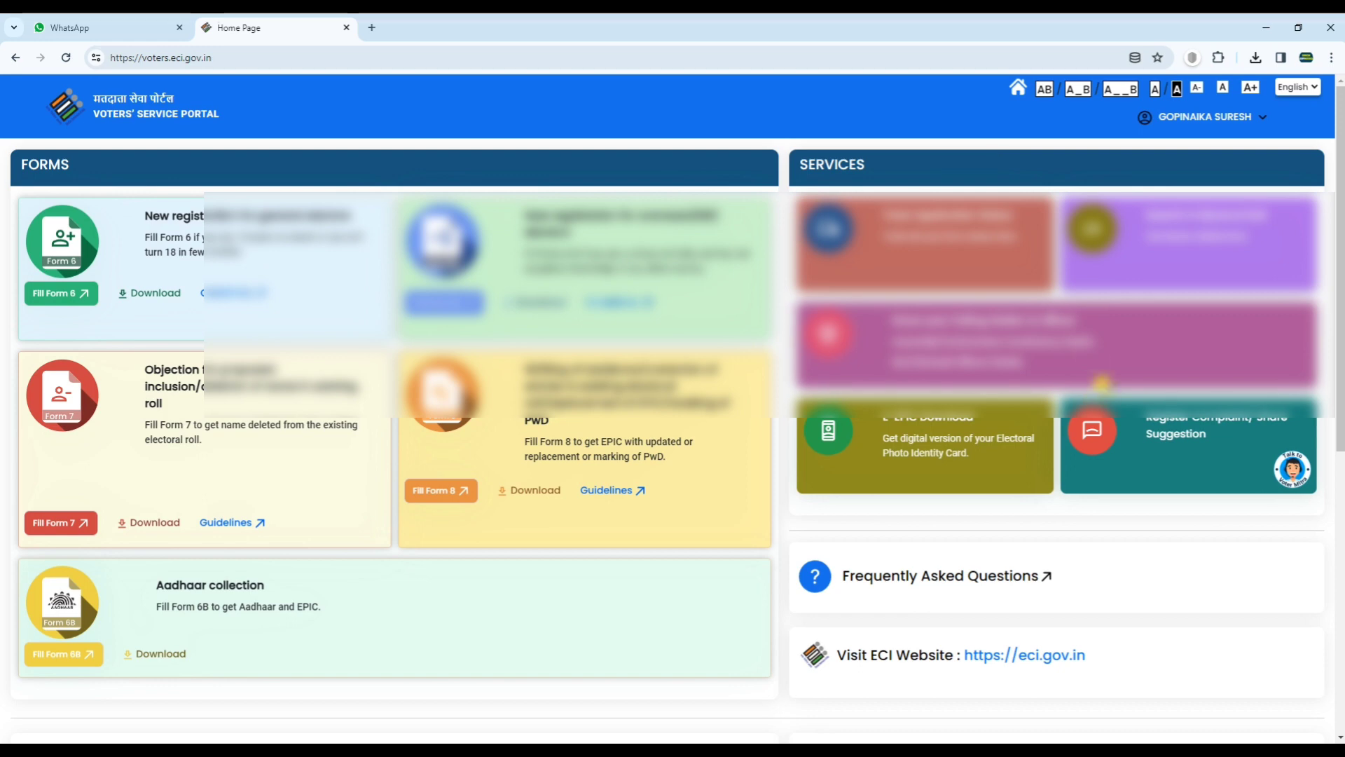
click(939, 450)
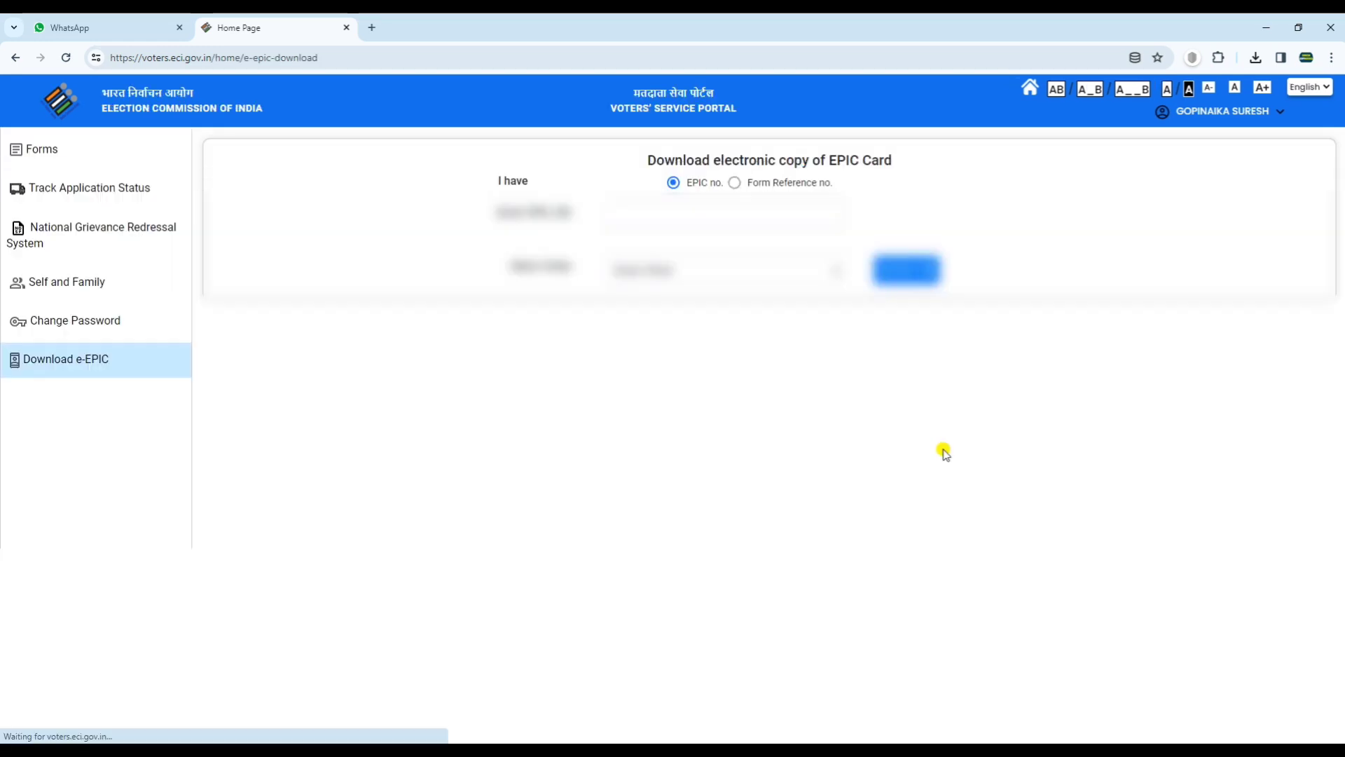
click(805, 270)
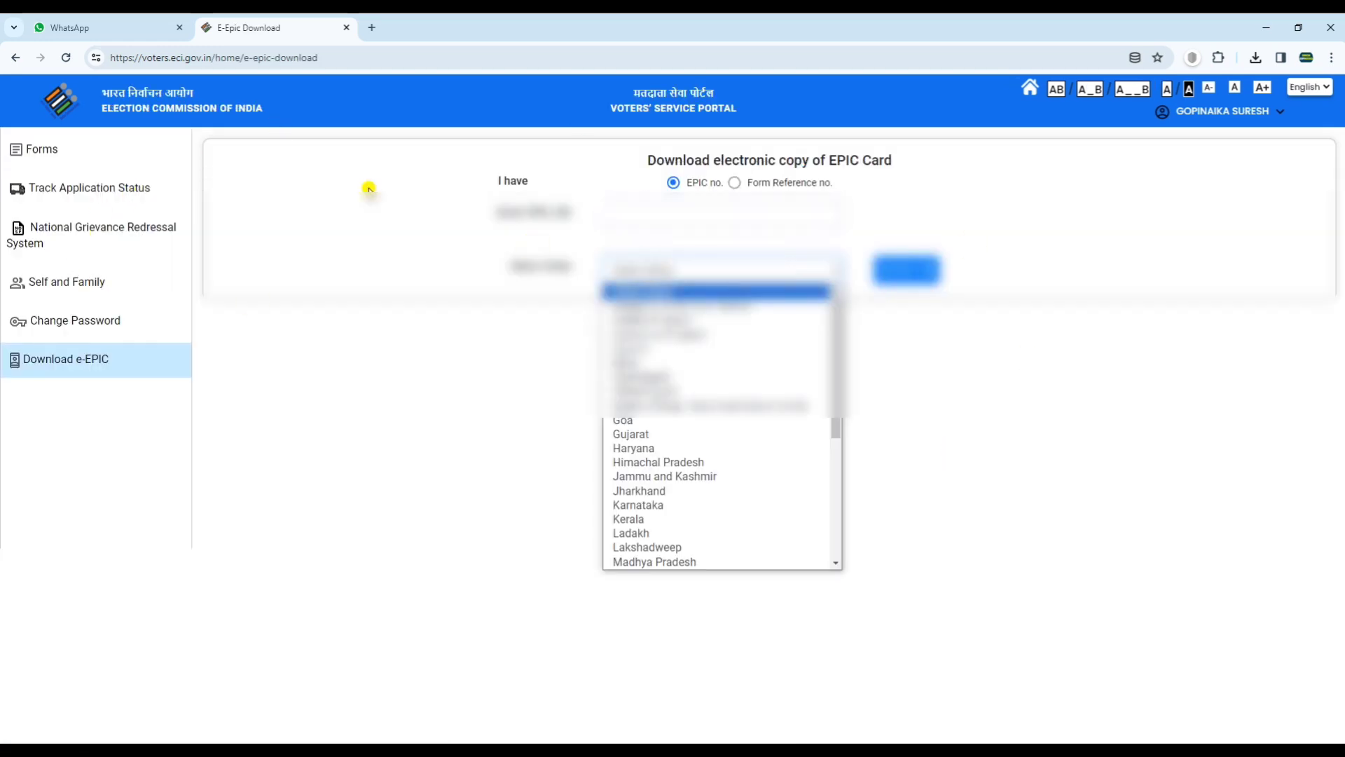
click(60, 147)
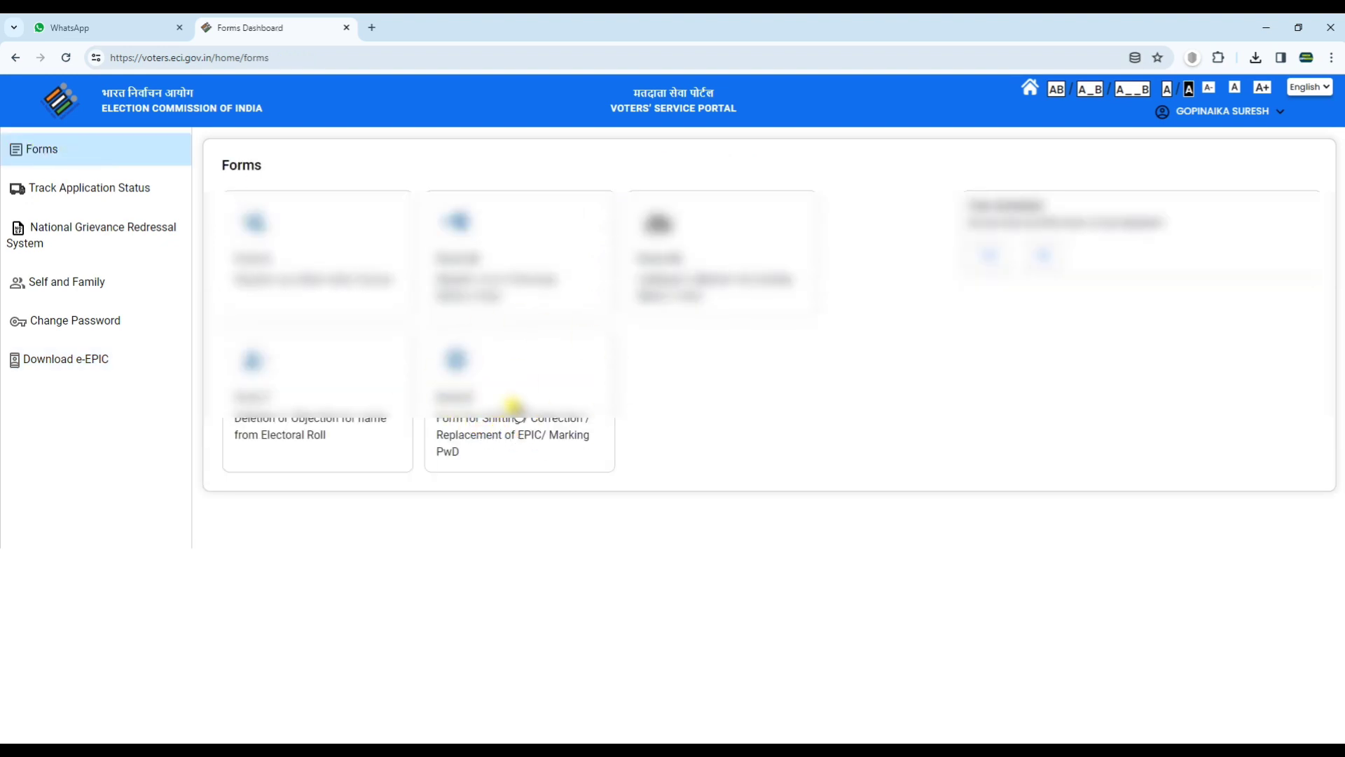
click(133, 199)
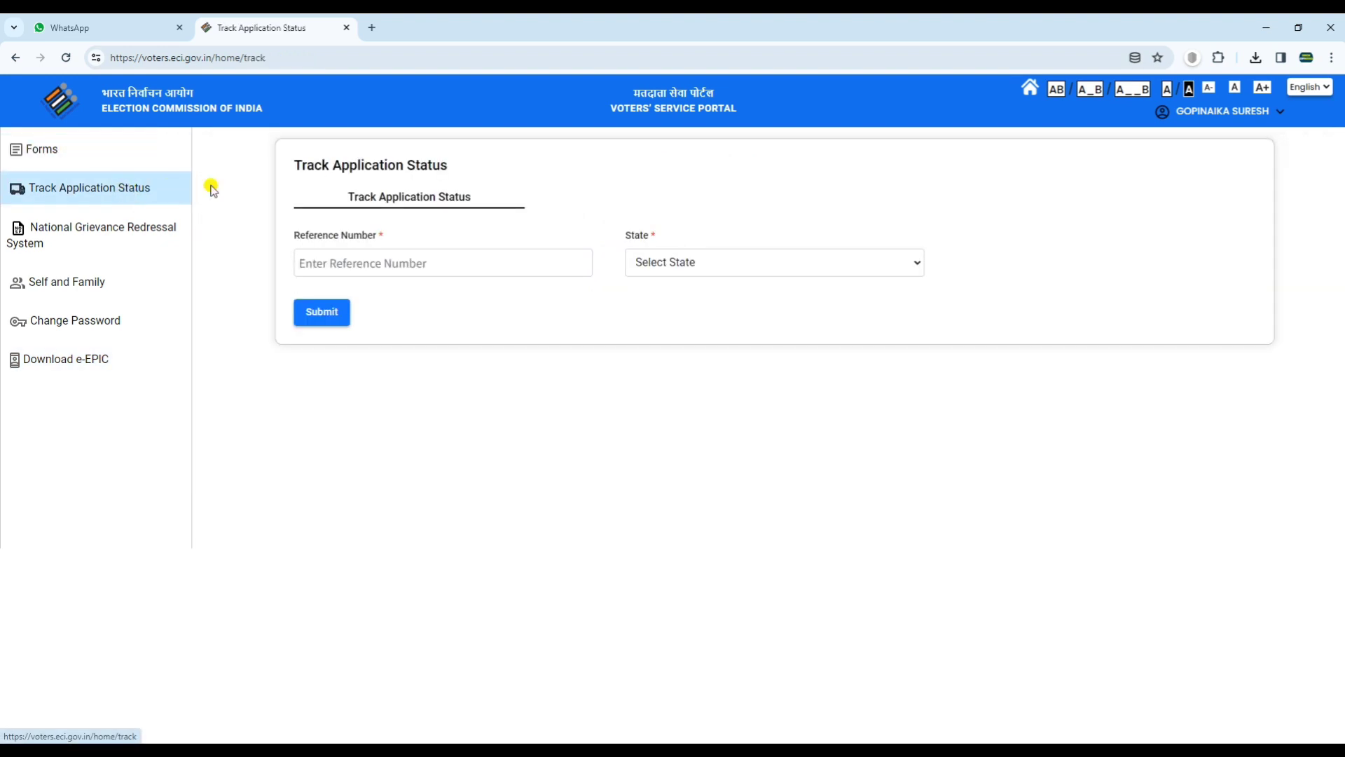
click(82, 234)
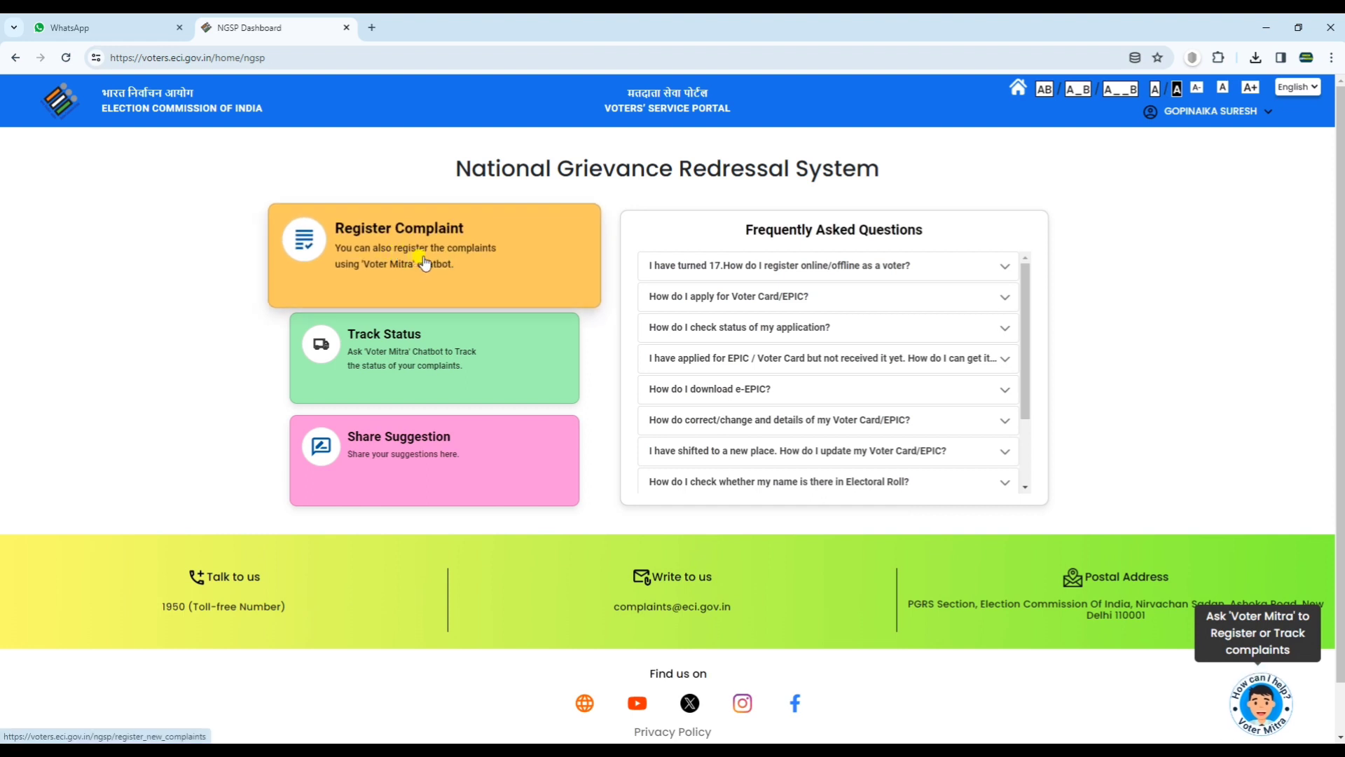
View the Complaint Status tracker, then the Share Suggestion form, dismissing the No Record Found error.
click(431, 365)
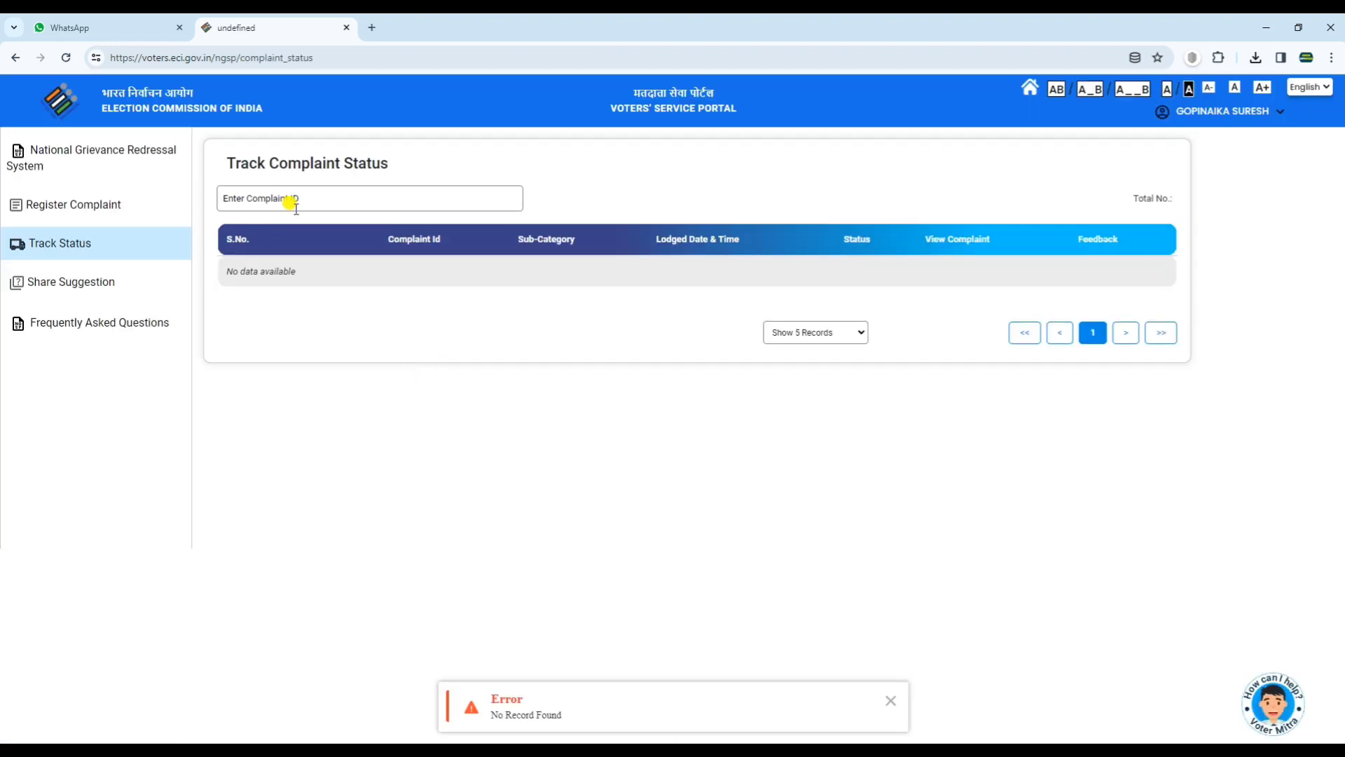
drag(269, 164, 393, 159)
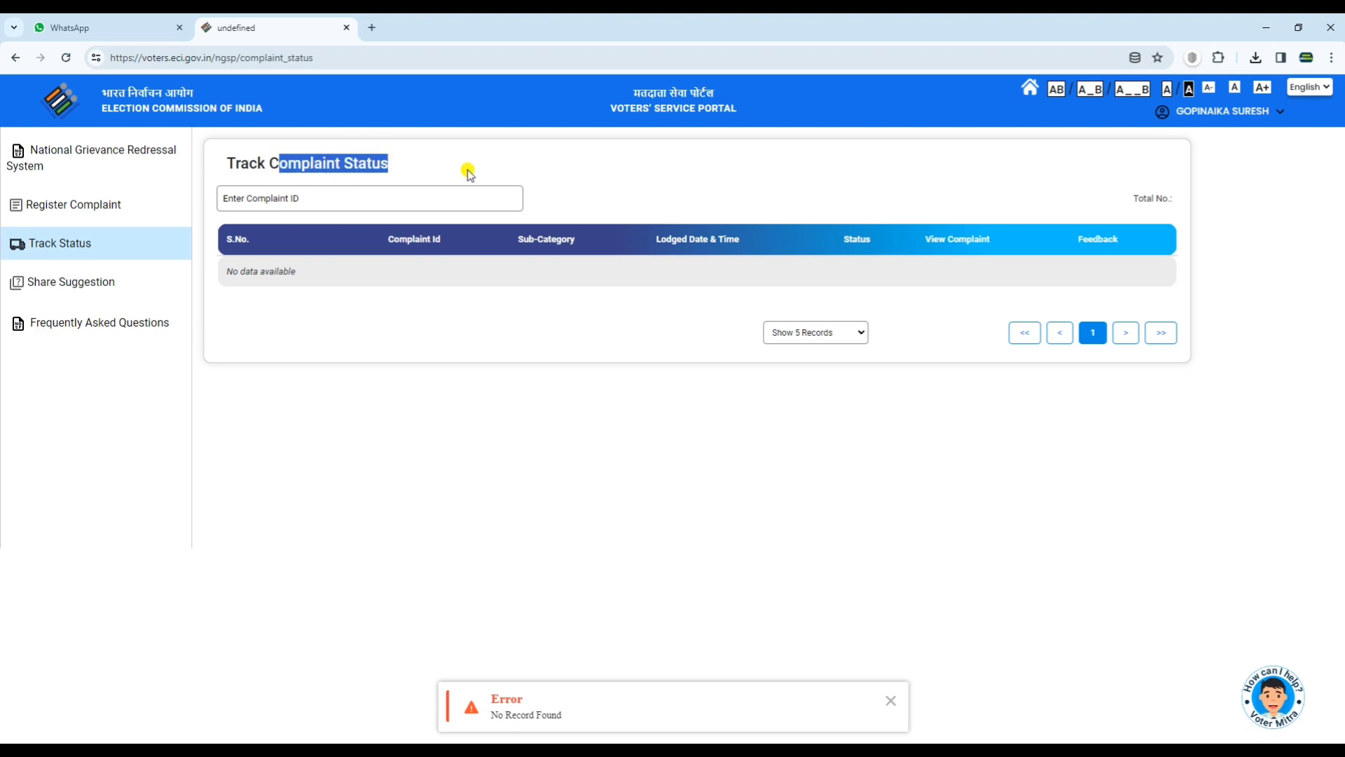
click(59, 283)
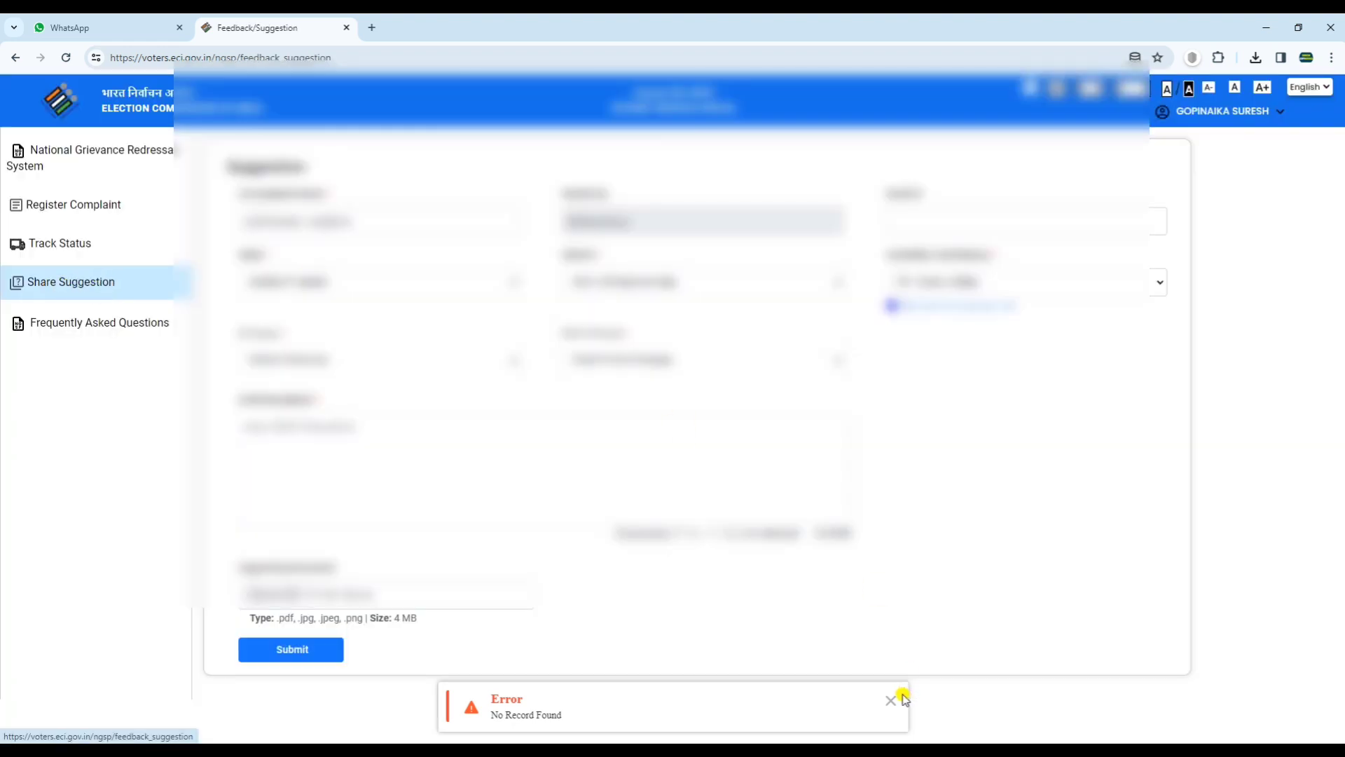
click(895, 700)
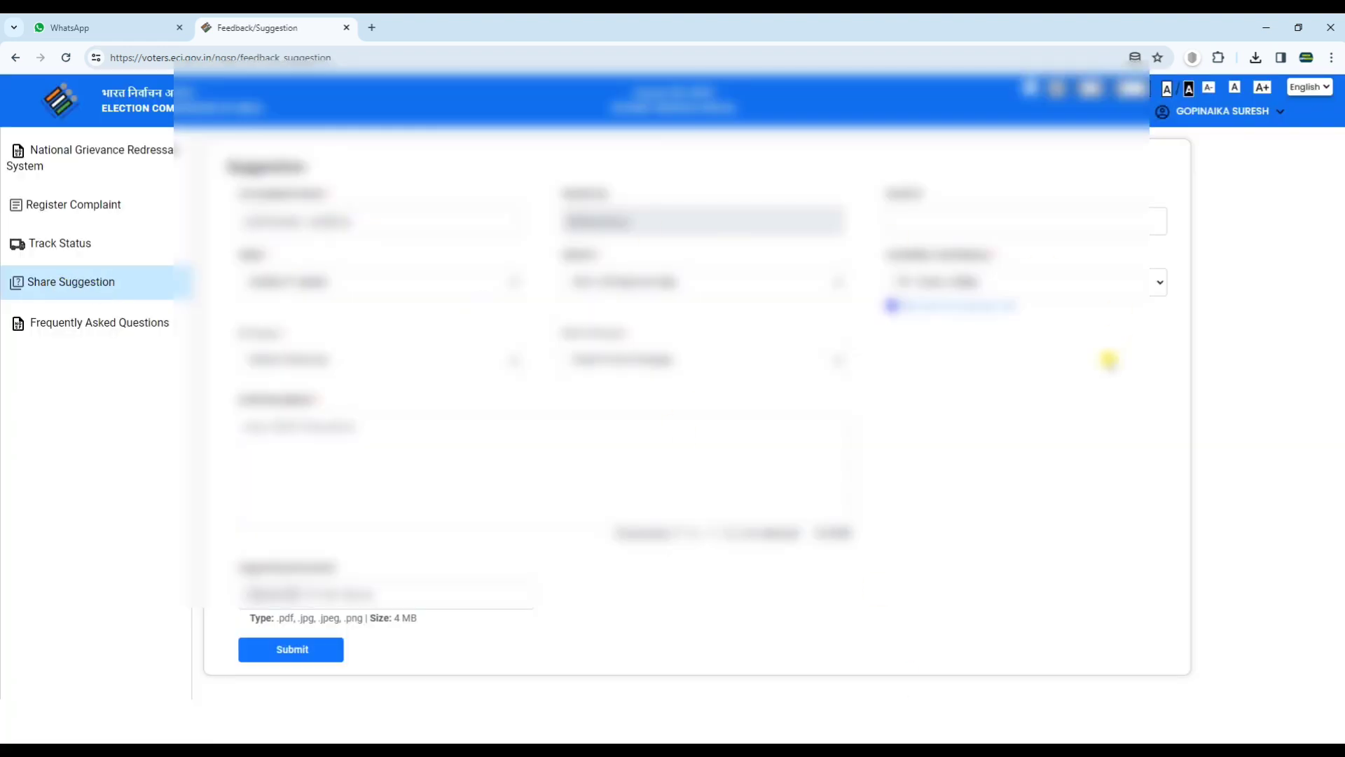
Check the suggestion form's constituency choices, view the grievance FAQs, then go back to Home.
click(926, 211)
click(1036, 285)
click(1040, 285)
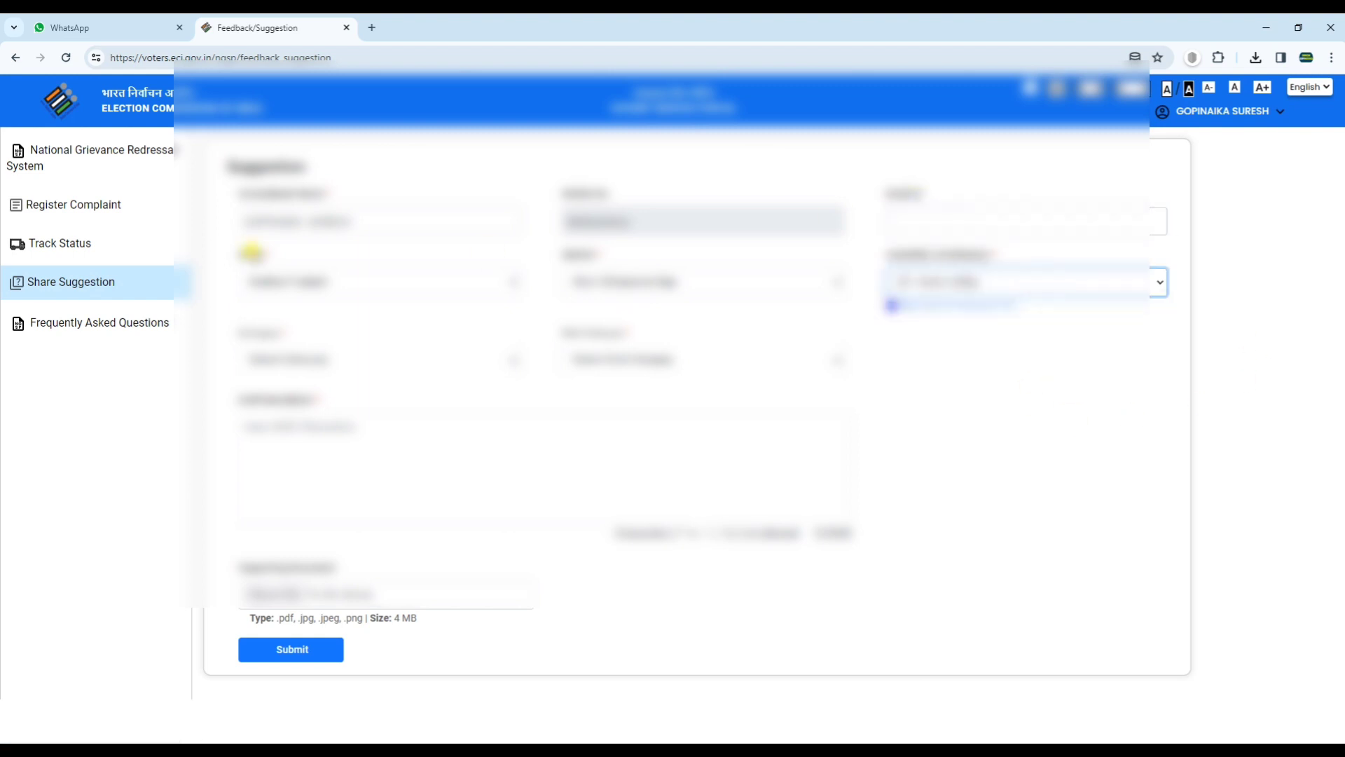
click(116, 328)
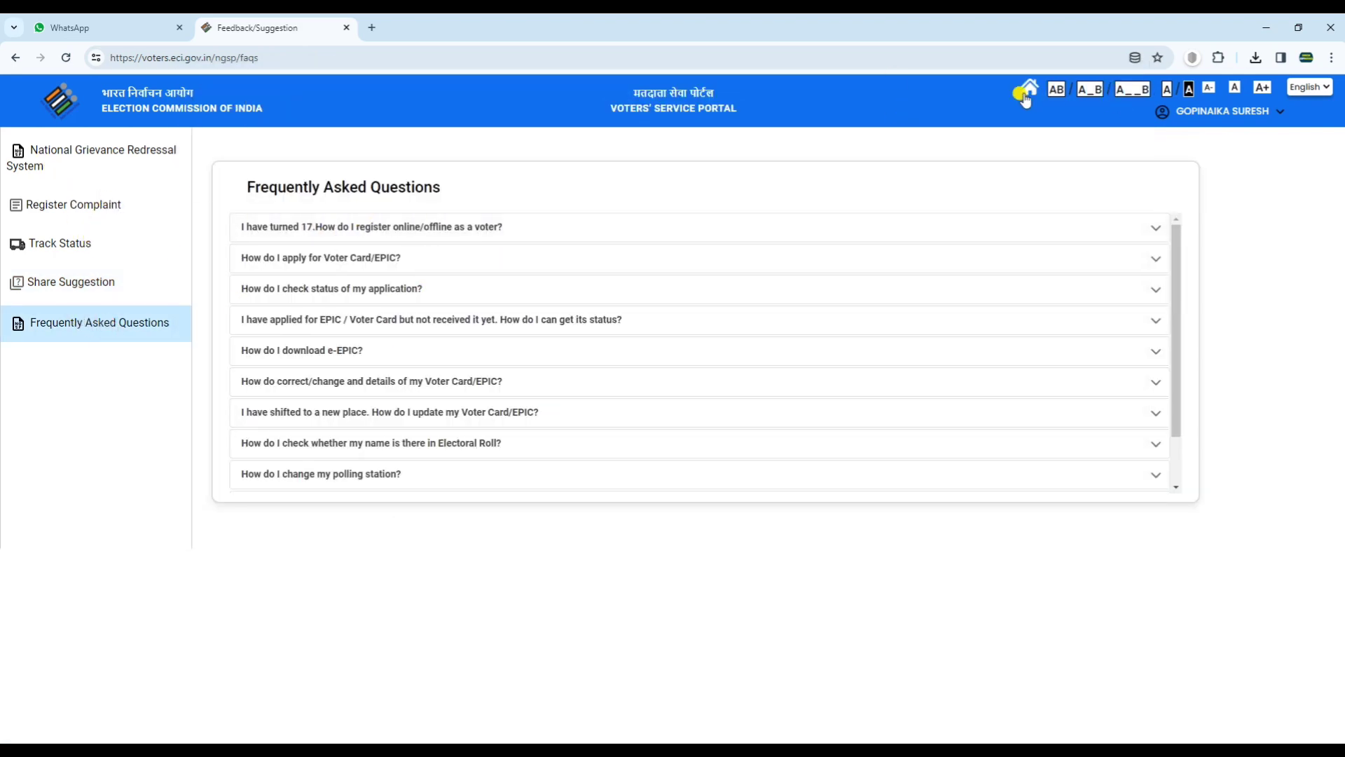
click(1030, 88)
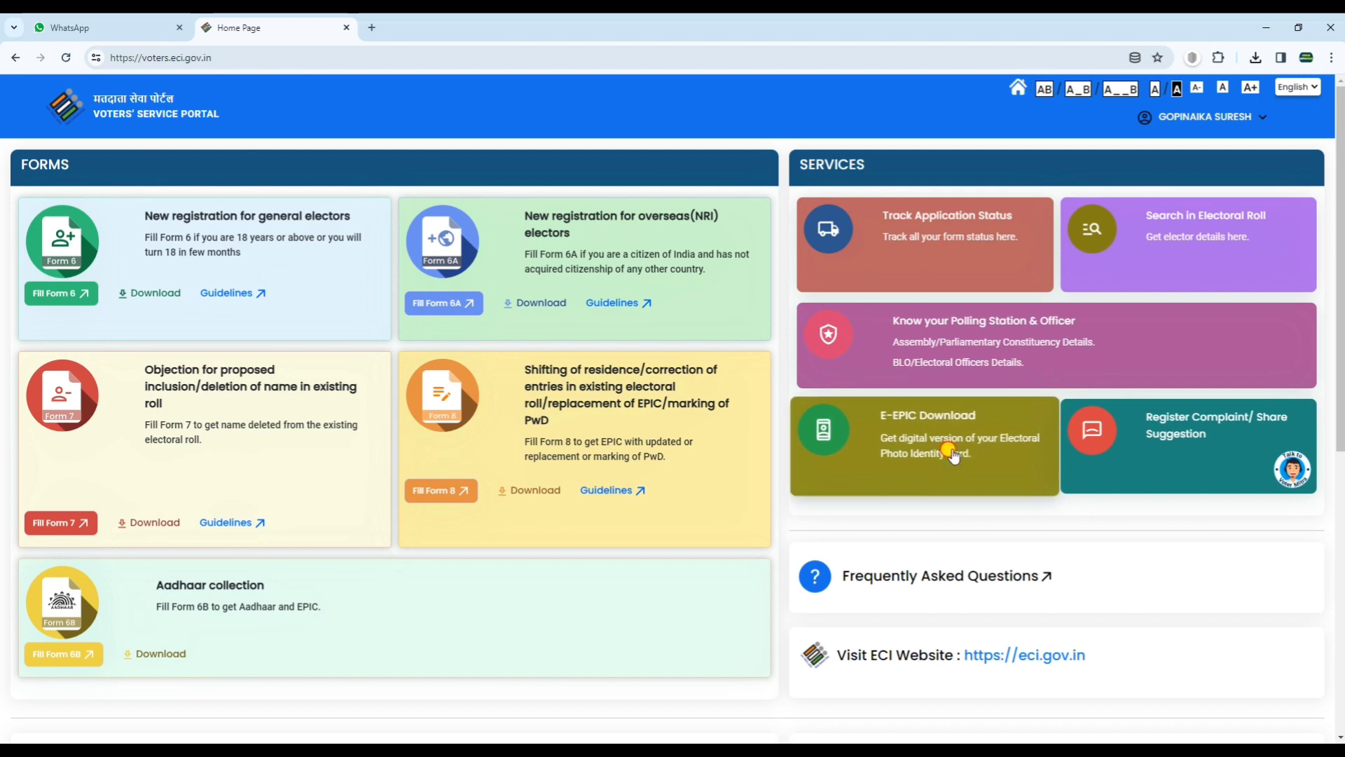
Choose Andhra Pradesh on the e-EPIC download page, then log out of the portal.
click(954, 448)
click(734, 266)
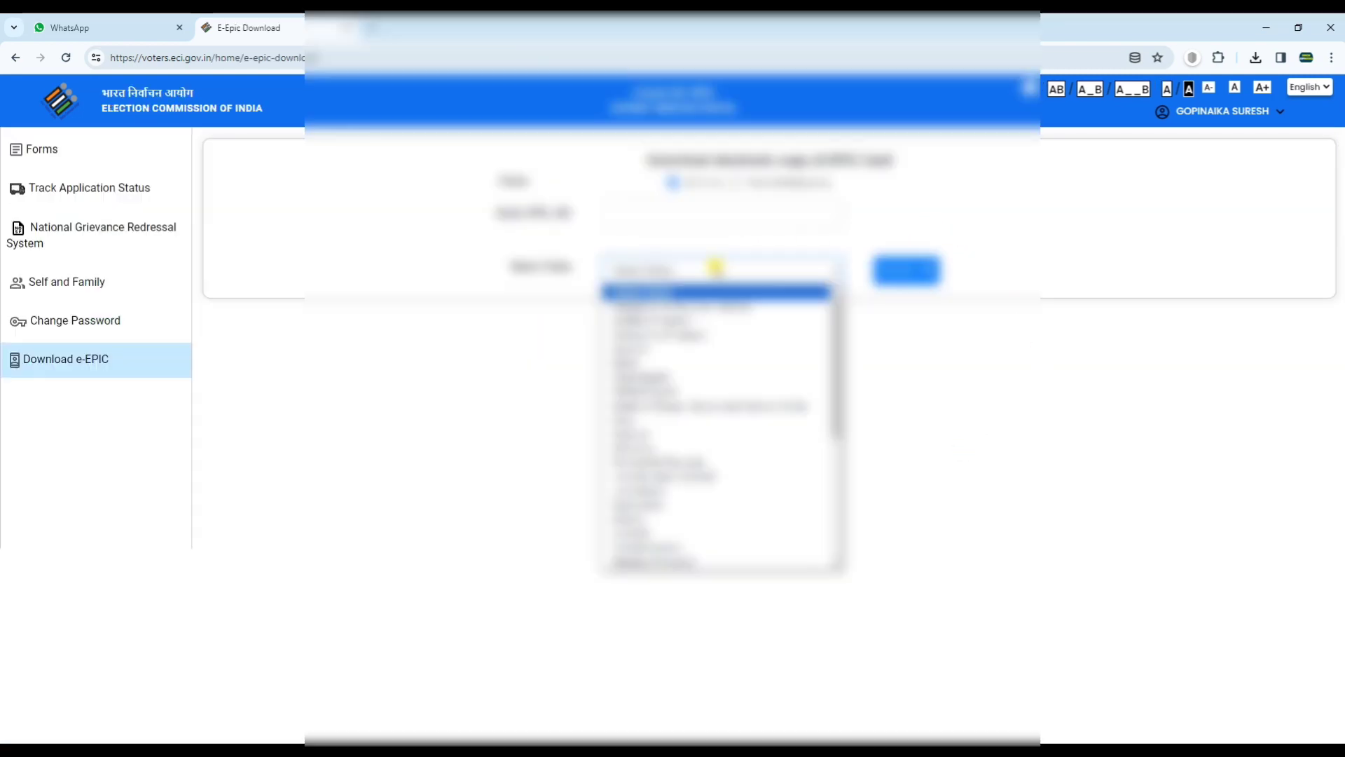
click(676, 313)
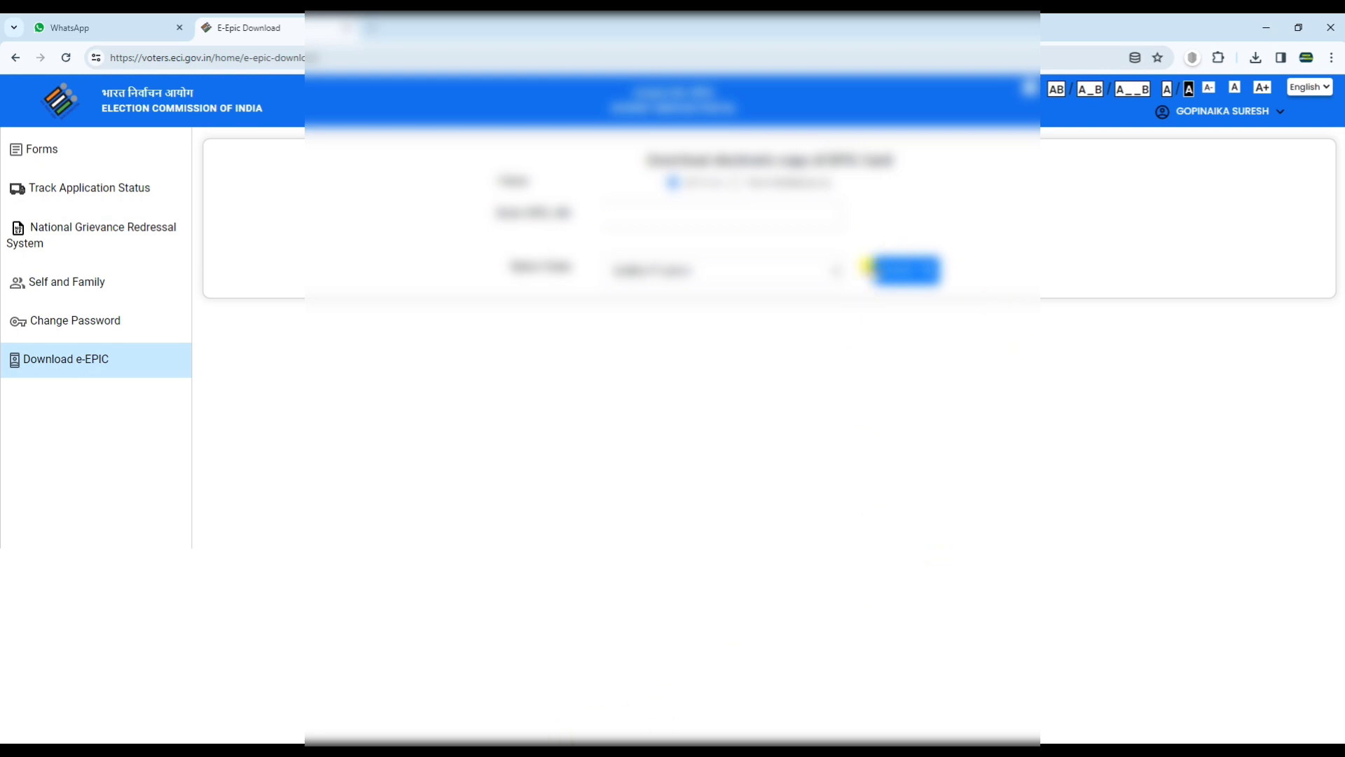
click(1261, 112)
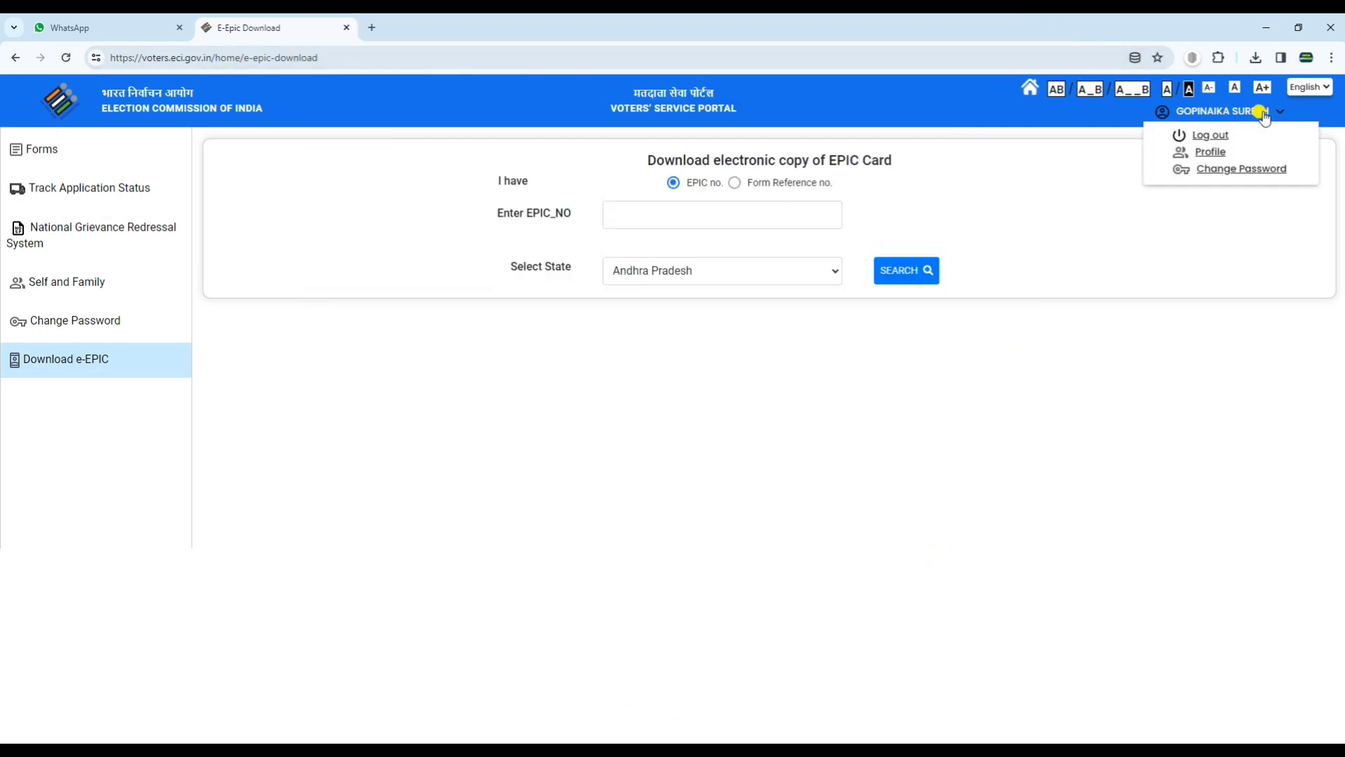
click(1204, 135)
click(757, 429)
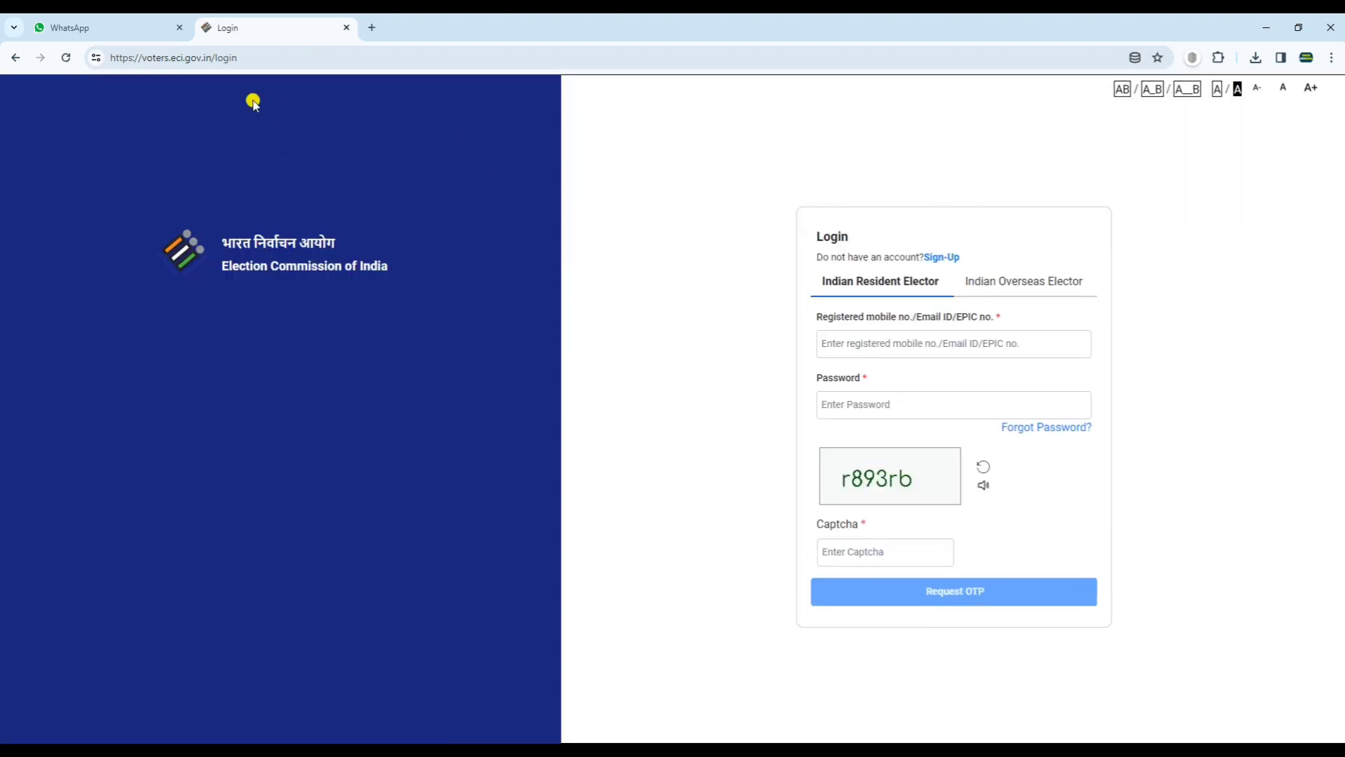
Search Google for 'nvsp' from the address bar.
click(253, 56)
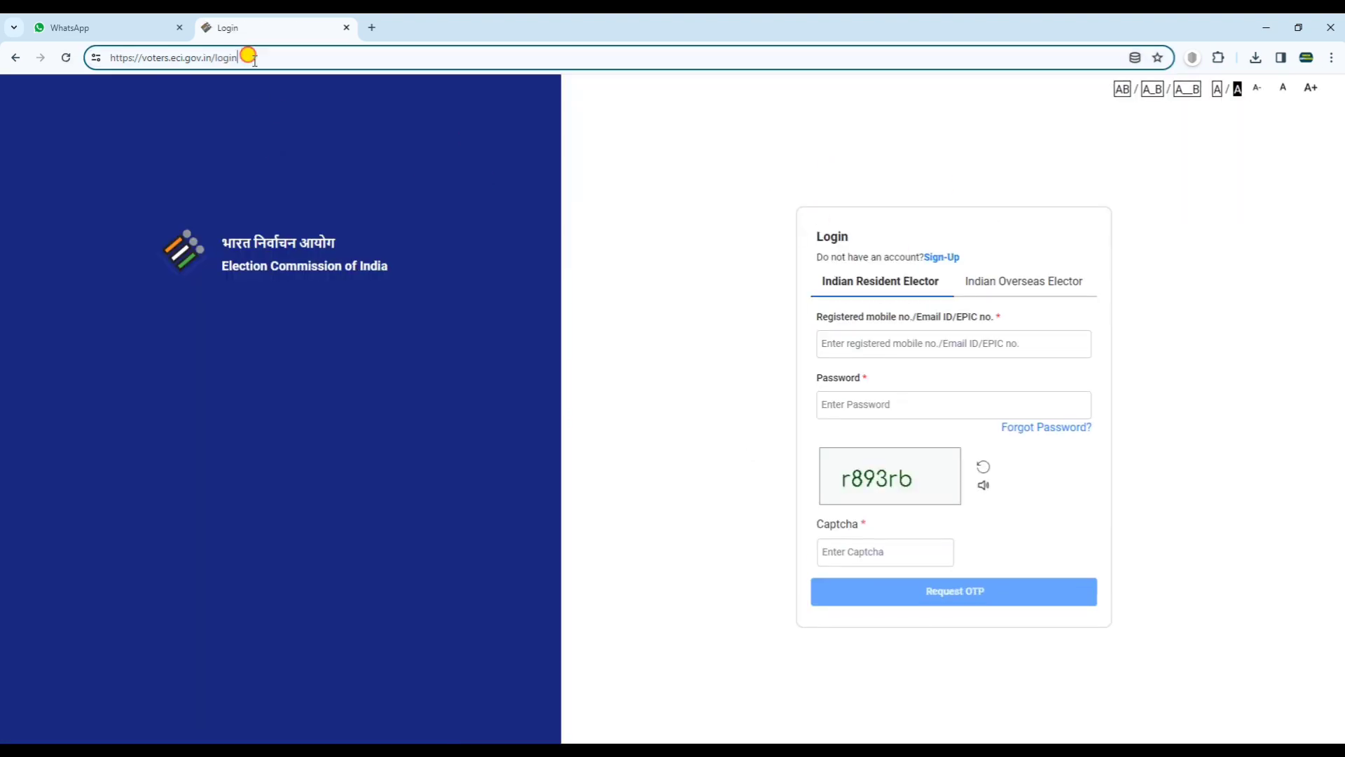
text(nvsp)
key(Return)
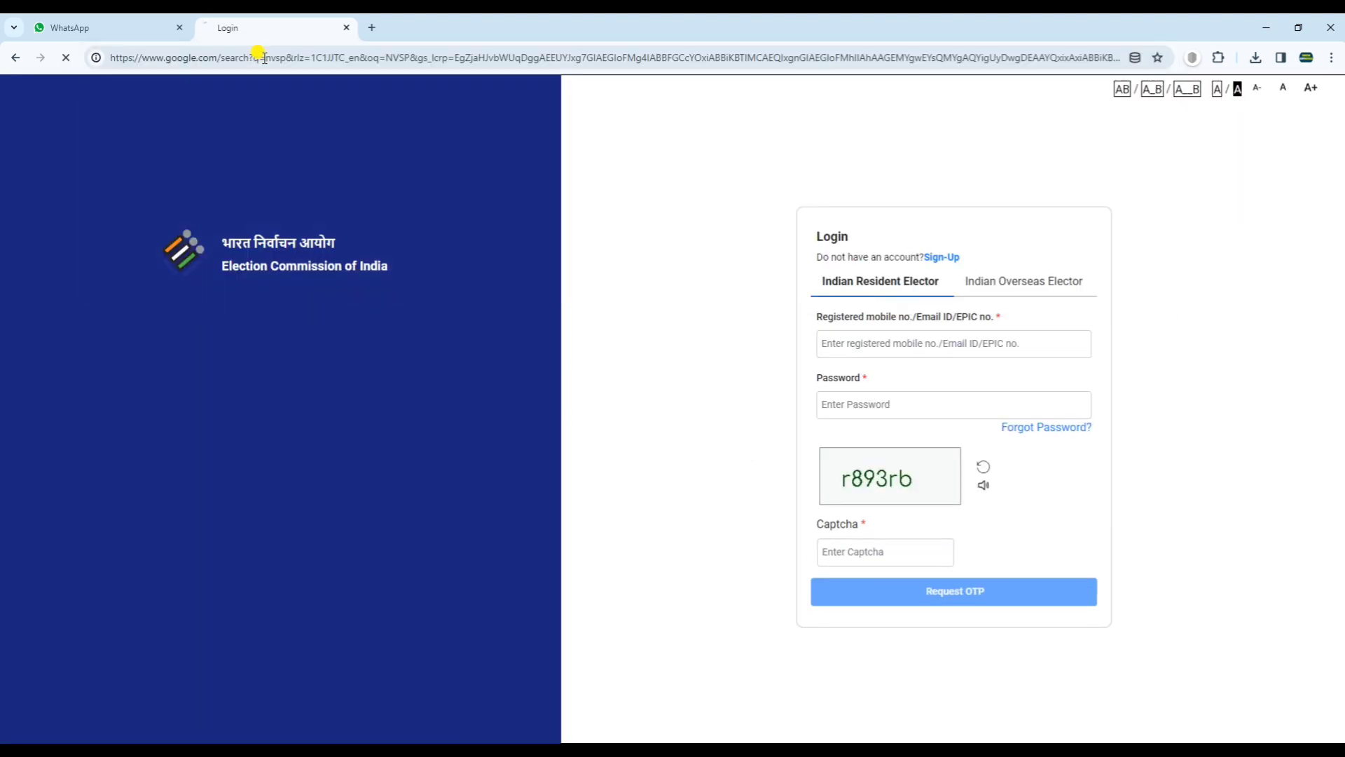
double_click(201, 110)
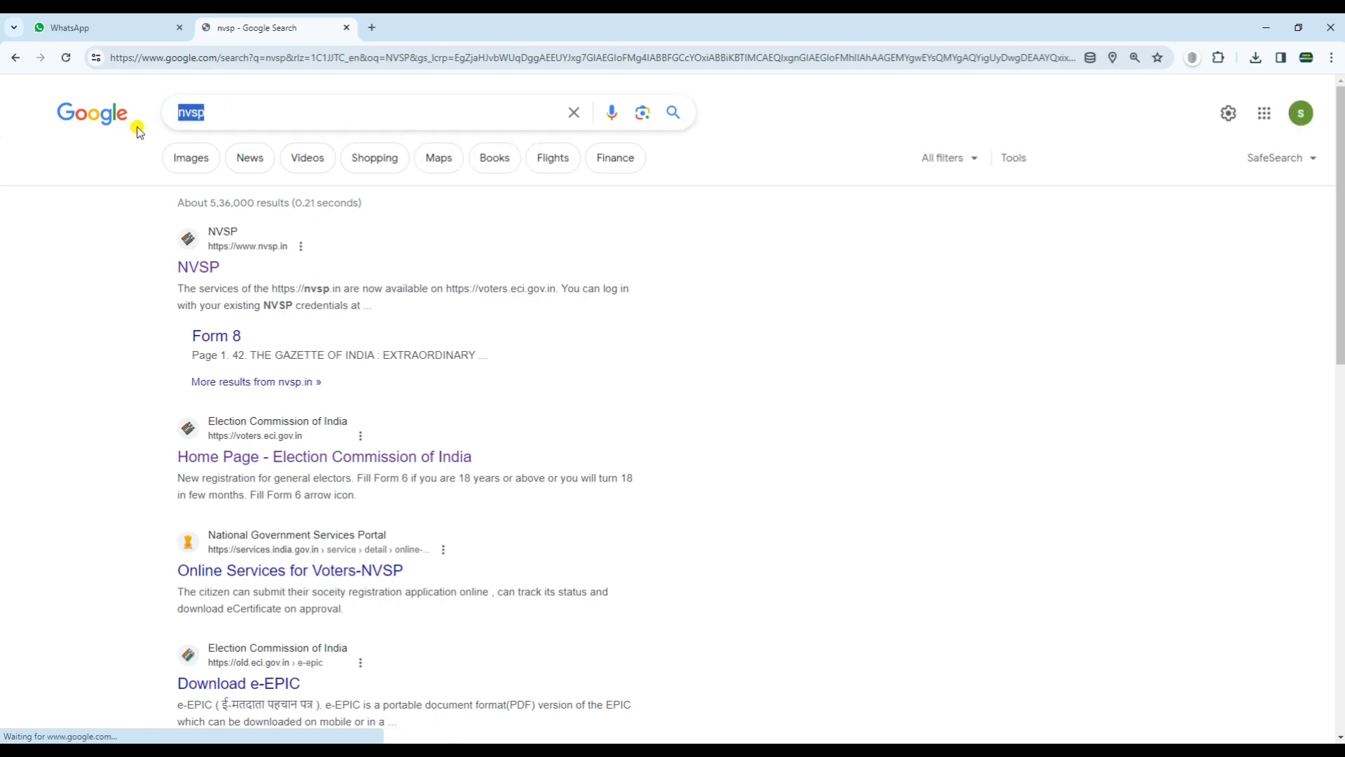